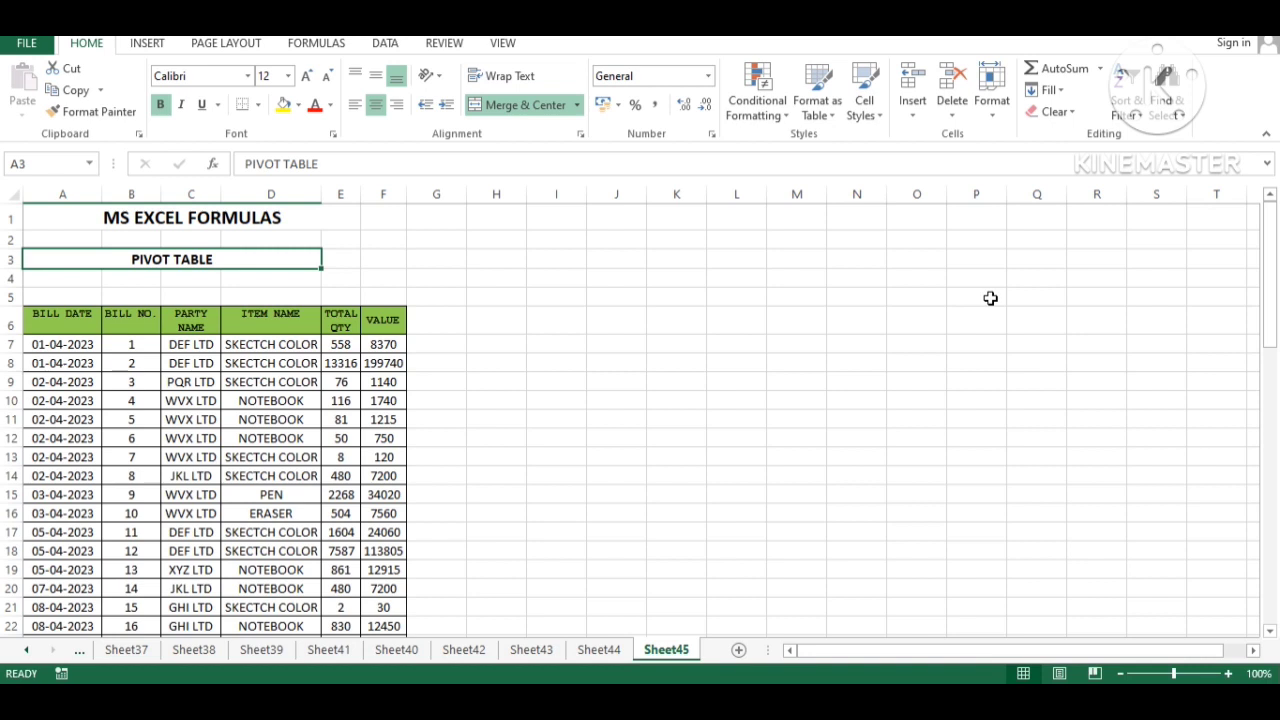
- Inspect the bill table's extent, its header row and the first bill's entries
{"action": "key", "text": "Down"}
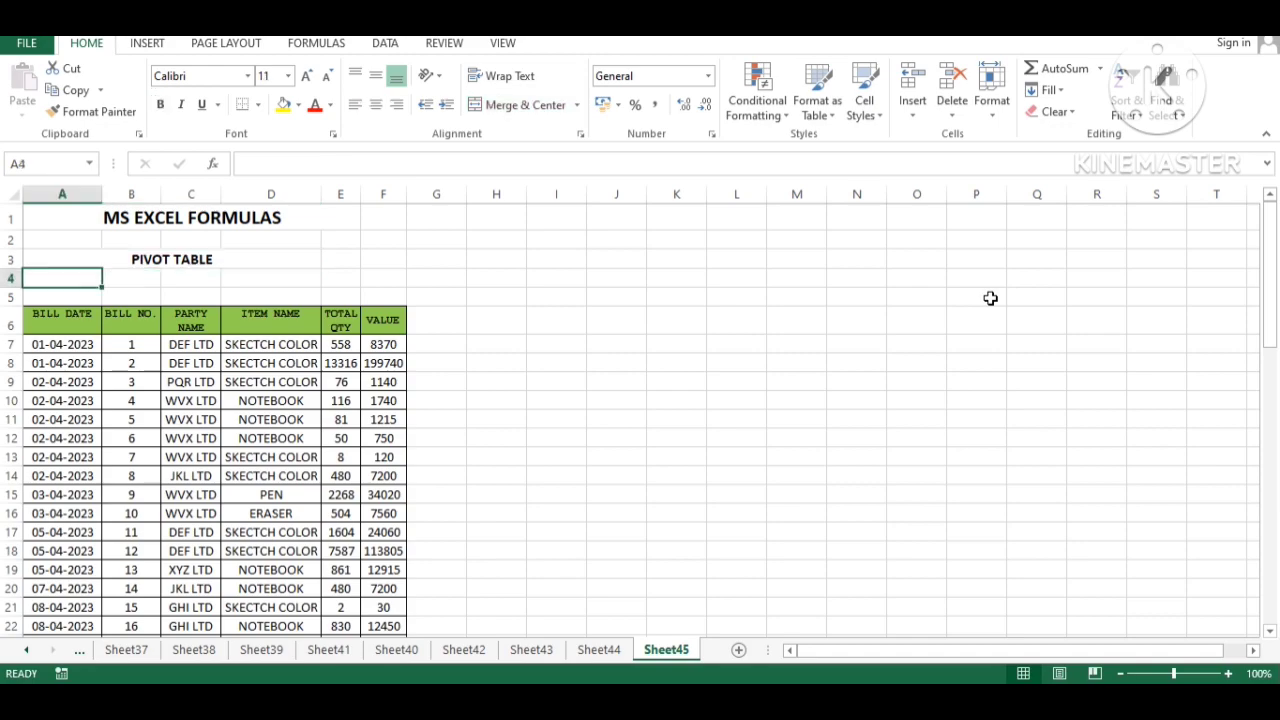
{"action": "key", "text": "Up"}
{"action": "key", "text": "Down"}
{"action": "key", "text": "Down"}
{"action": "key", "text": "Down"}
{"action": "key", "text": "End"}
{"action": "key", "text": "Down"}
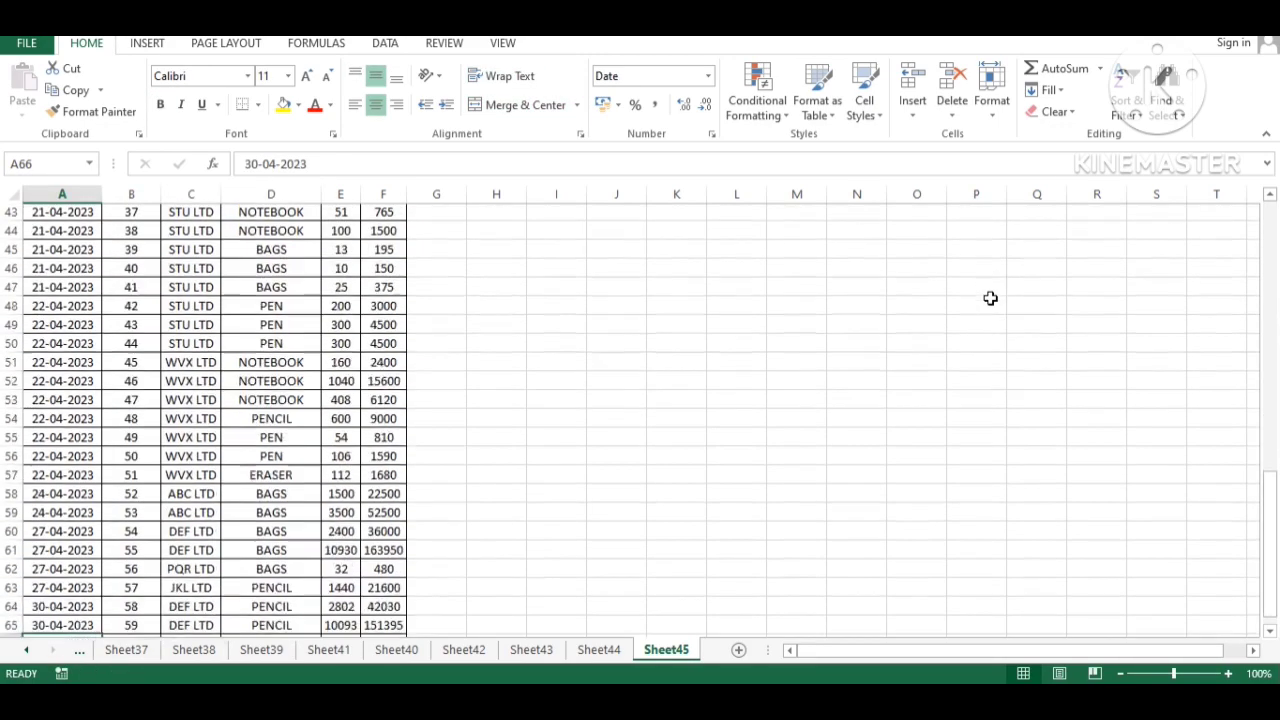
{"action": "key", "text": "Down"}
{"action": "key", "text": "Down"}
{"action": "key", "text": "Down"}
{"action": "key", "text": "Page_Up"}
{"action": "key", "text": "Page_Up"}
{"action": "key", "text": "Up"}
{"action": "key", "text": "Up"}
{"action": "key", "text": "Up"}
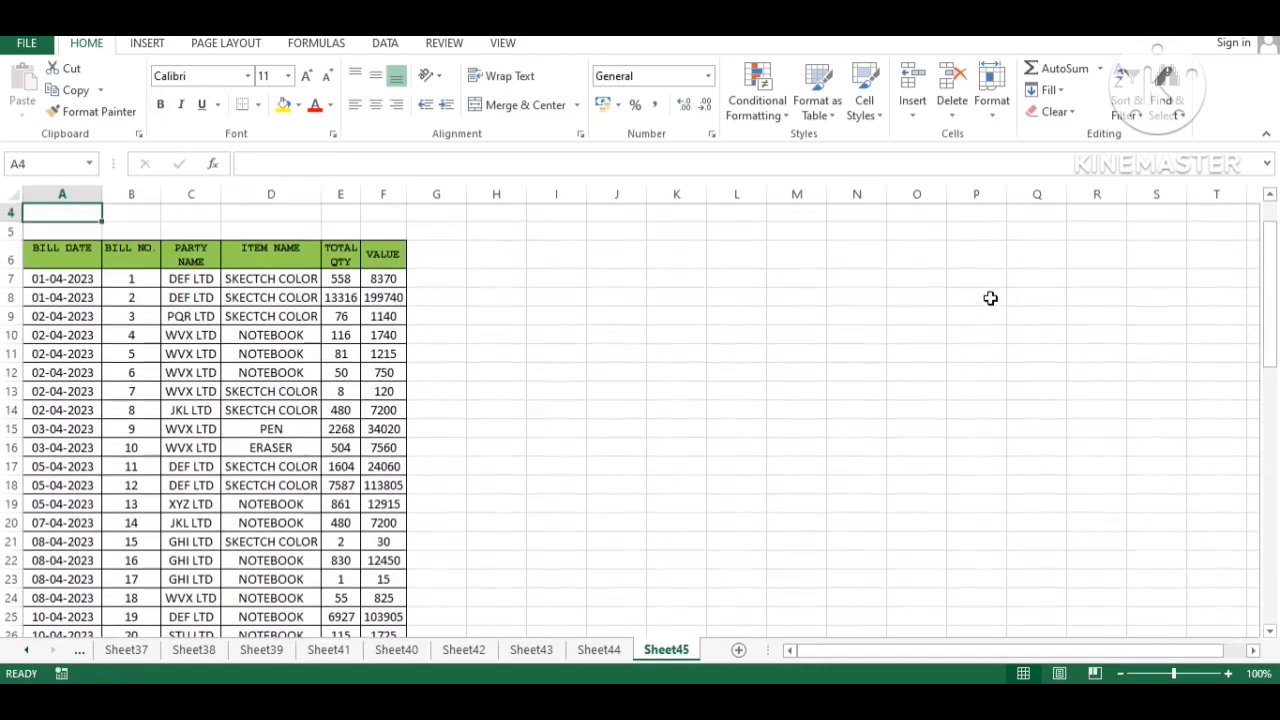
{"action": "key", "text": "Down"}
{"action": "key", "text": "Down"}
{"action": "key", "text": "Right"}
{"action": "key", "text": "Right"}
{"action": "key", "text": "Right"}
{"action": "key", "text": "Right"}
{"action": "key", "text": "Right"}
{"action": "key", "text": "Left"}
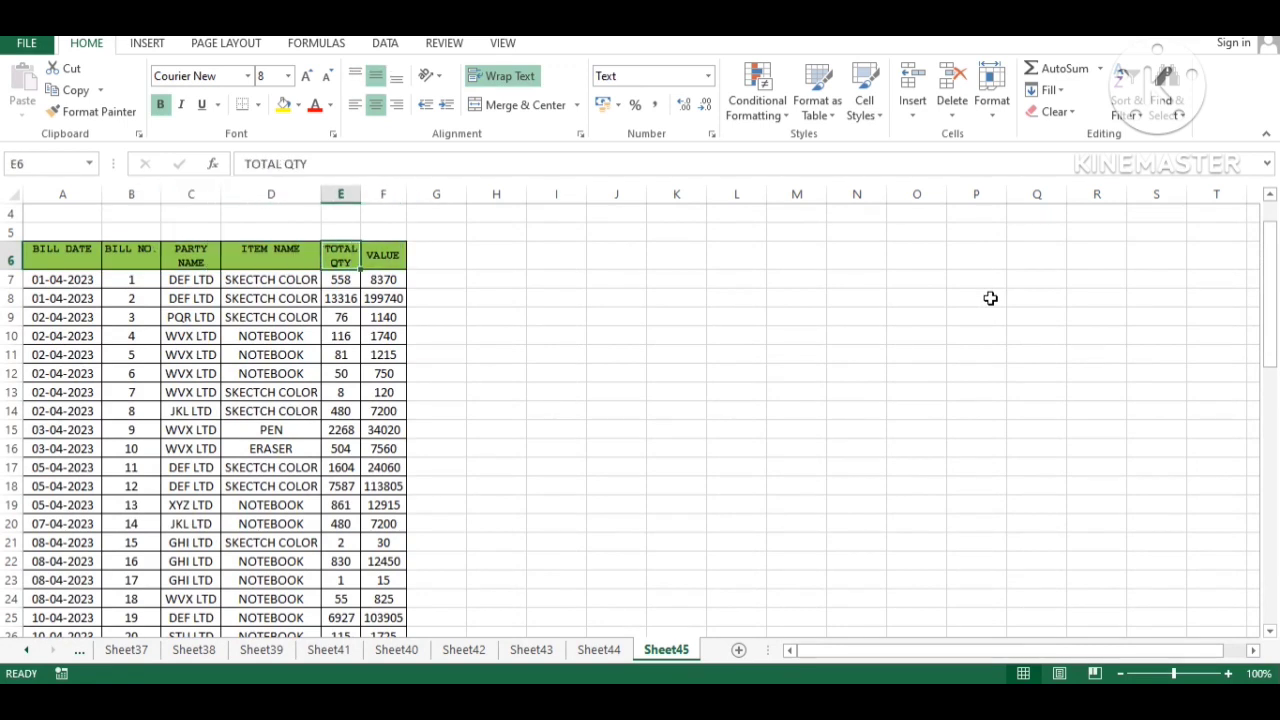
{"action": "key", "text": "Left"}
{"action": "key", "text": "Left"}
{"action": "key", "text": "Down"}
{"action": "key", "text": "Down"}
{"action": "key", "text": "Left"}
{"action": "key", "text": "Up"}
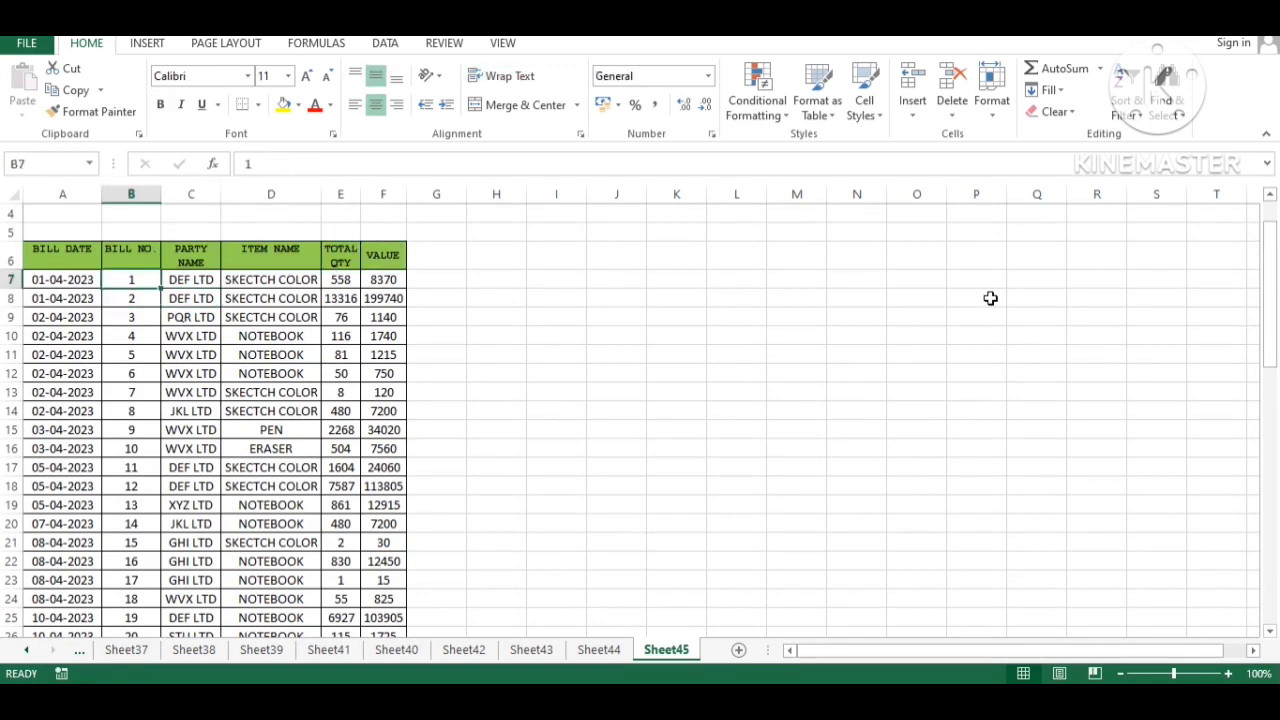
{"action": "key", "text": "Left"}
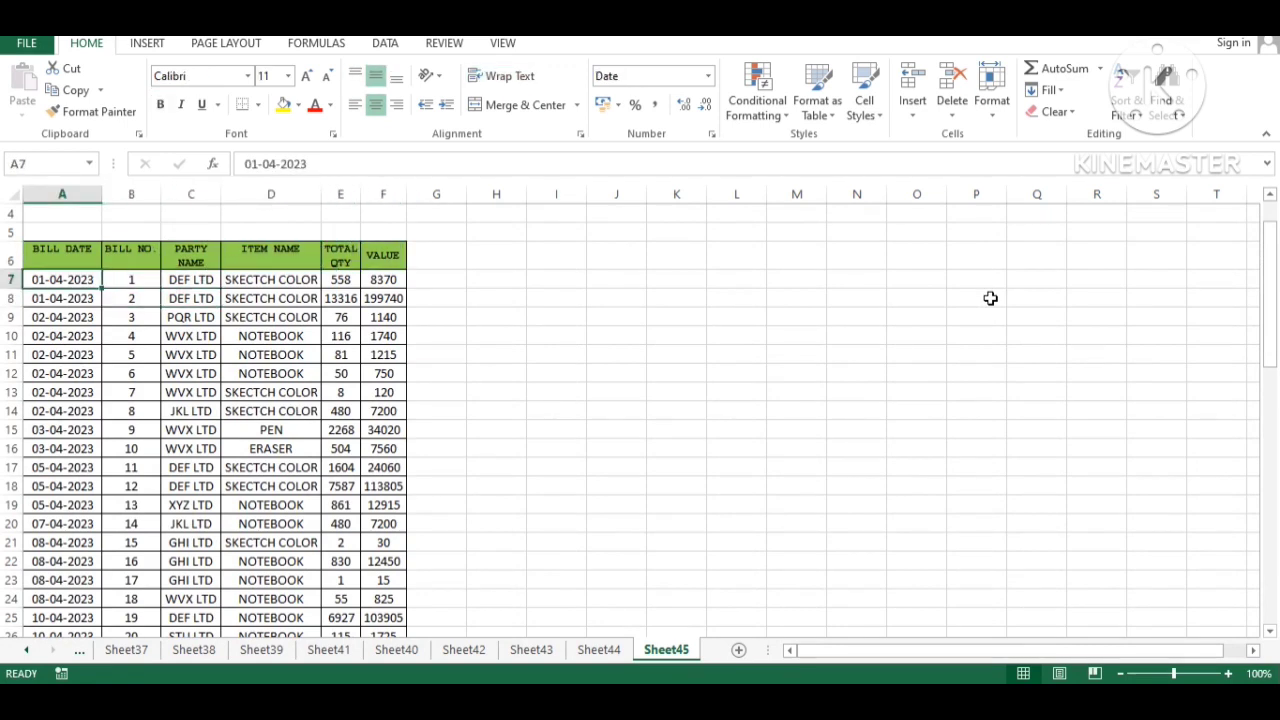
{"action": "key", "text": "Right"}
{"action": "key", "text": "Right"}
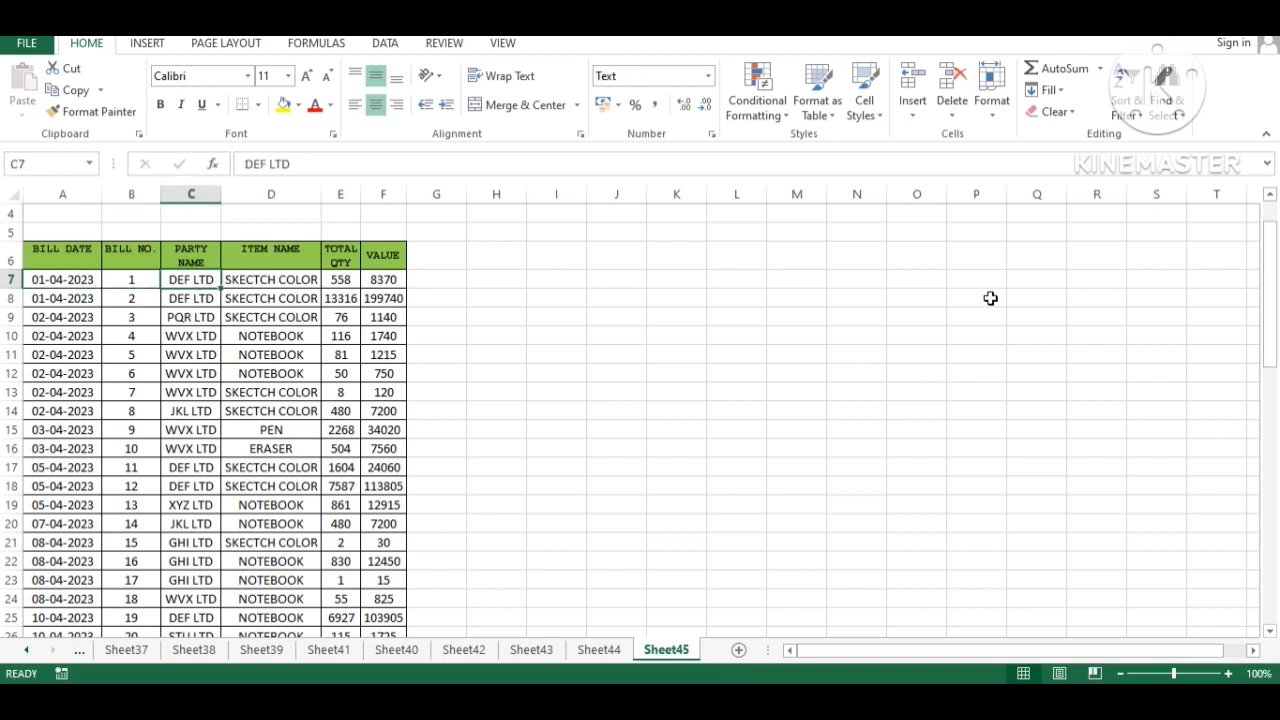
{"action": "key", "text": "Right"}
{"action": "key", "text": "Right"}
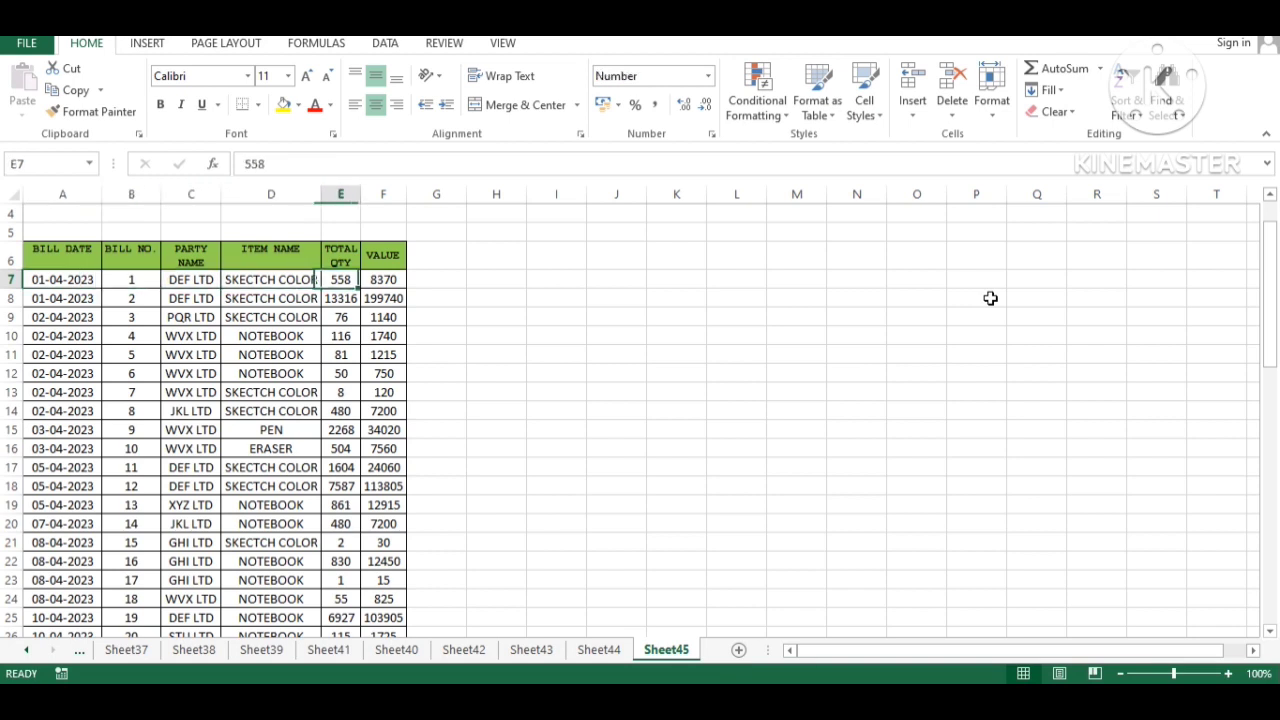
{"action": "key", "text": "Right"}
{"action": "key", "text": "Left"}
{"action": "key", "text": "Left"}
{"action": "key", "text": "Left"}
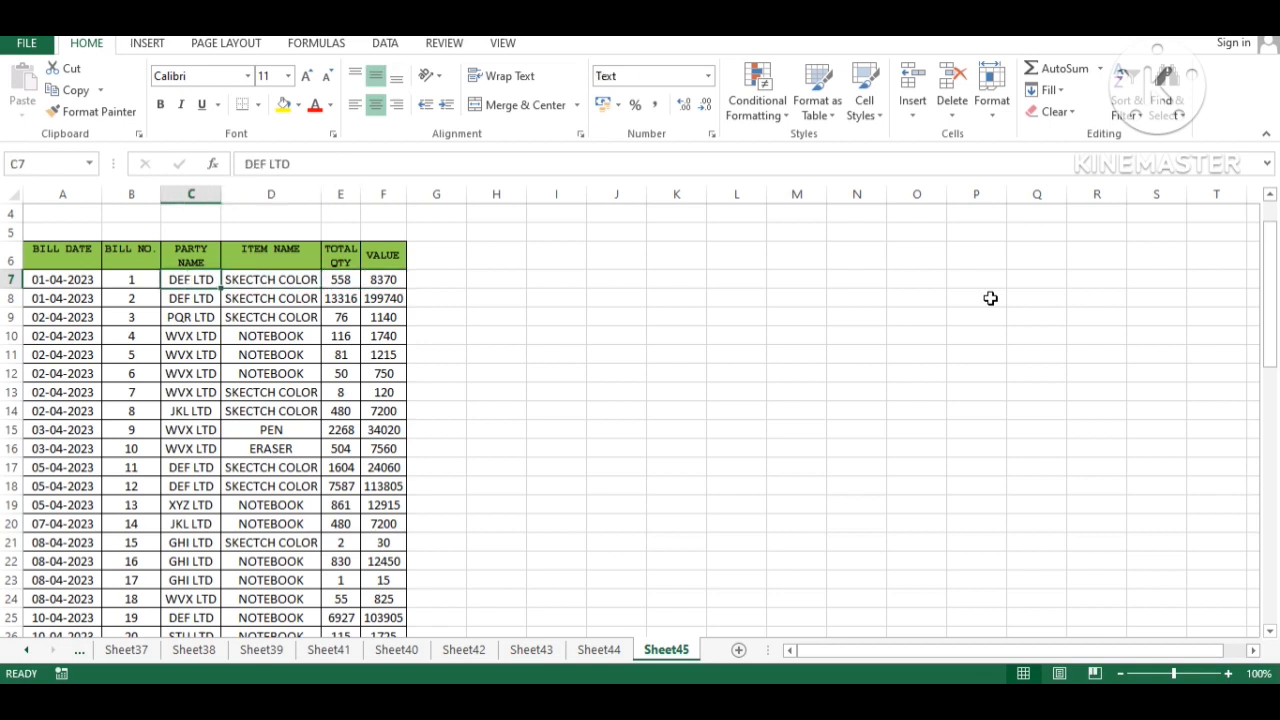
- Browse the PARTY NAME and ITEM NAME columns to review their values
{"action": "key", "text": "Down"}
{"action": "key", "text": "Down"}
{"action": "key", "text": "Down"}
{"action": "key", "text": "Down"}
{"action": "key", "text": "Down"}
{"action": "key", "text": "Down"}
{"action": "key", "text": "Down"}
{"action": "key", "text": "Down"}
{"action": "key", "text": "Down"}
{"action": "key", "text": "Down"}
{"action": "key", "text": "Down"}
{"action": "key", "text": "Down"}
{"action": "key", "text": "Down"}
{"action": "key", "text": "Down"}
{"action": "key", "text": "Down"}
{"action": "key", "text": "Down"}
{"action": "key", "text": "Down"}
{"action": "key", "text": "Down"}
{"action": "key", "text": "Down"}
{"action": "key", "text": "Down"}
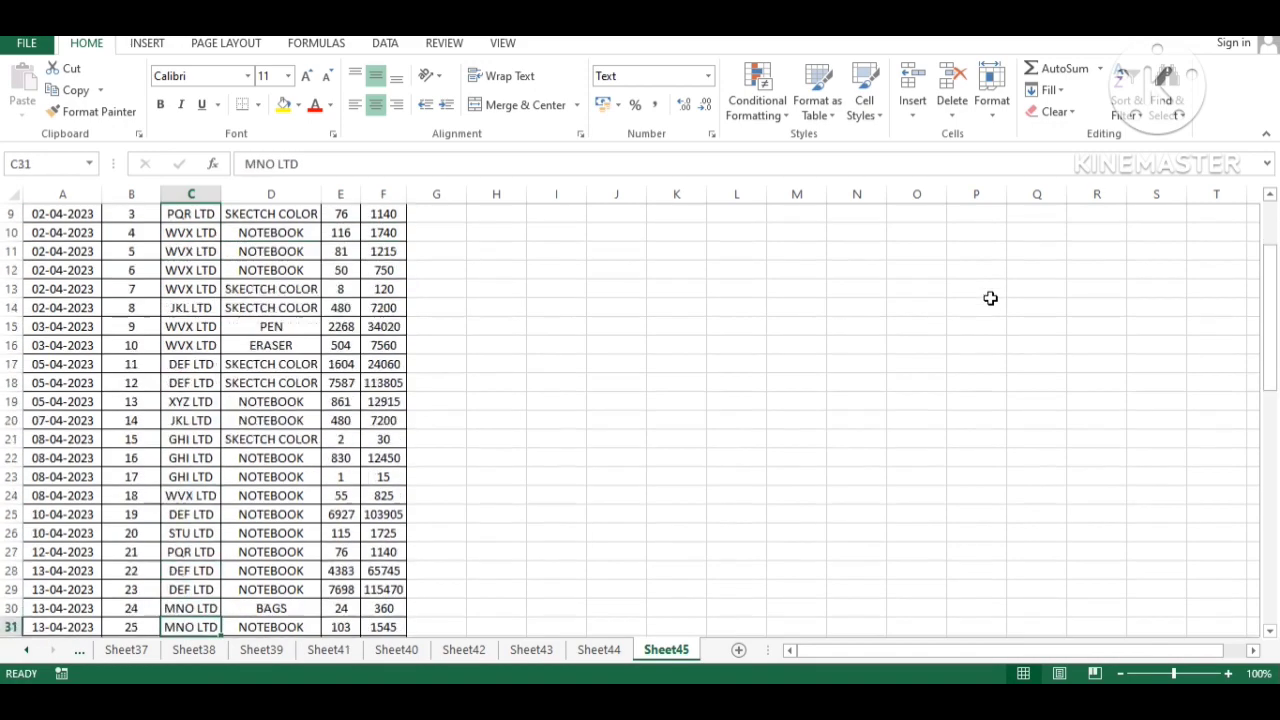
{"action": "key", "text": "Down"}
{"action": "key", "text": "Down"}
{"action": "key", "text": "Down"}
{"action": "key", "text": "Down"}
{"action": "key", "text": "Down"}
{"action": "key", "text": "Down"}
{"action": "key", "text": "Down"}
{"action": "key", "text": "Down"}
{"action": "key", "text": "Down"}
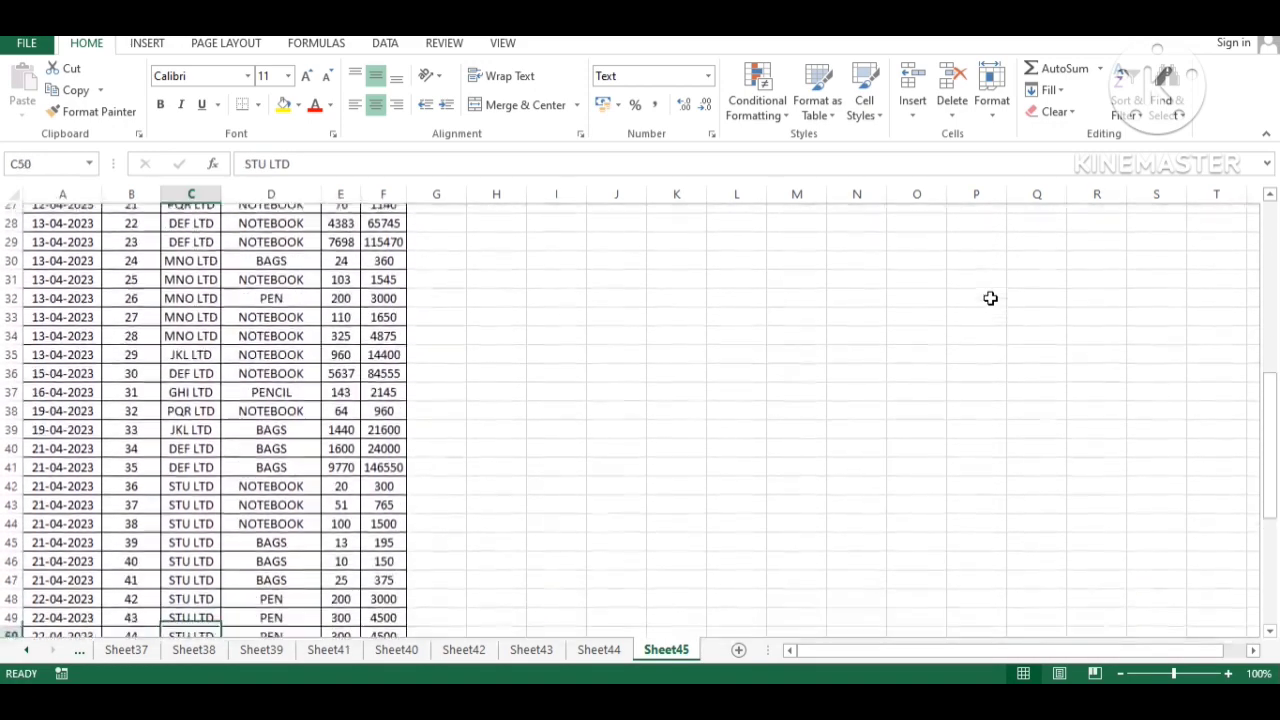
{"action": "key", "text": "Down"}
{"action": "key", "text": "Down"}
{"action": "key", "text": "Down"}
{"action": "key", "text": "Down"}
{"action": "key", "text": "End"}
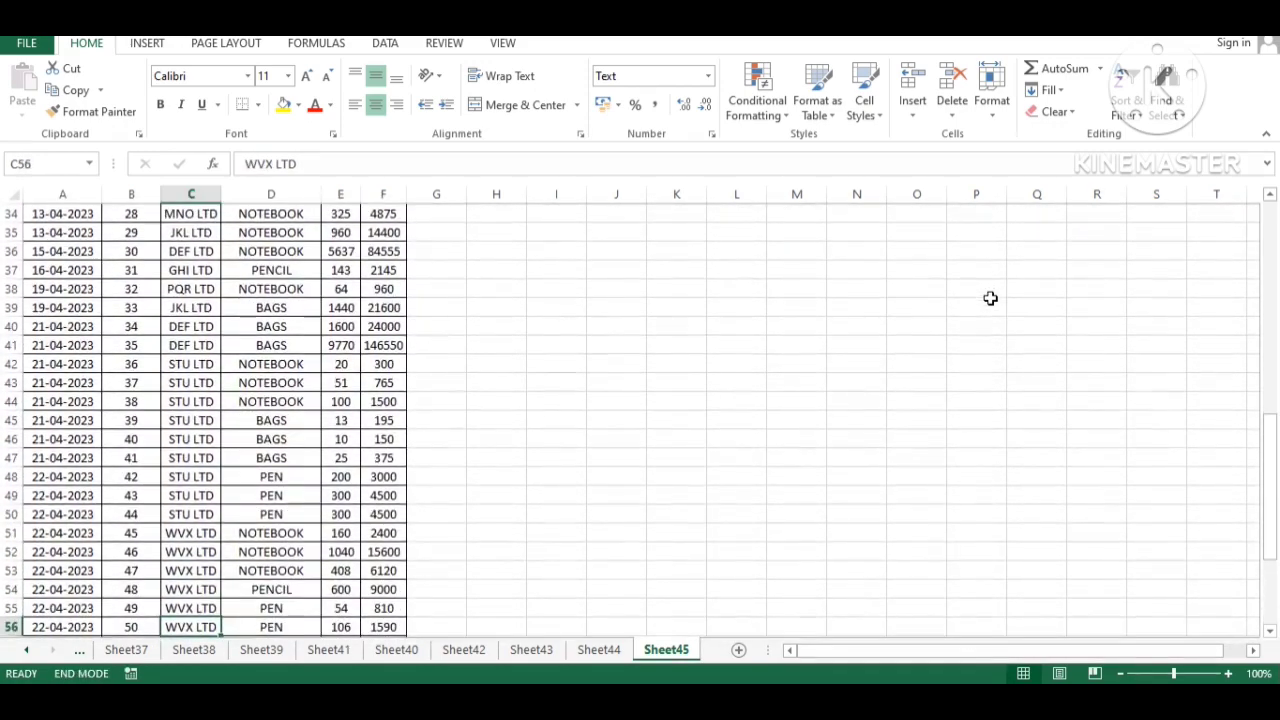
{"action": "key", "text": "Up"}
{"action": "key", "text": "Right"}
{"action": "key", "text": "Down"}
{"action": "key", "text": "Down"}
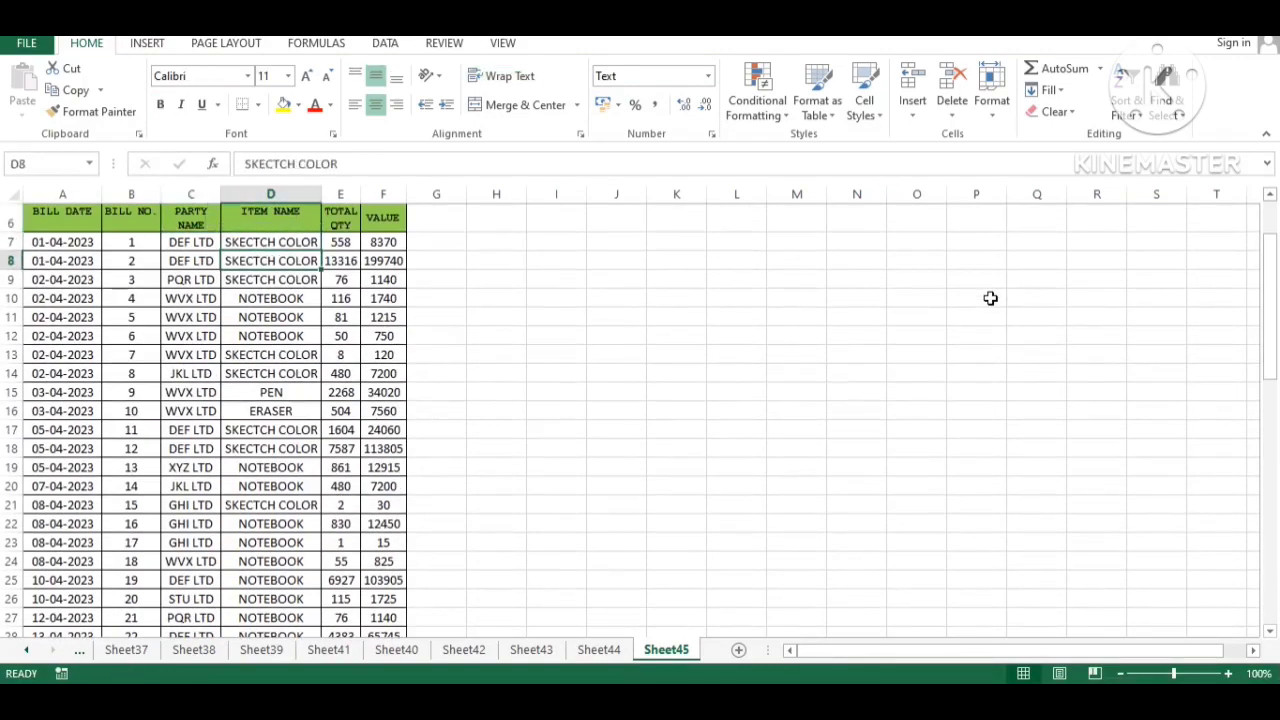
{"action": "key", "text": "End"}
{"action": "key", "text": "Down"}
{"action": "key", "text": "End"}
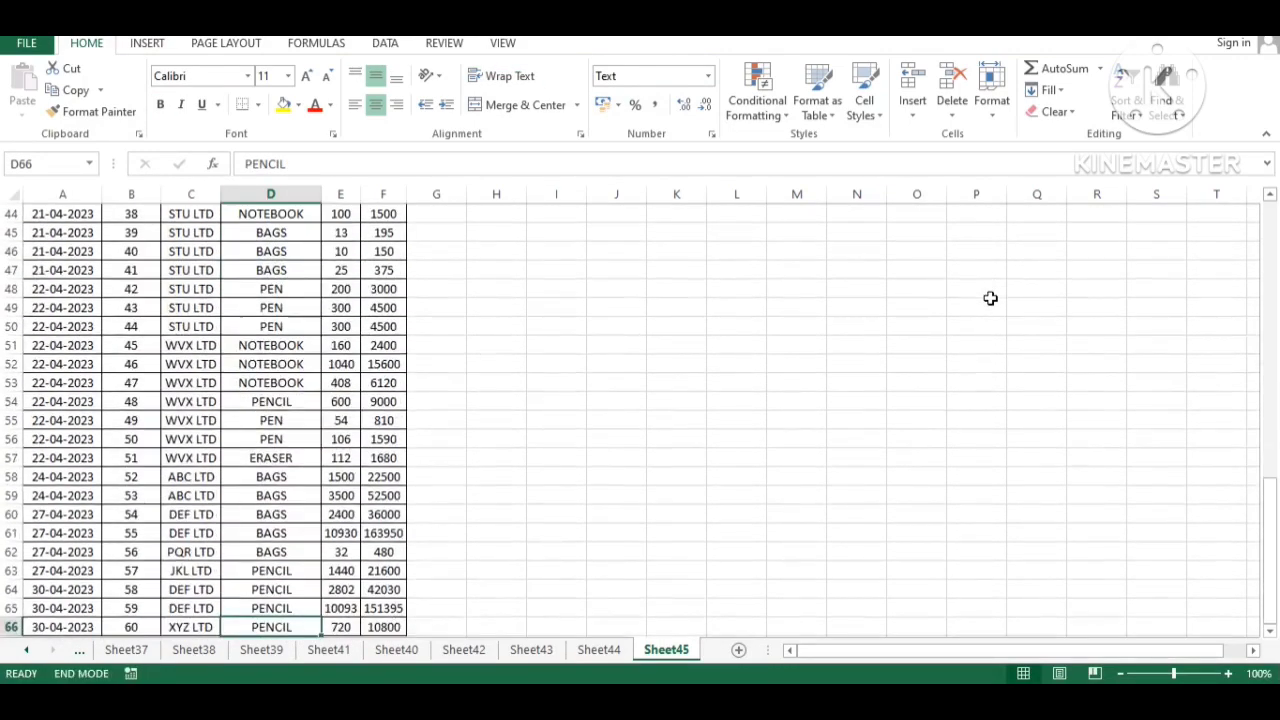
{"action": "key", "text": "Up"}
{"action": "key", "text": "Up"}
{"action": "key", "text": "Down"}
{"action": "key", "text": "Down"}
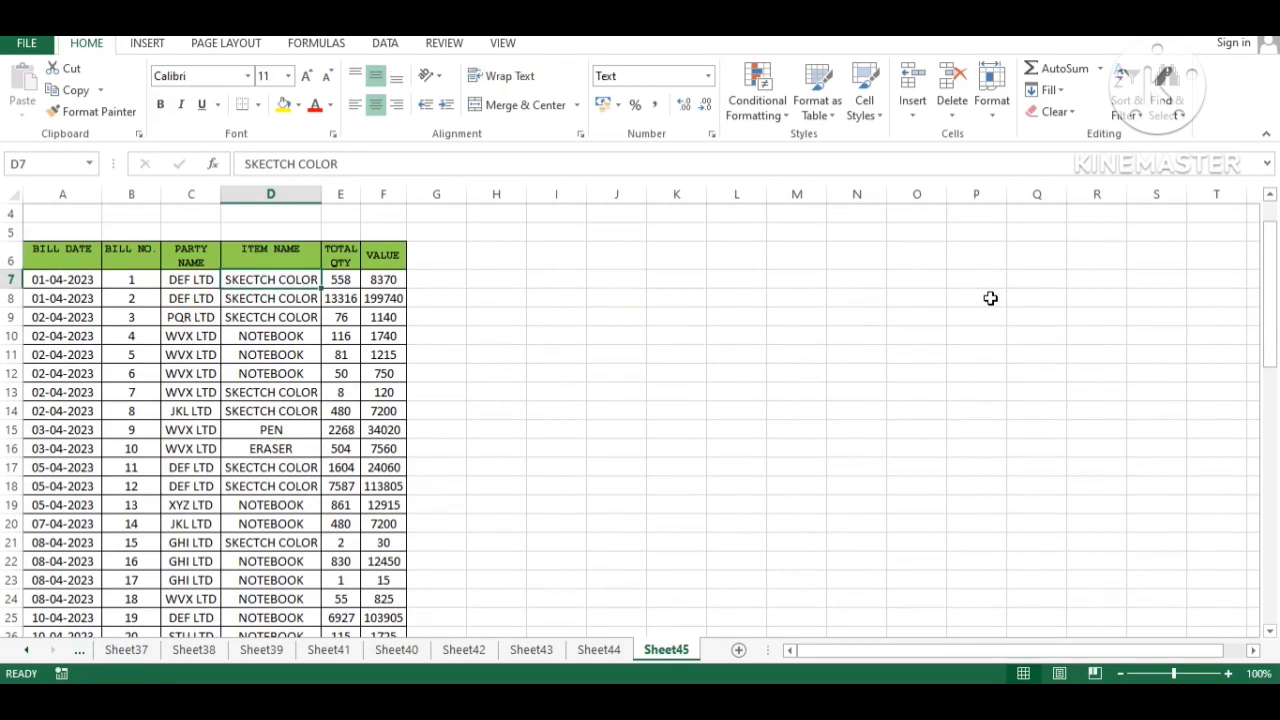
{"action": "key", "text": "Up"}
{"action": "key", "text": "Down"}
{"action": "key", "text": "Down"}
{"action": "key", "text": "Down"}
{"action": "key", "text": "Down"}
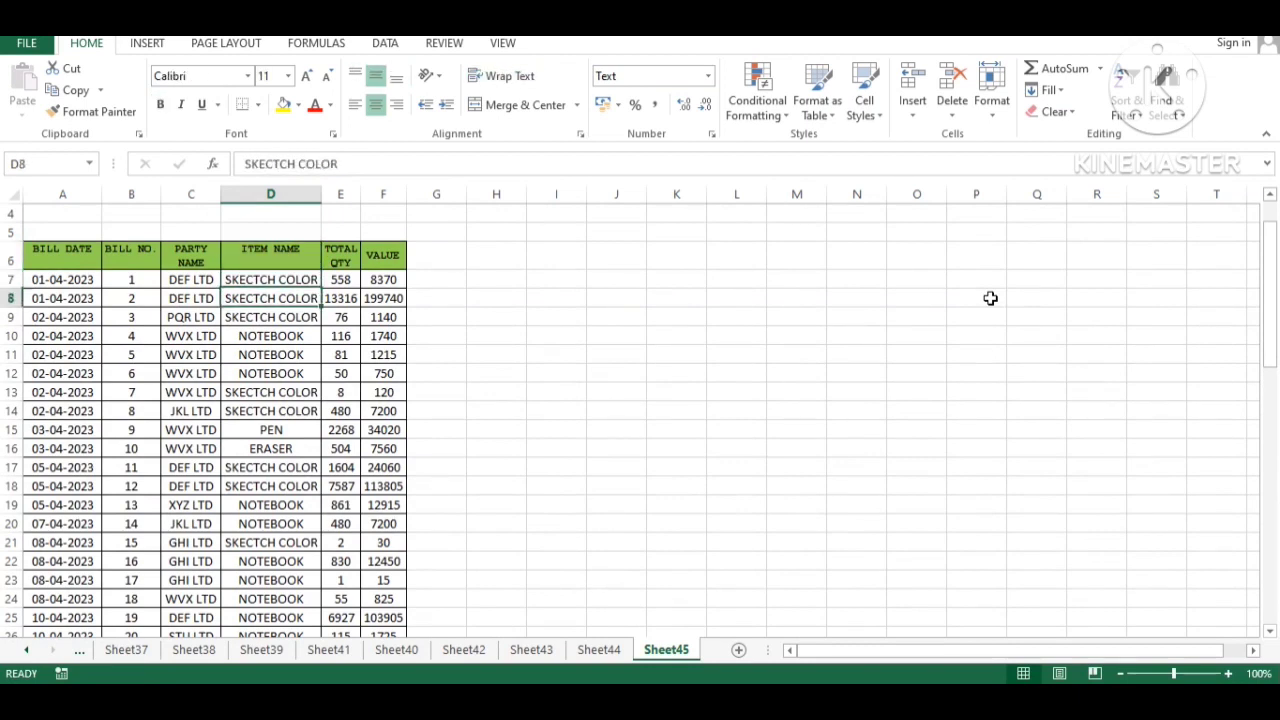
{"action": "key", "text": "Down"}
{"action": "key", "text": "Down"}
{"action": "key", "text": "Down"}
{"action": "key", "text": "Down"}
{"action": "key", "text": "Down"}
{"action": "key", "text": "Down"}
{"action": "key", "text": "Down"}
{"action": "key", "text": "Down"}
{"action": "key", "text": "Down"}
{"action": "key", "text": "Down"}
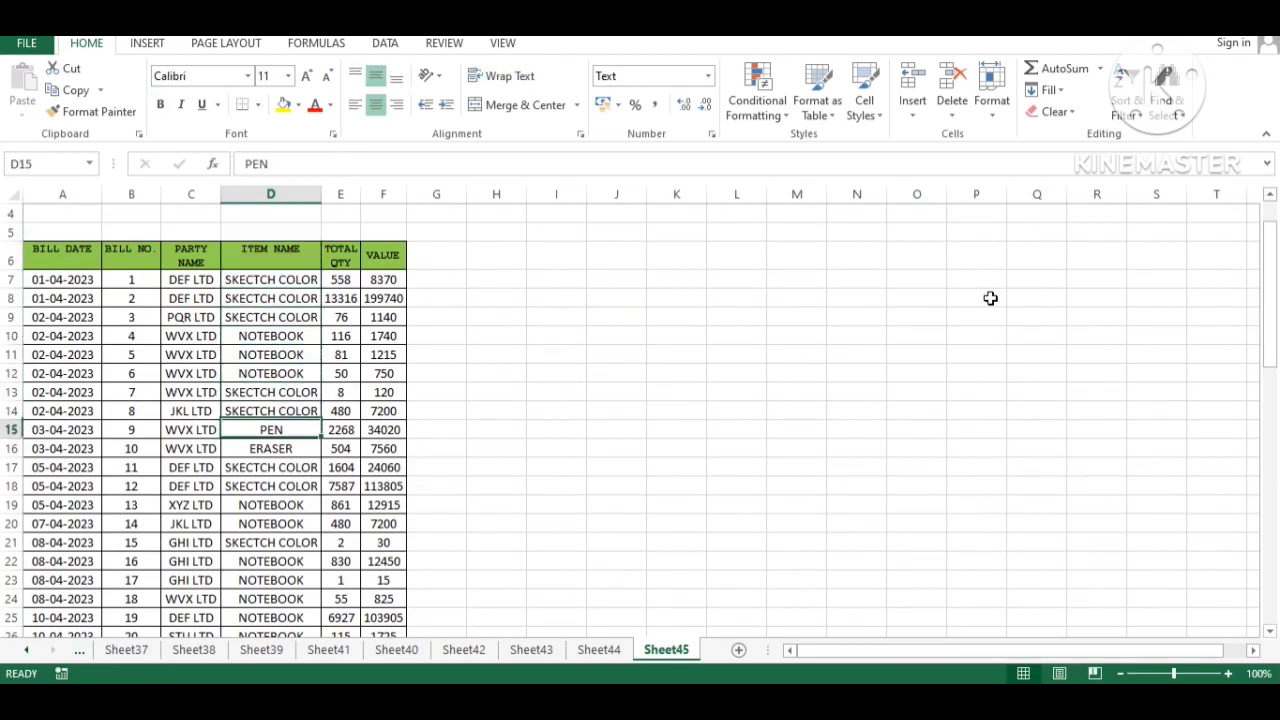
{"action": "key", "text": "Down"}
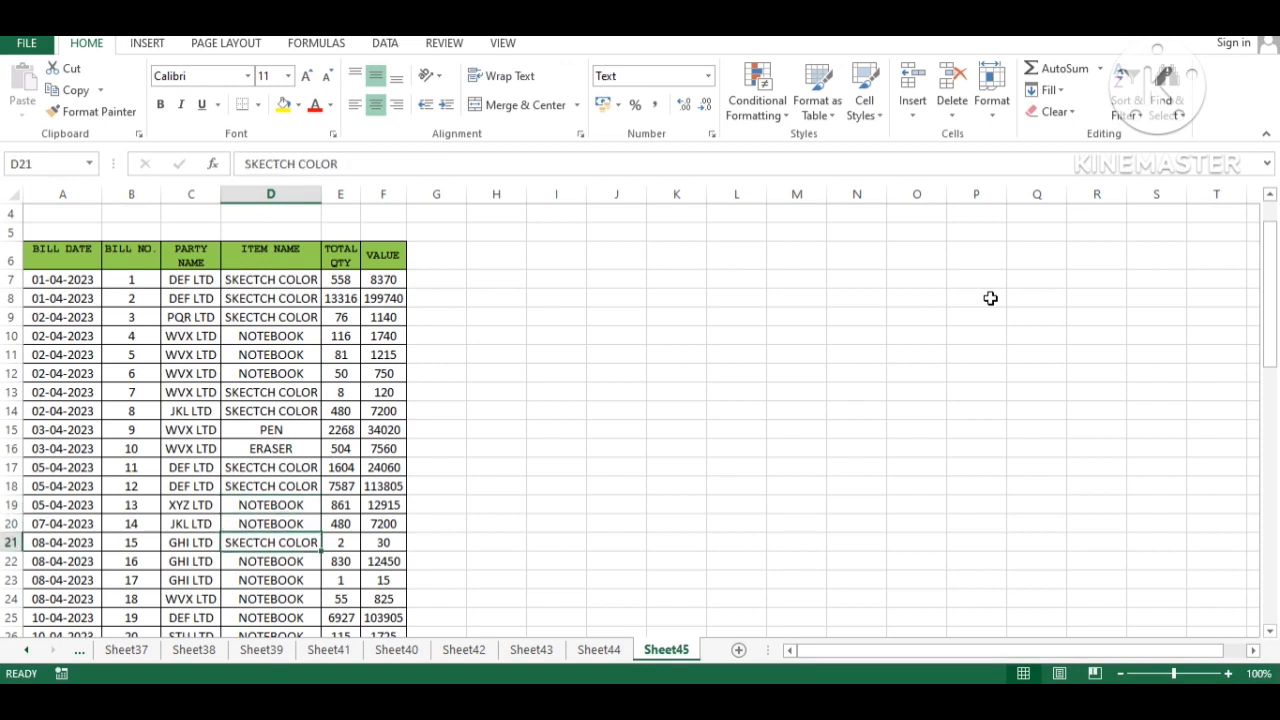
{"action": "key", "text": "ctrl+Up"}
{"action": "key", "text": "Left"}
{"action": "key", "text": "Left"}
{"action": "key", "text": "Left"}
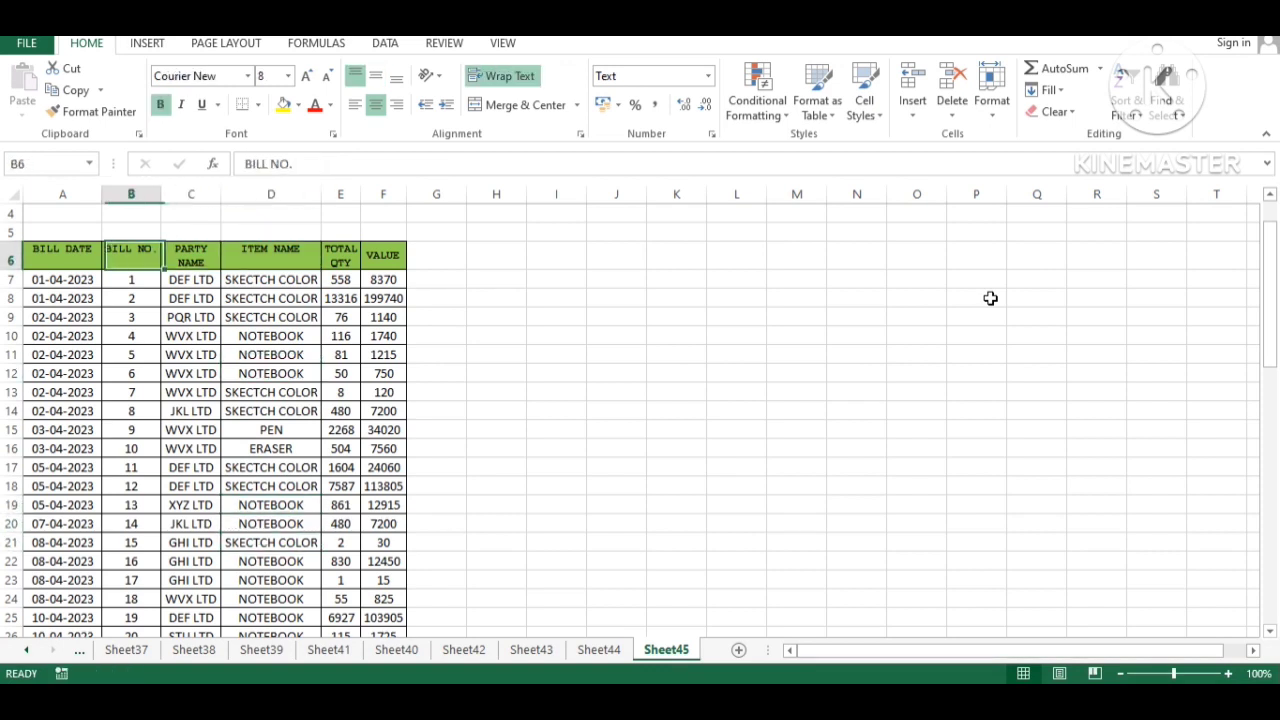
- Select the bill table A6:F66 and start a PivotTable from it
{"action": "key", "text": "shift+Right"}
{"action": "key", "text": "shift+Right"}
{"action": "key", "text": "shift+Right"}
{"action": "key", "text": "shift+Right"}
{"action": "key", "text": "shift+Right"}
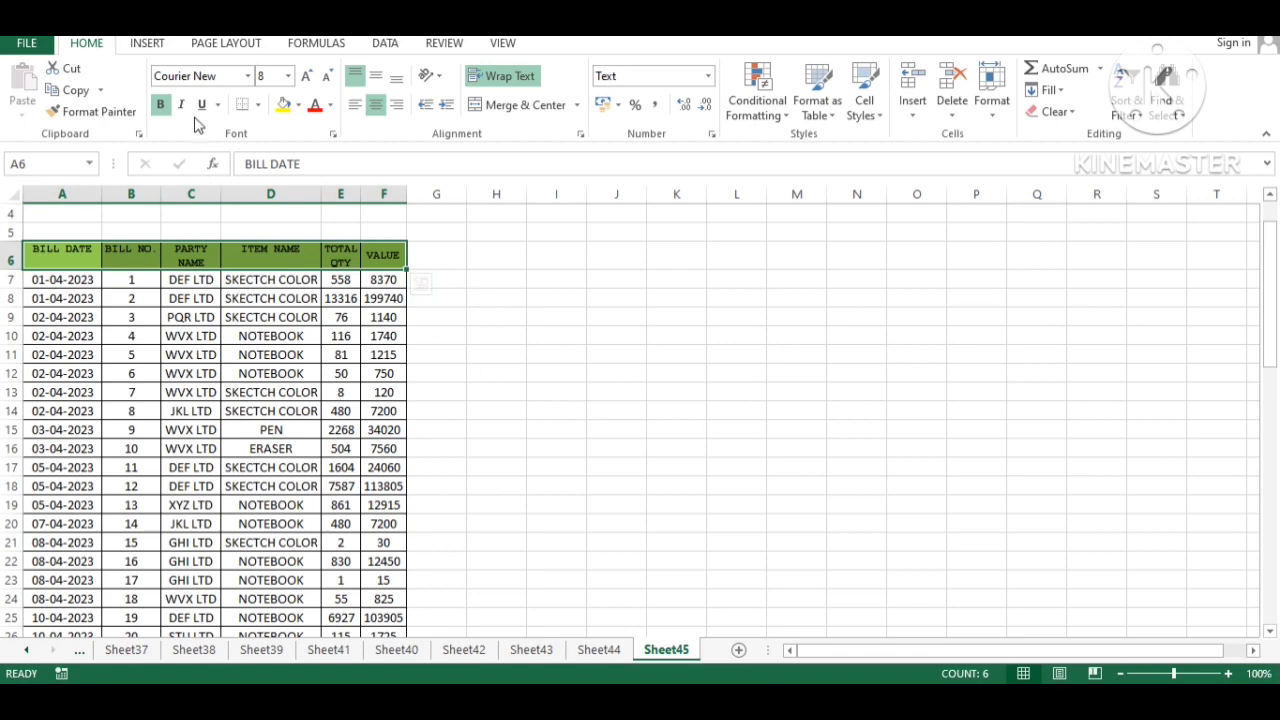
{"action": "key", "text": "End"}
{"action": "key", "text": "shift+Down"}
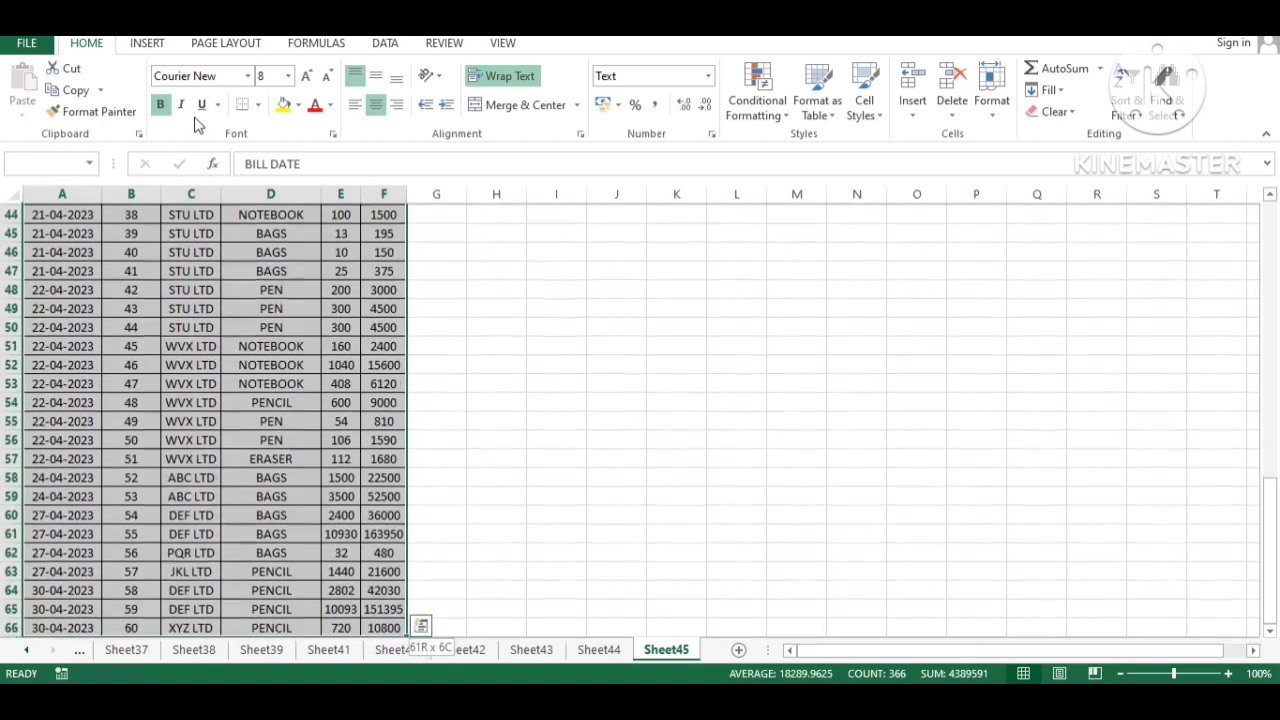
{"action": "scroll", "coordinate": [200, 230], "scroll_direction": "up", "scroll_amount": 14}
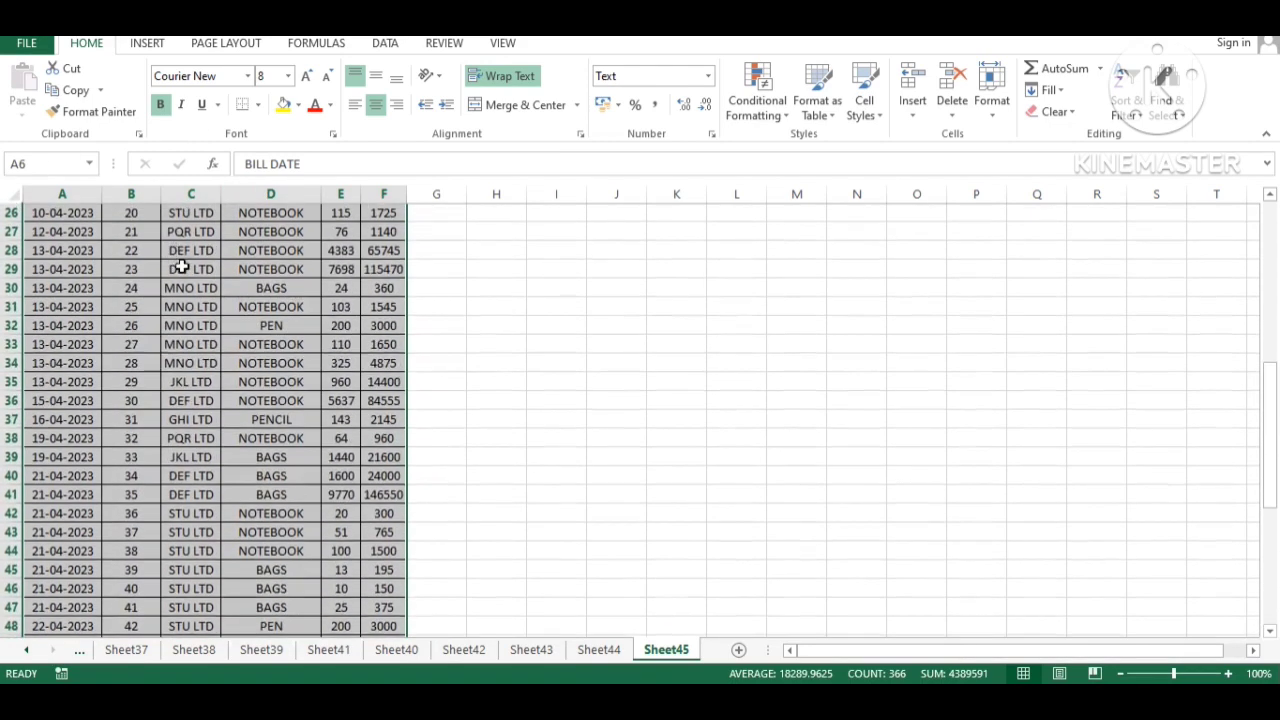
{"action": "left_click", "coordinate": [140, 43]}
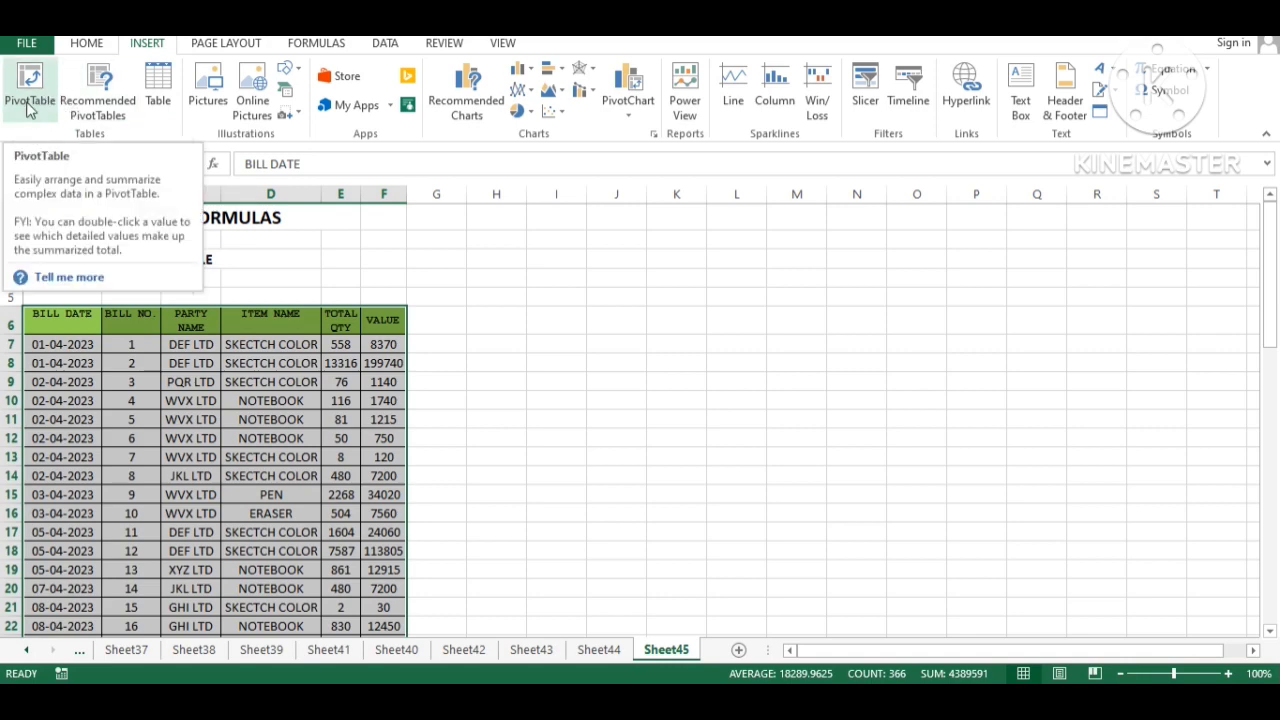
{"action": "left_click", "coordinate": [30, 95]}
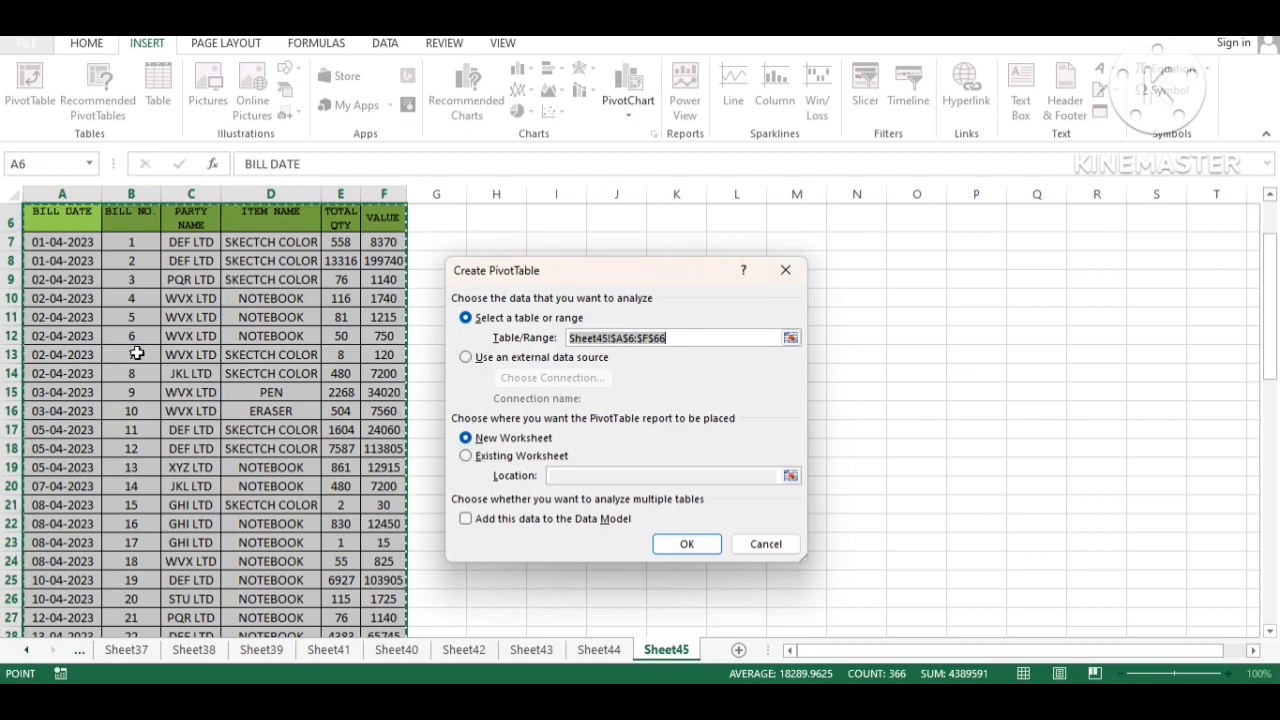
- Keep the table range as source and try destination Existing Worksheet O13:R24
{"action": "left_click", "coordinate": [466, 358]}
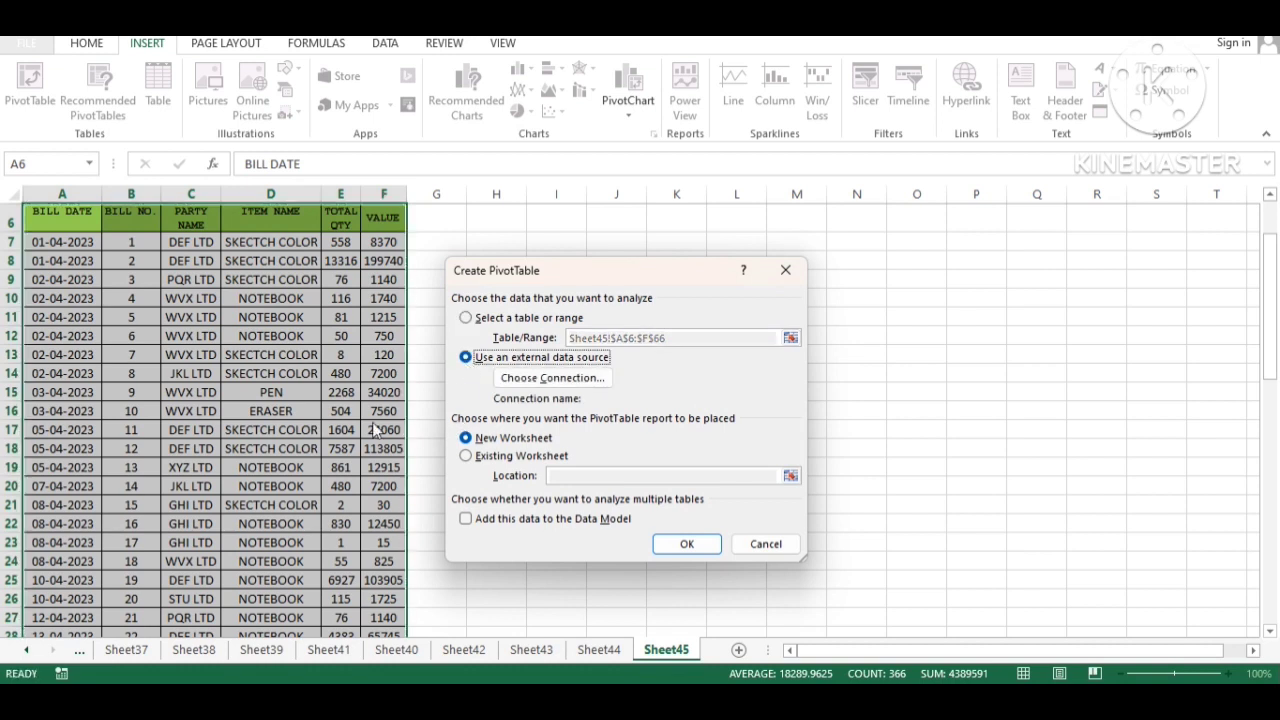
{"action": "left_click", "coordinate": [466, 318]}
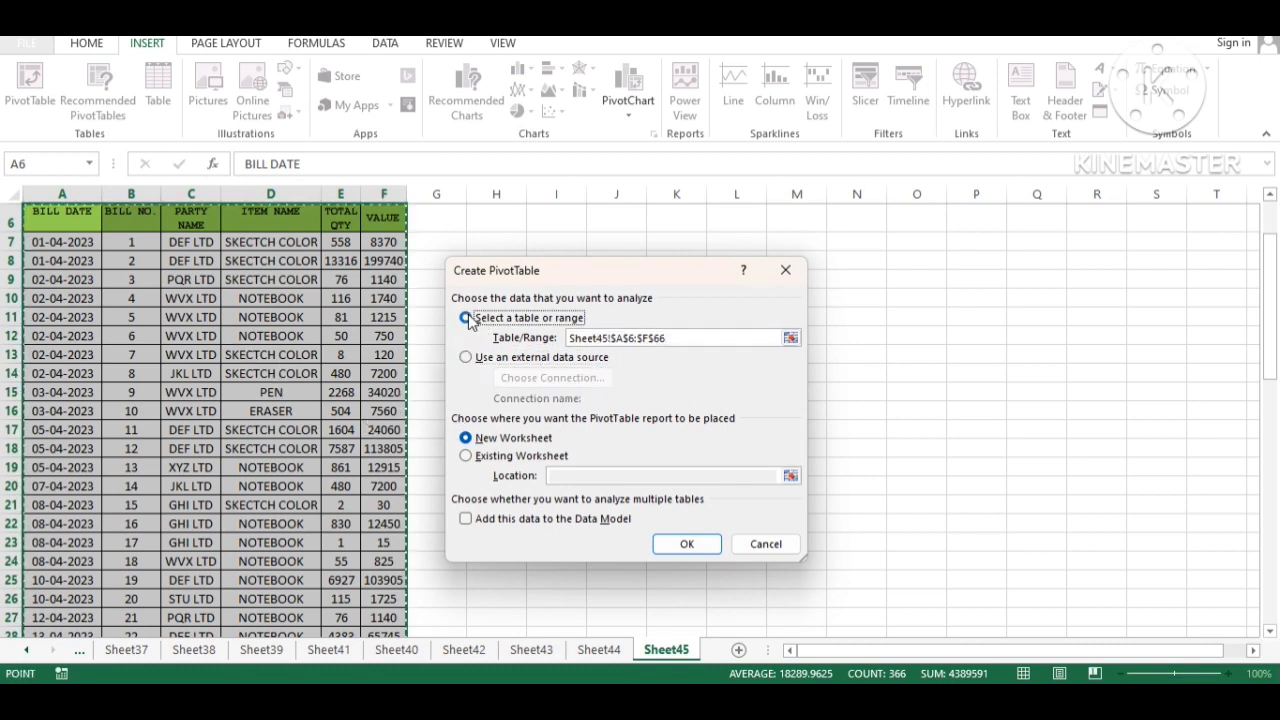
{"action": "left_click", "coordinate": [466, 456]}
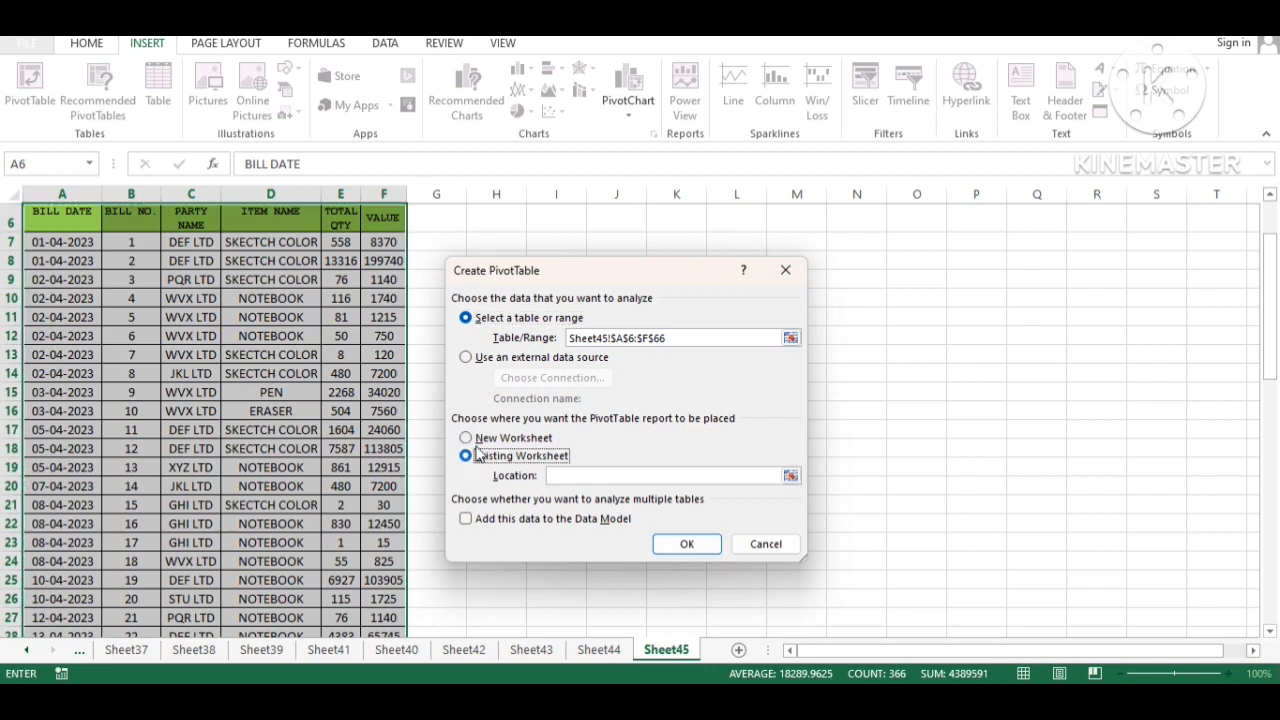
{"action": "left_click", "coordinate": [668, 476]}
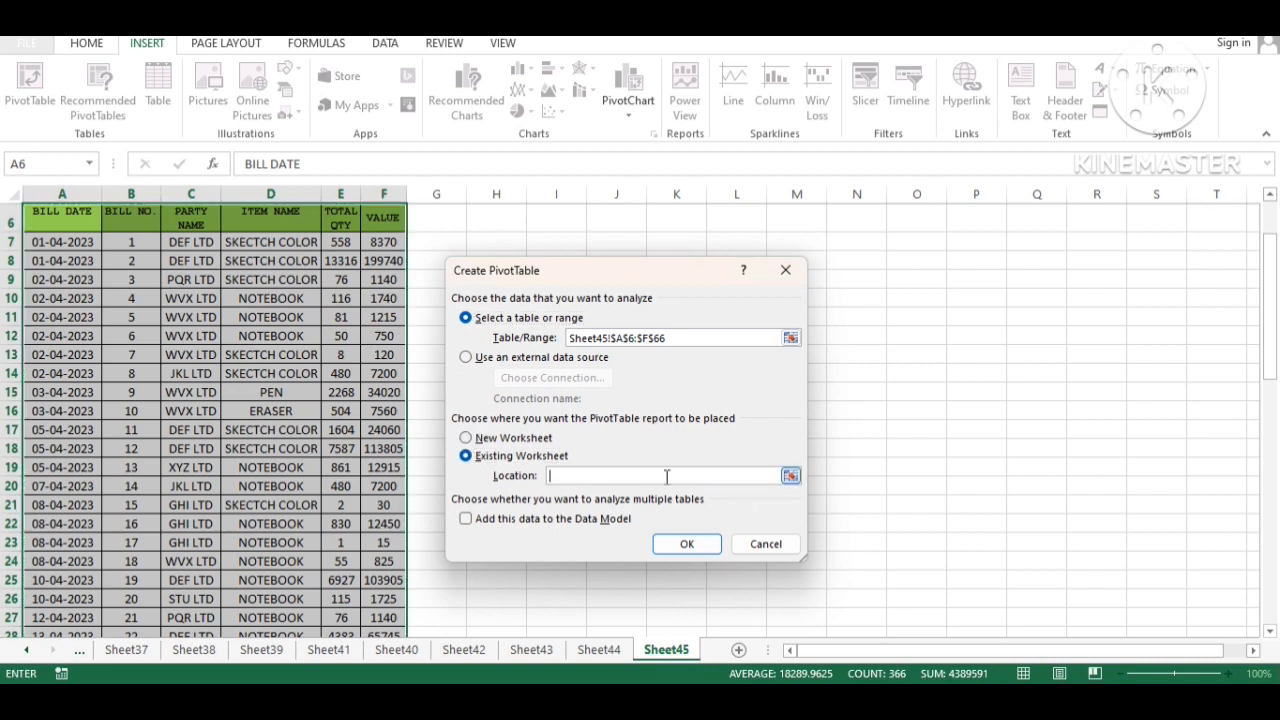
{"action": "left_click", "coordinate": [790, 477]}
{"action": "left_click_drag", "start_coordinate": [894, 356], "coordinate": [1090, 558]}
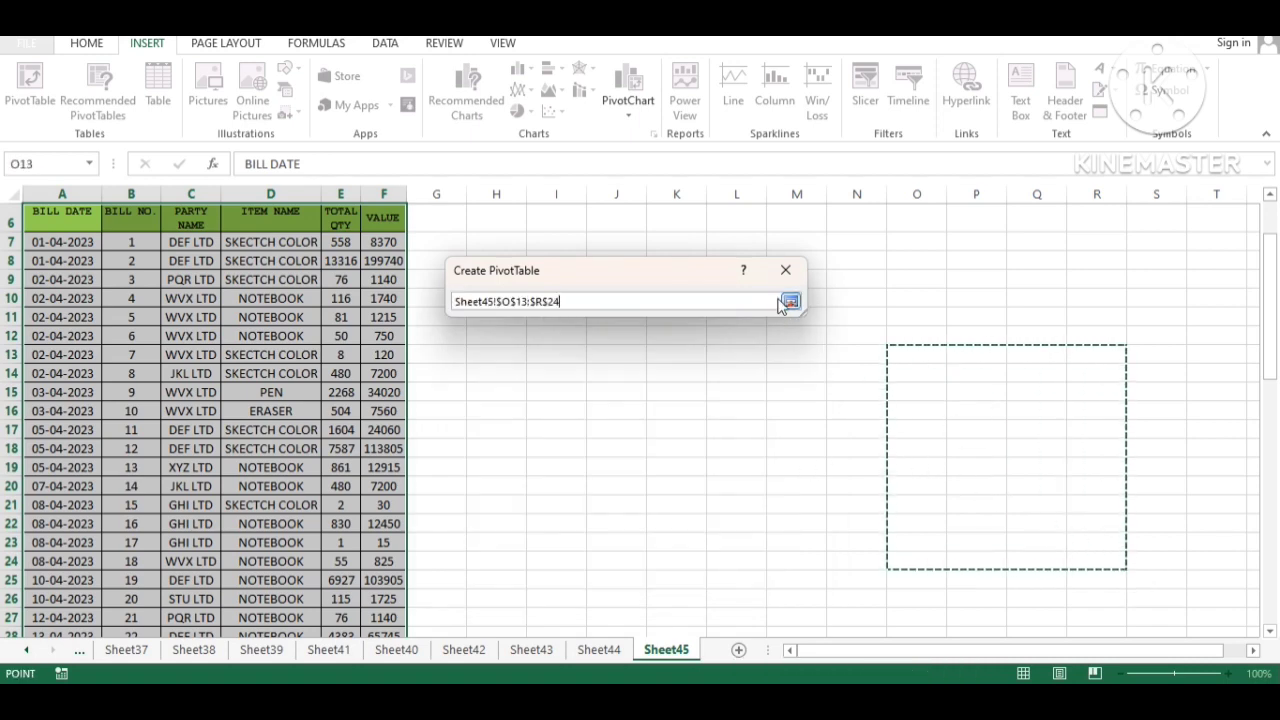
- Switch the destination to New Worksheet and create the empty PivotTable
{"action": "left_click", "coordinate": [790, 303]}
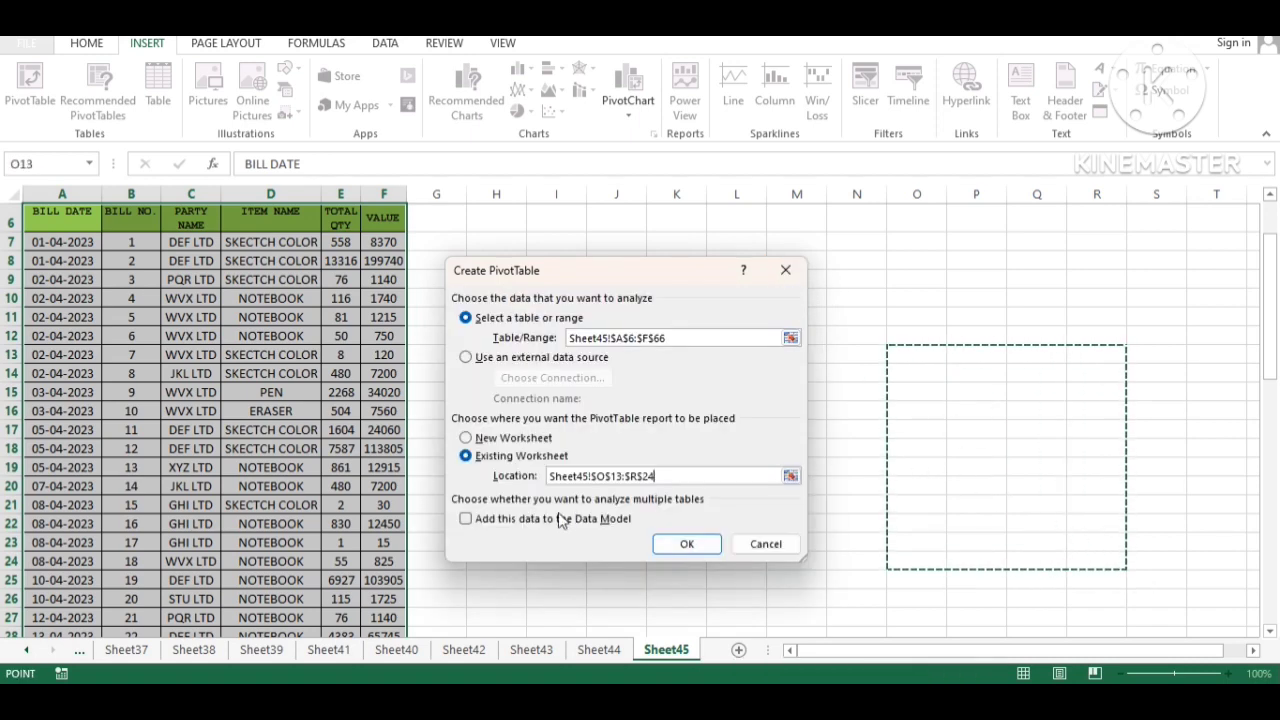
{"action": "left_click", "coordinate": [465, 438]}
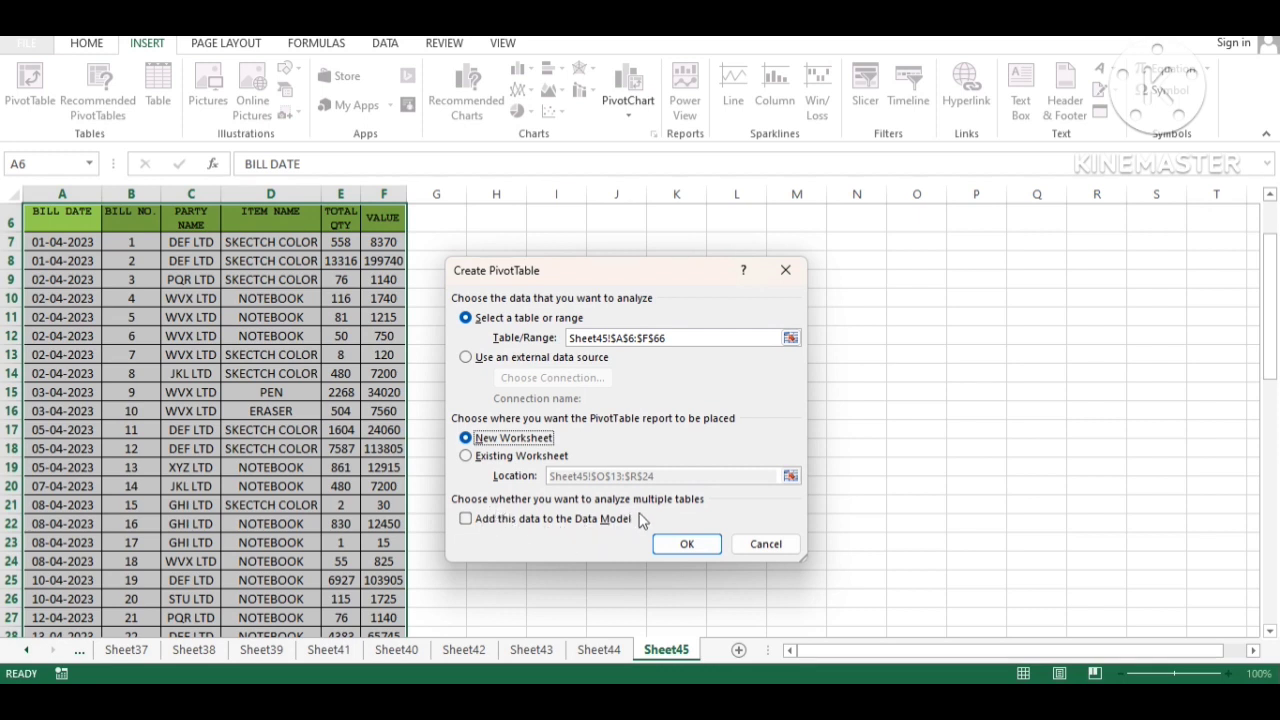
{"action": "left_click", "coordinate": [684, 546]}
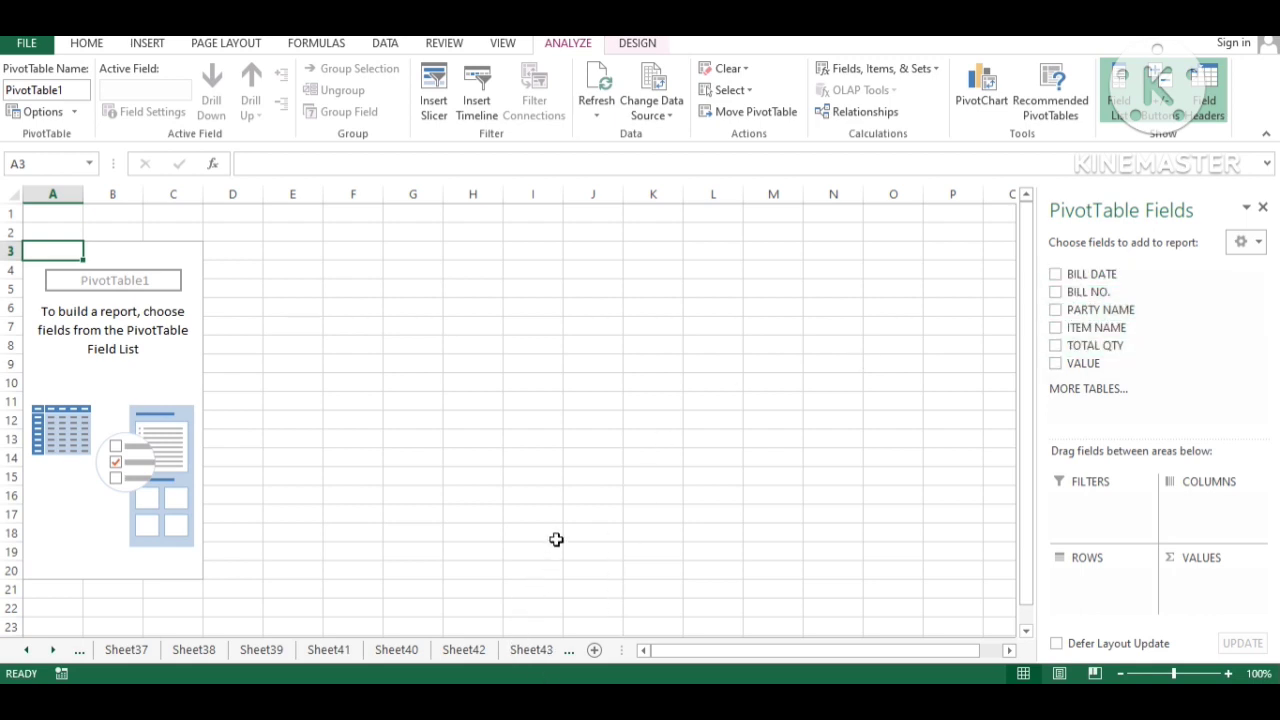
- On Sheet45, review the headers BILL DATE, BILL NO., PARTY NAME, ITEM NAME, TOTAL QTY, VALUE
{"action": "key", "text": "ctrl+Page_Down"}
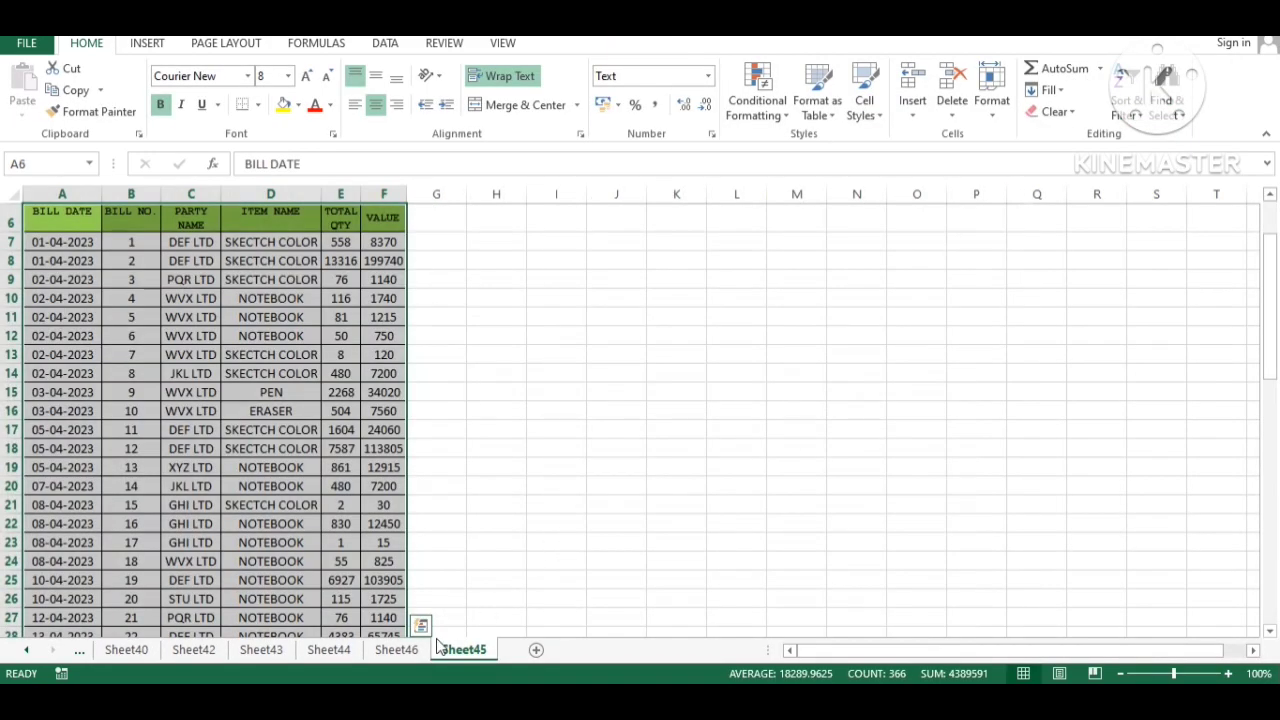
{"action": "left_click", "coordinate": [94, 210]}
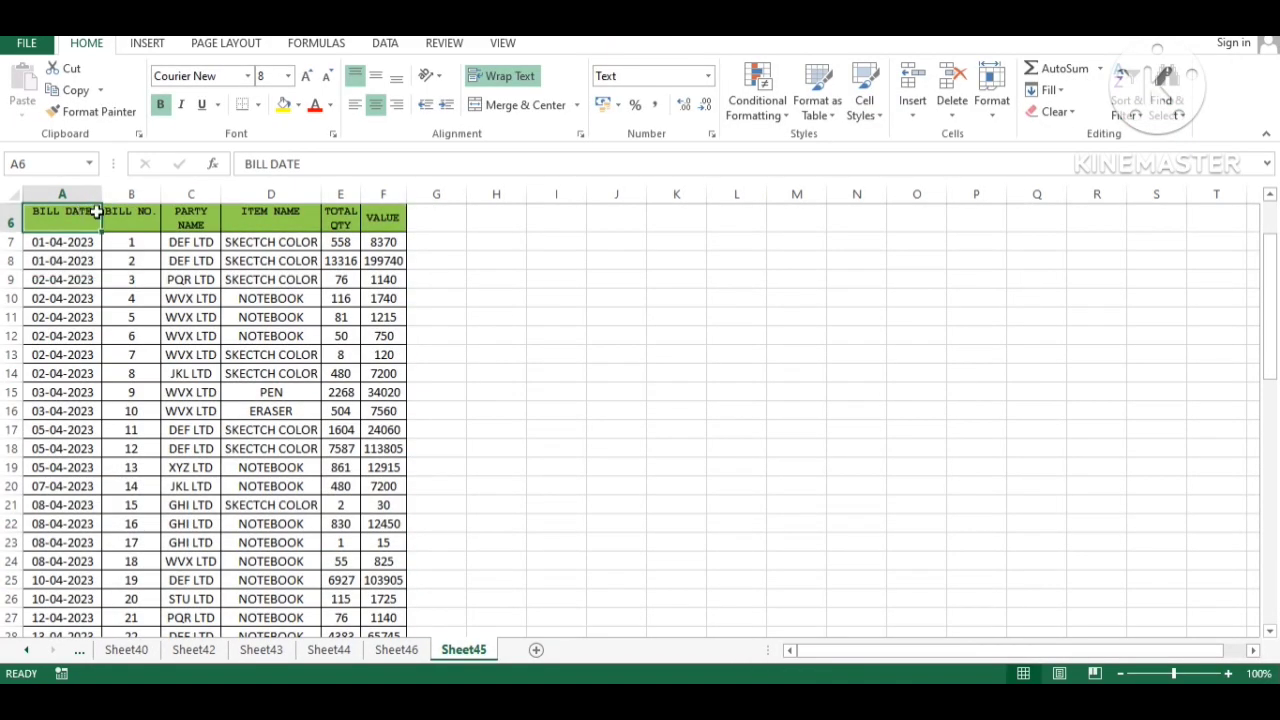
{"action": "left_click", "coordinate": [148, 216]}
{"action": "left_click", "coordinate": [190, 216]}
{"action": "left_click", "coordinate": [266, 216]}
{"action": "left_click", "coordinate": [335, 214]}
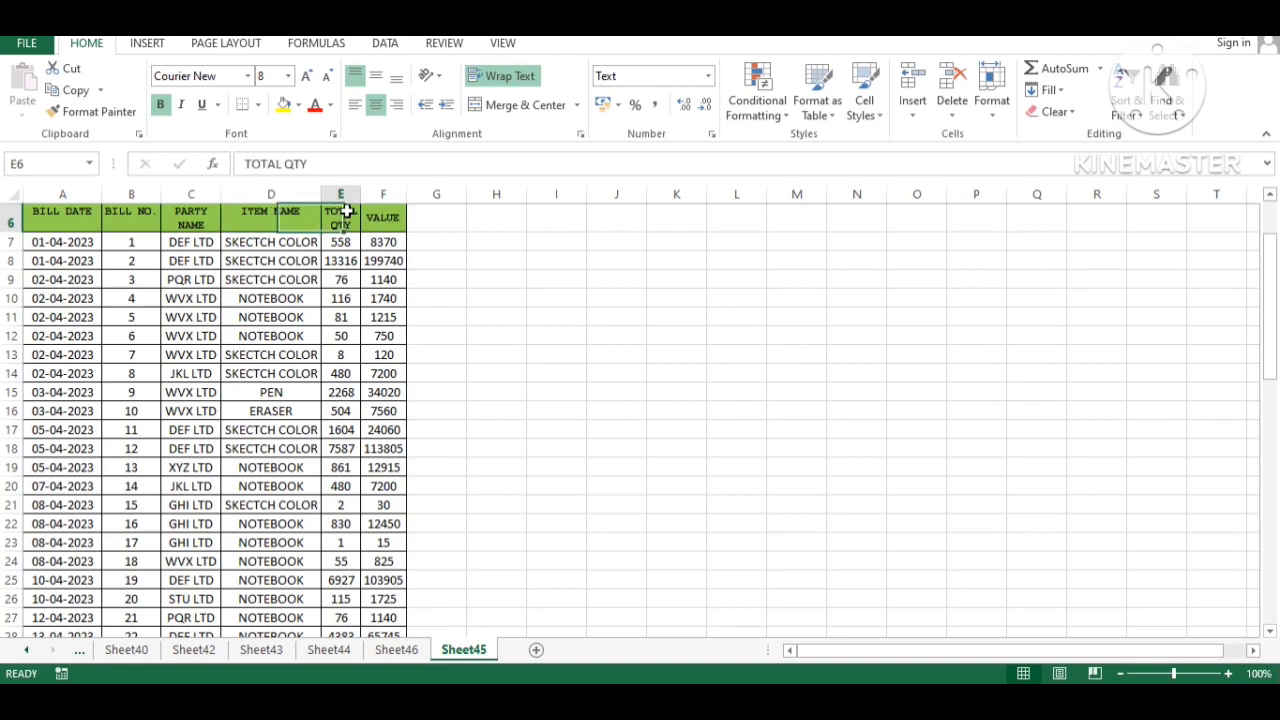
{"action": "left_click", "coordinate": [396, 216]}
- Glance at the empty pivot on Sheet46, then return to Sheet45's DEF LTD entry
{"action": "left_click", "coordinate": [398, 649]}
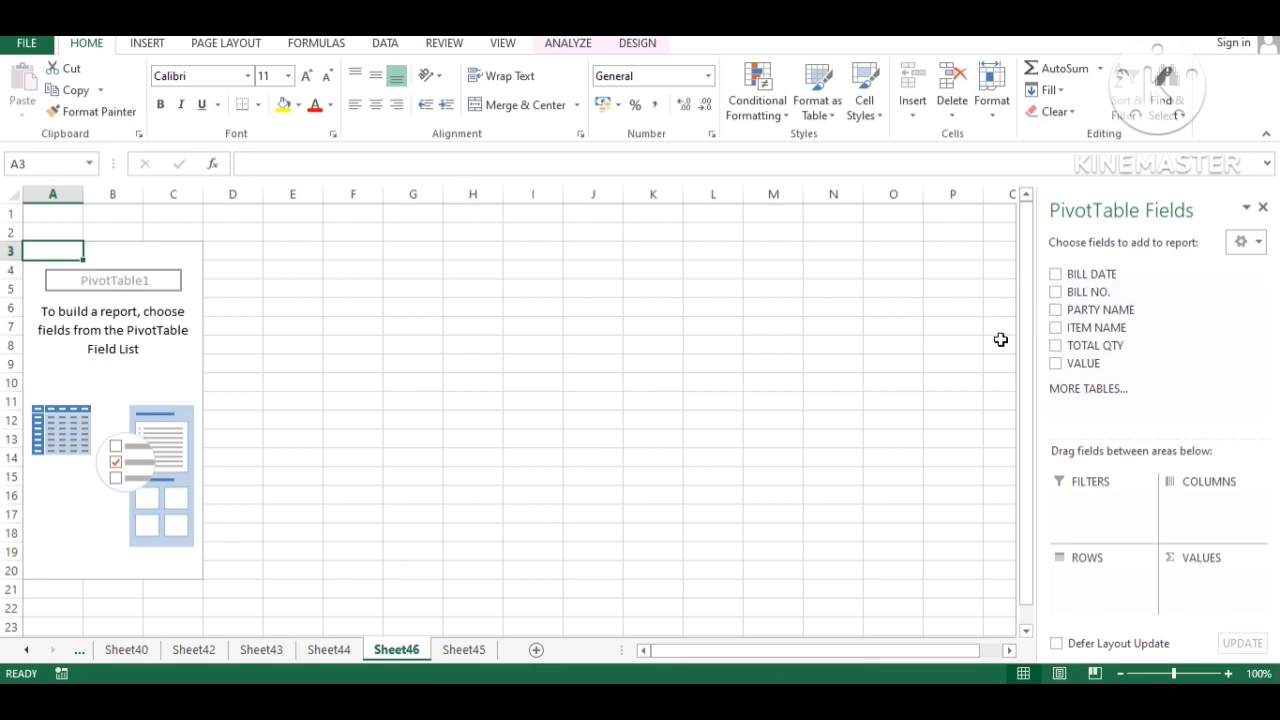
{"action": "left_click", "coordinate": [463, 649]}
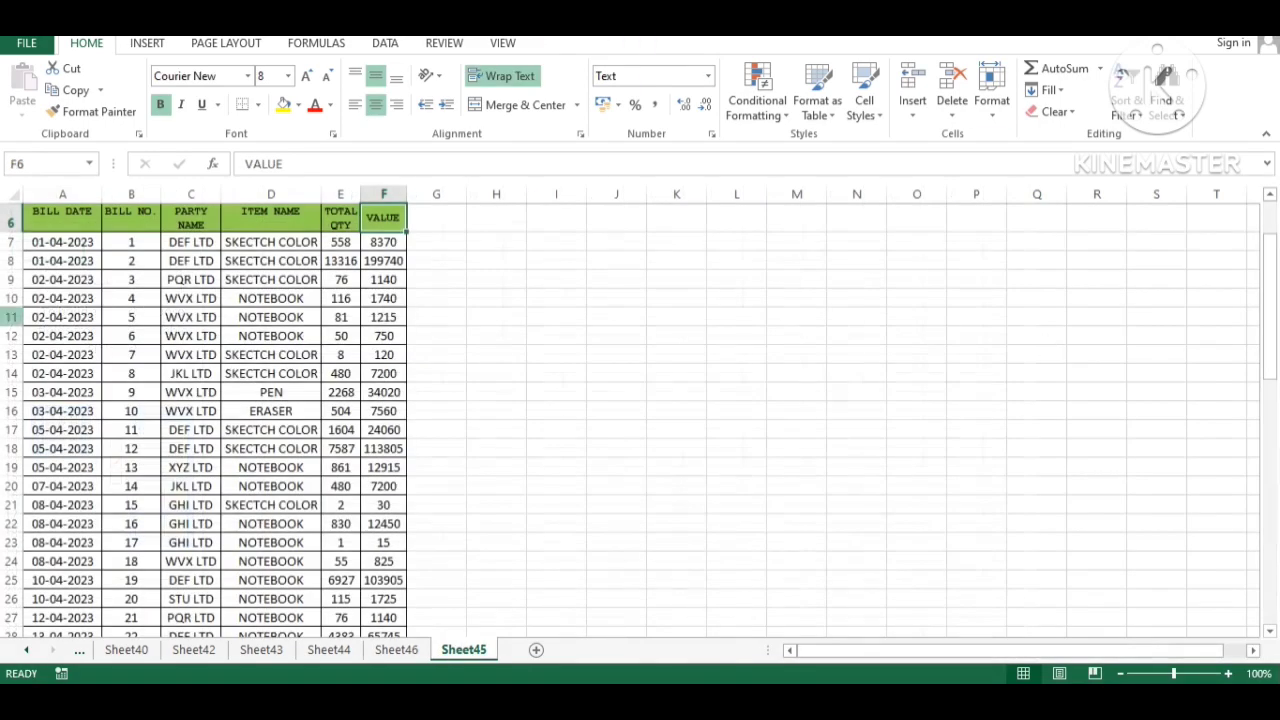
{"action": "left_click", "coordinate": [188, 259]}
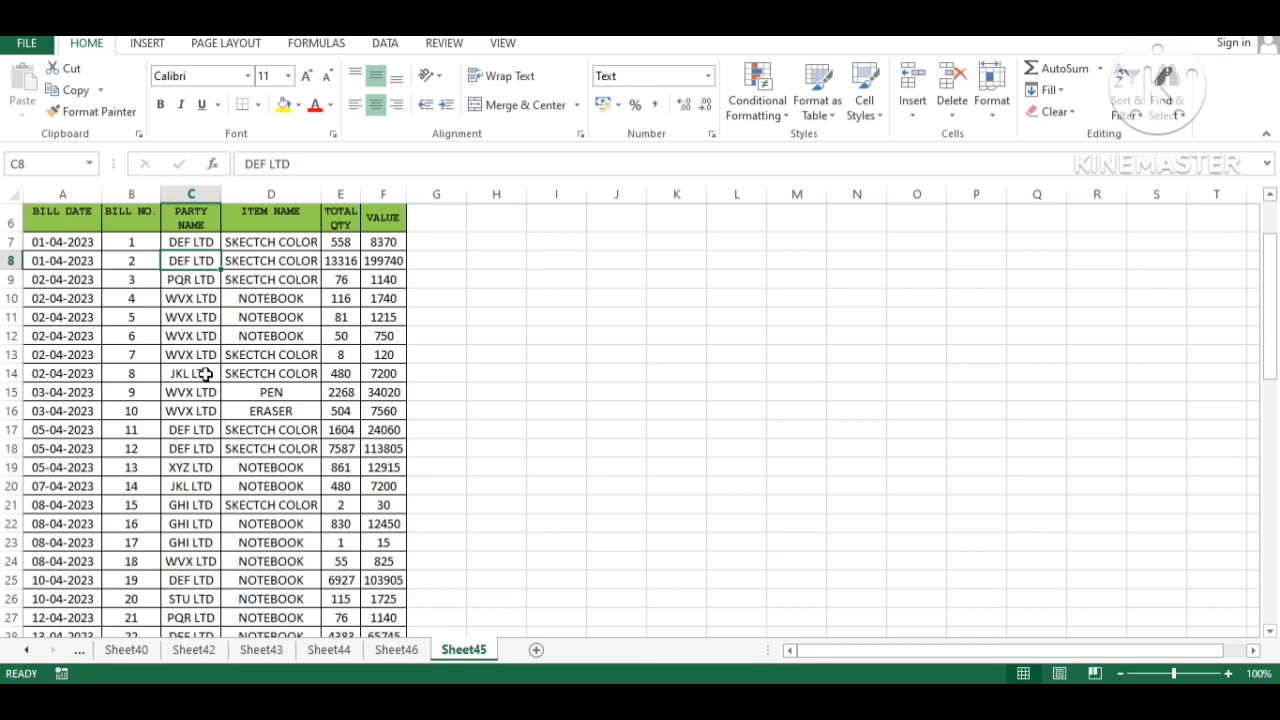
- Add PARTY NAME to the pivot rows, listing ABC LTD through XYZ LTD with Grand Total
{"action": "left_click", "coordinate": [396, 649]}
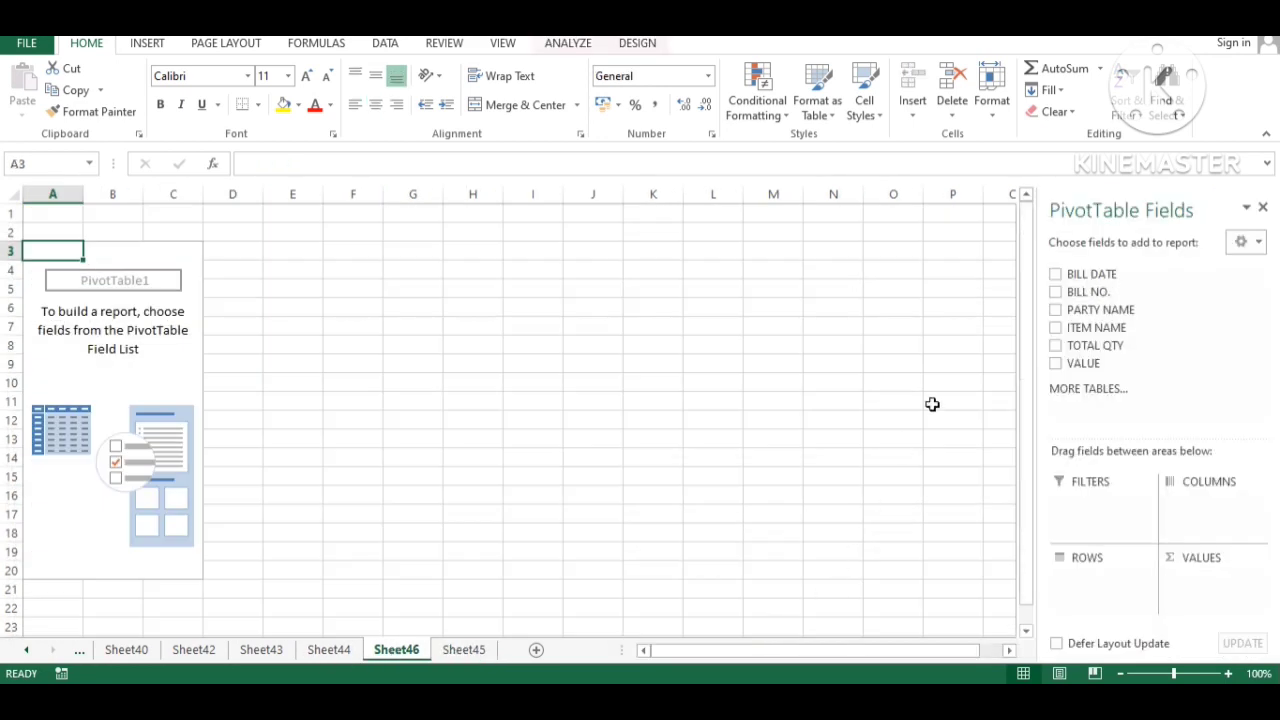
{"action": "left_click", "coordinate": [1056, 310]}
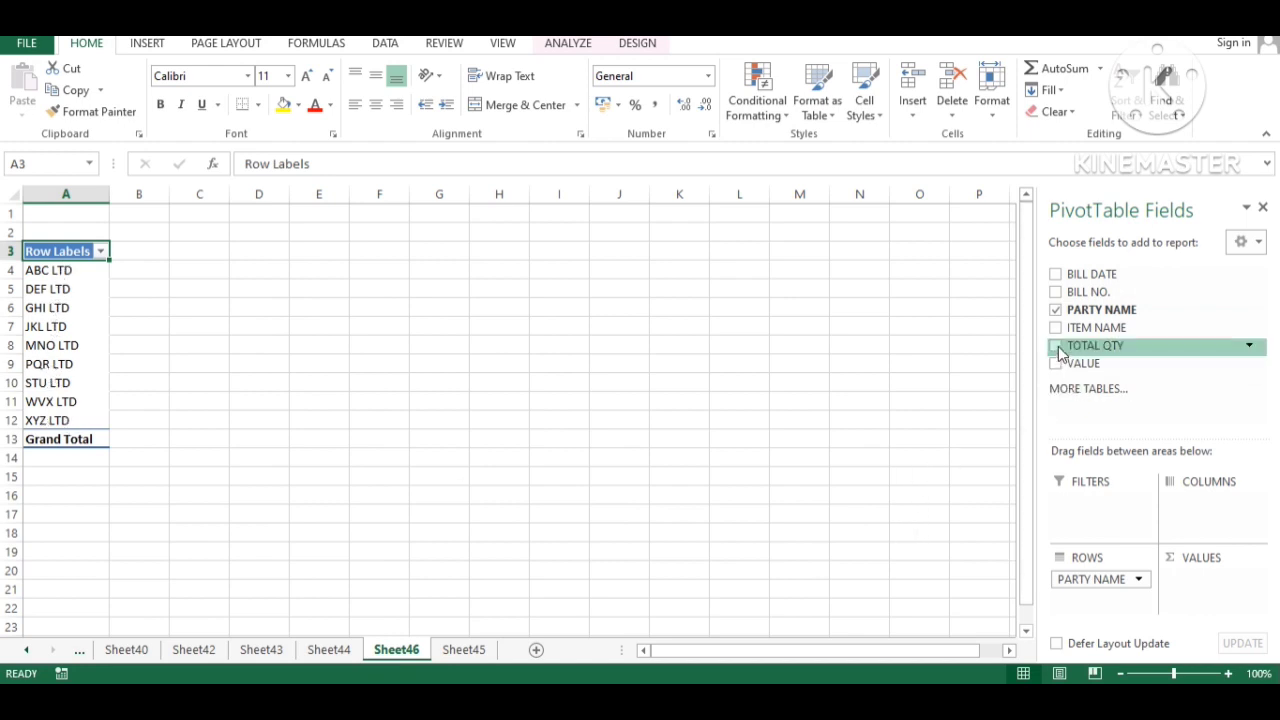
{"action": "left_click", "coordinate": [463, 649]}
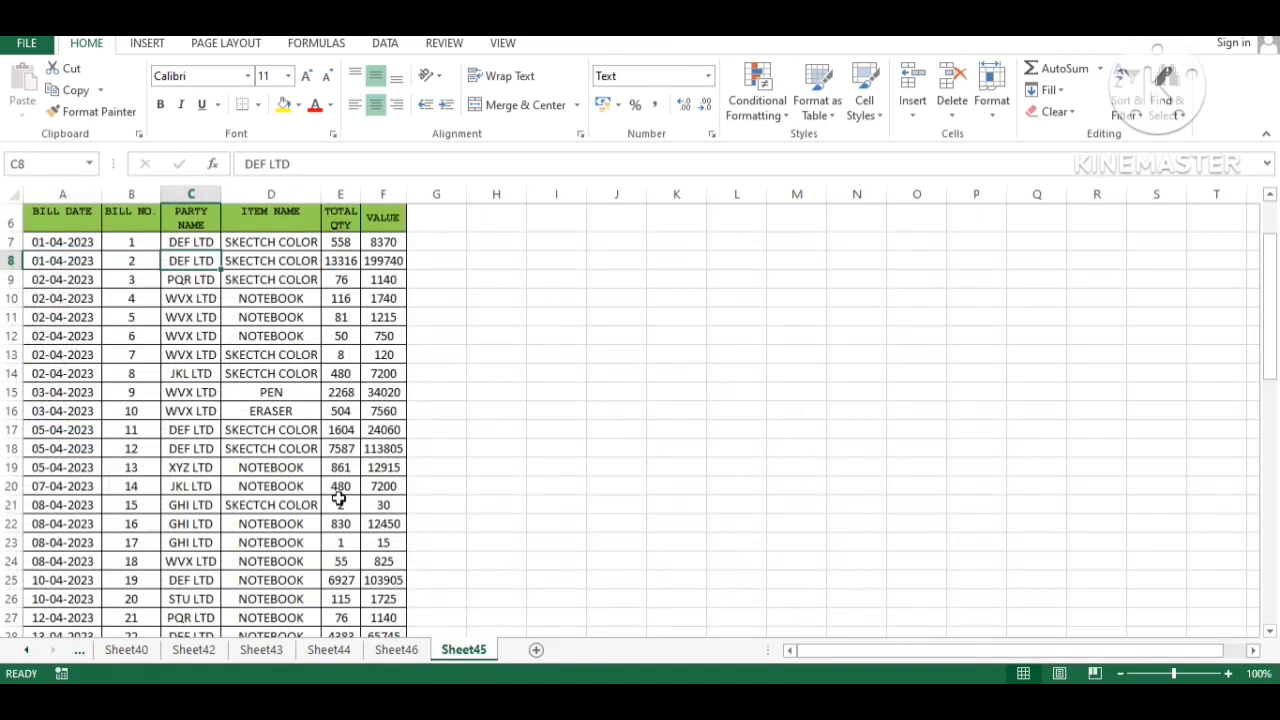
{"action": "scroll", "coordinate": [350, 572], "scroll_direction": "down", "scroll_amount": 10}
{"action": "scroll", "coordinate": [357, 566], "scroll_direction": "down", "scroll_amount": 5}
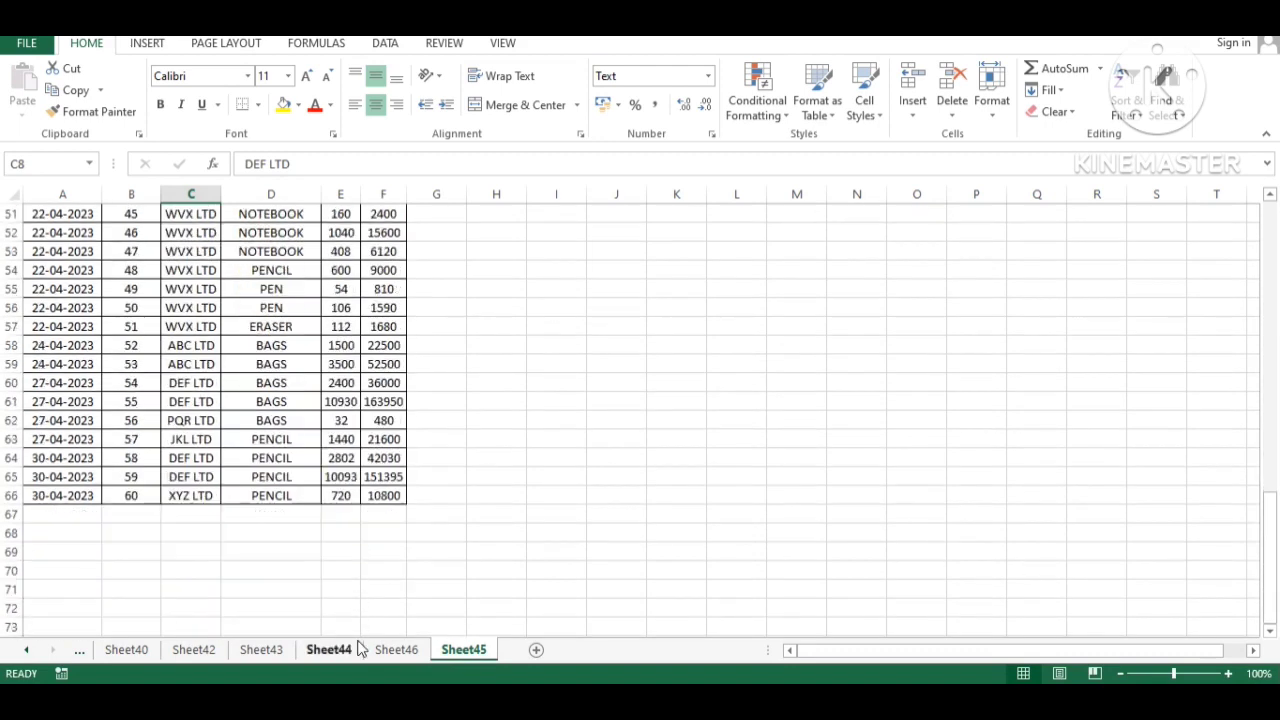
{"action": "left_click", "coordinate": [396, 649]}
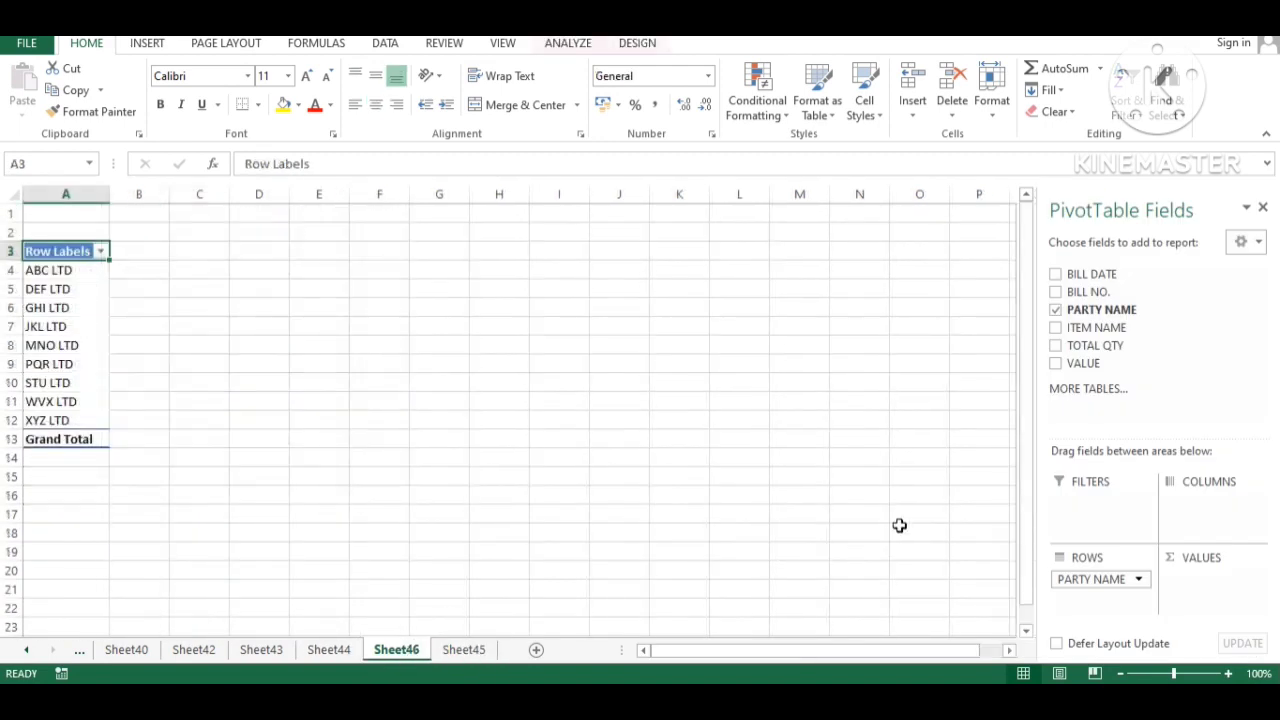
- Add summed TOTAL QTY to the pivot and turn on AutoFilter for Sheet45's header row
{"action": "left_click", "coordinate": [1056, 346]}
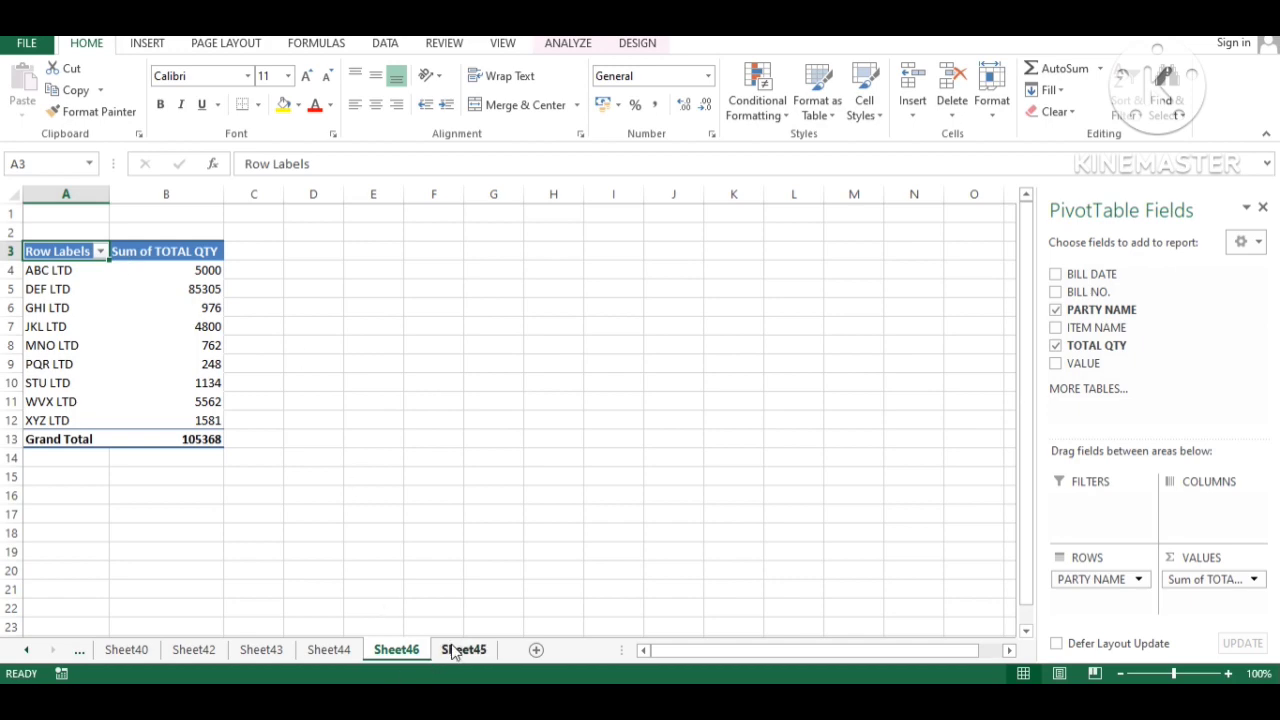
{"action": "scroll", "coordinate": [340, 418], "scroll_direction": "up", "scroll_amount": 17}
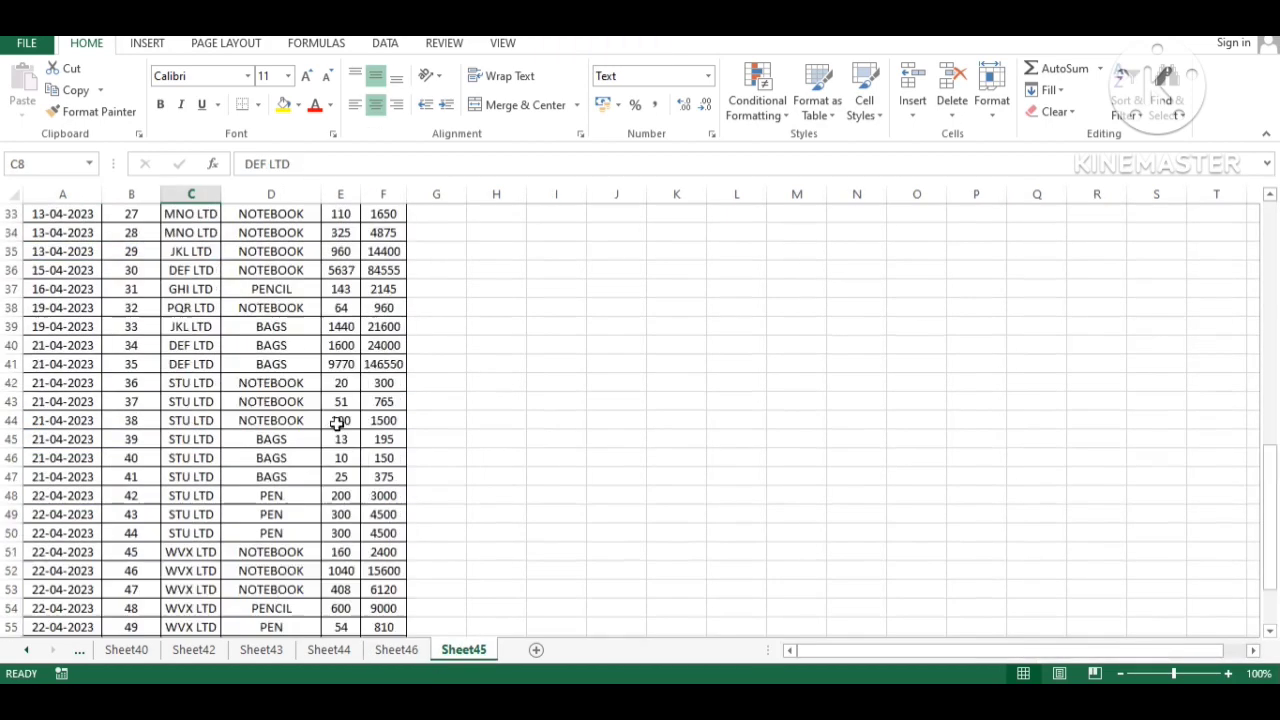
{"action": "left_click_drag", "start_coordinate": [68, 320], "coordinate": [380, 322]}
{"action": "key", "text": "ctrl+shift+l"}
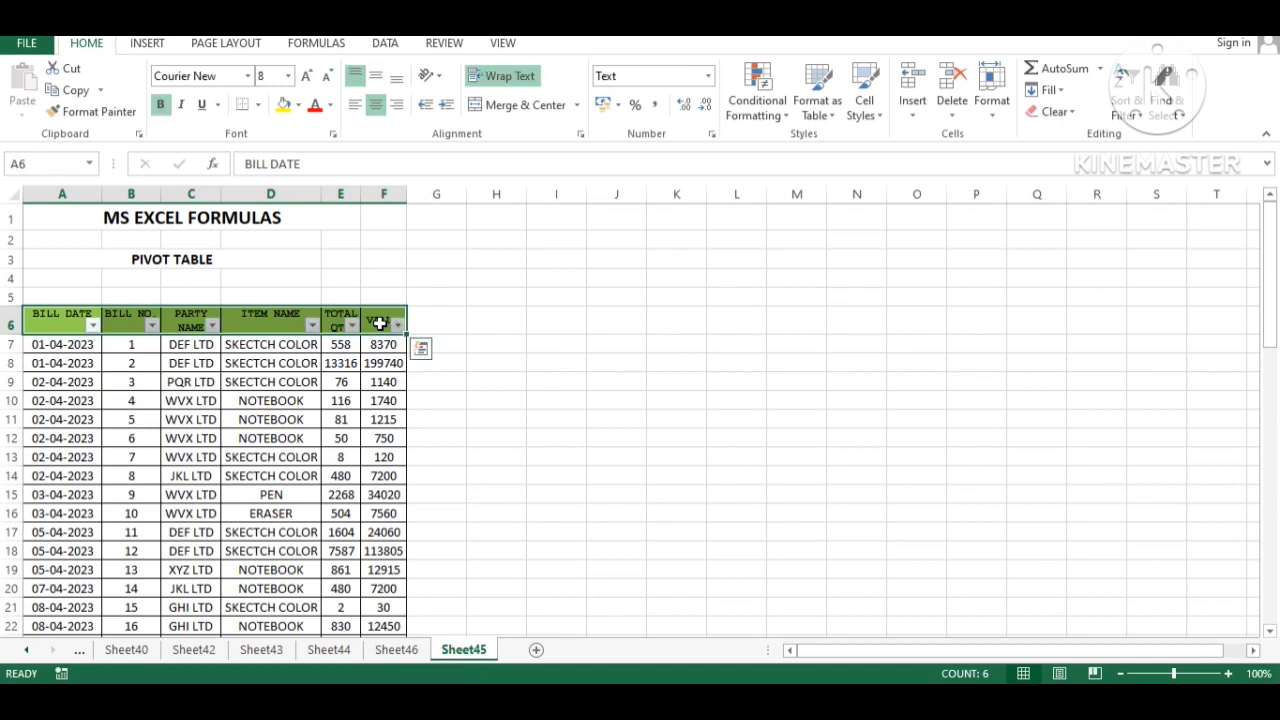
{"action": "key", "text": "Down"}
{"action": "key", "text": "Up"}
{"action": "key", "text": "Right"}
{"action": "key", "text": "Right"}
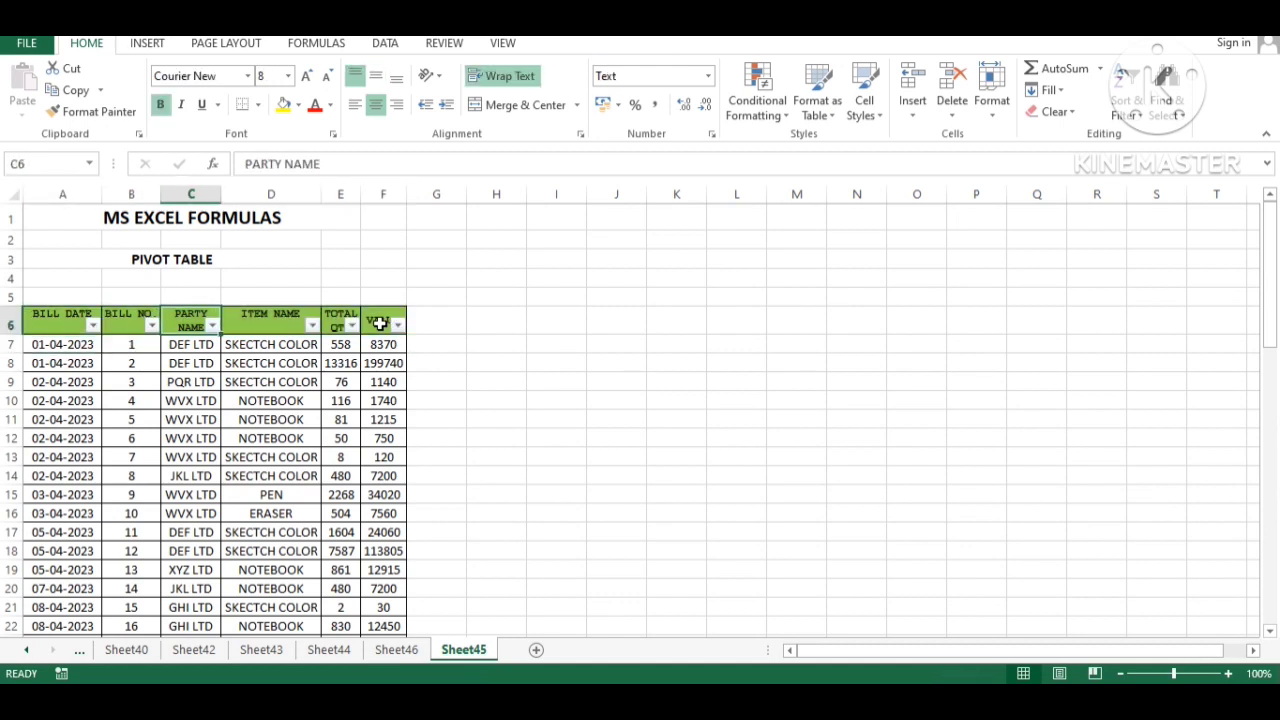
- Filter PARTY NAME to DEF LTD only and select its TOTAL QTY values to see the sum
{"action": "key", "text": "alt+Down"}
{"action": "key", "text": "Tab"}
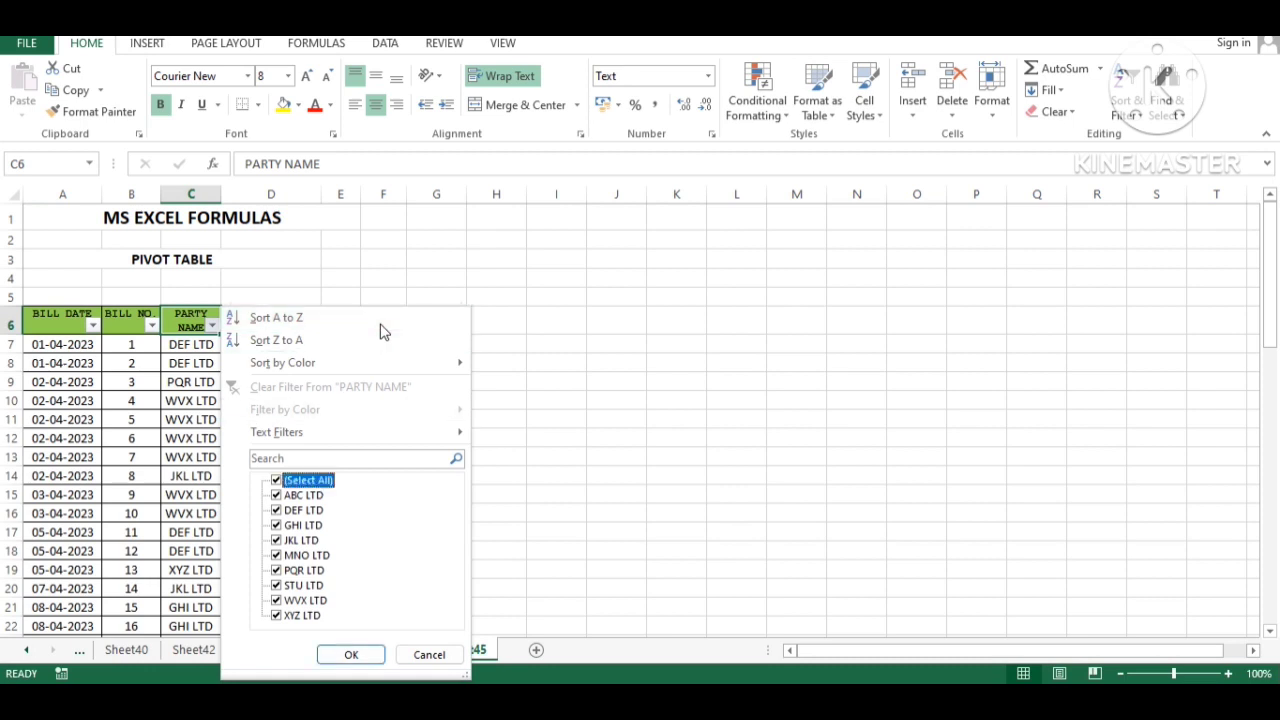
{"action": "key", "text": "space"}
{"action": "key", "text": "Down"}
{"action": "key", "text": "Down"}
{"action": "key", "text": "space"}
{"action": "key", "text": "Return"}
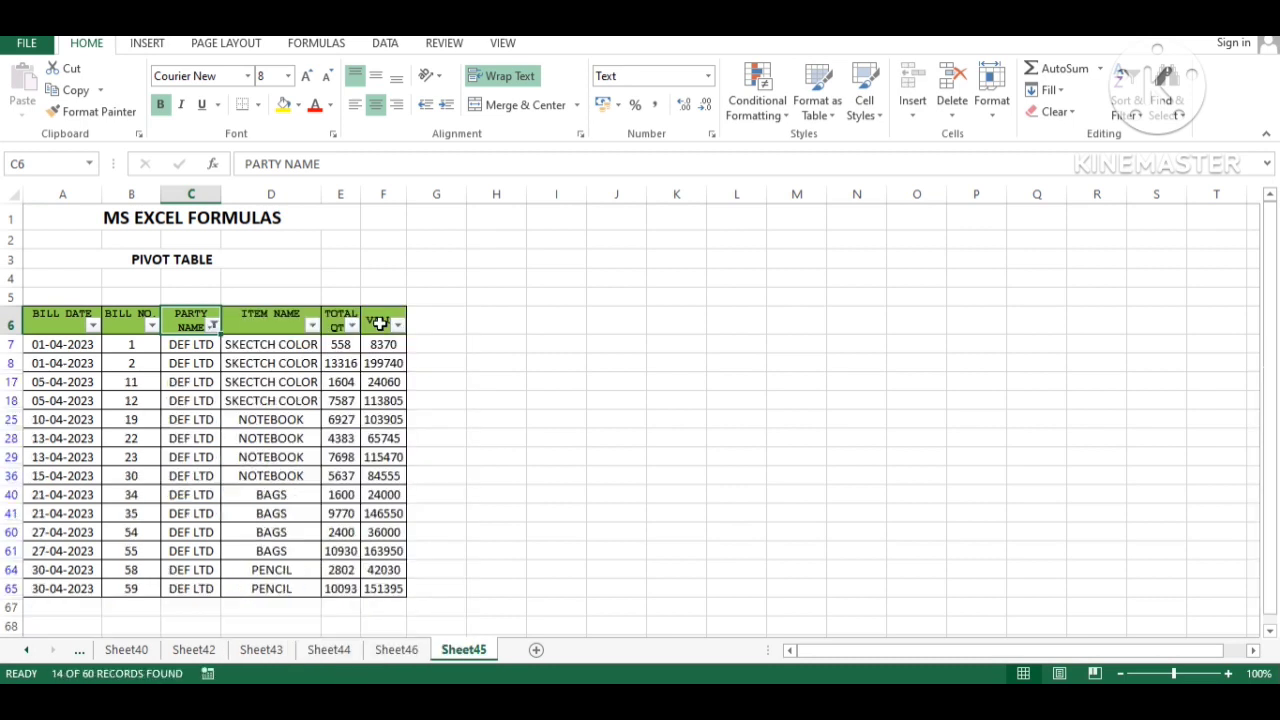
{"action": "key", "text": "Down"}
{"action": "key", "text": "Right"}
{"action": "key", "text": "Right"}
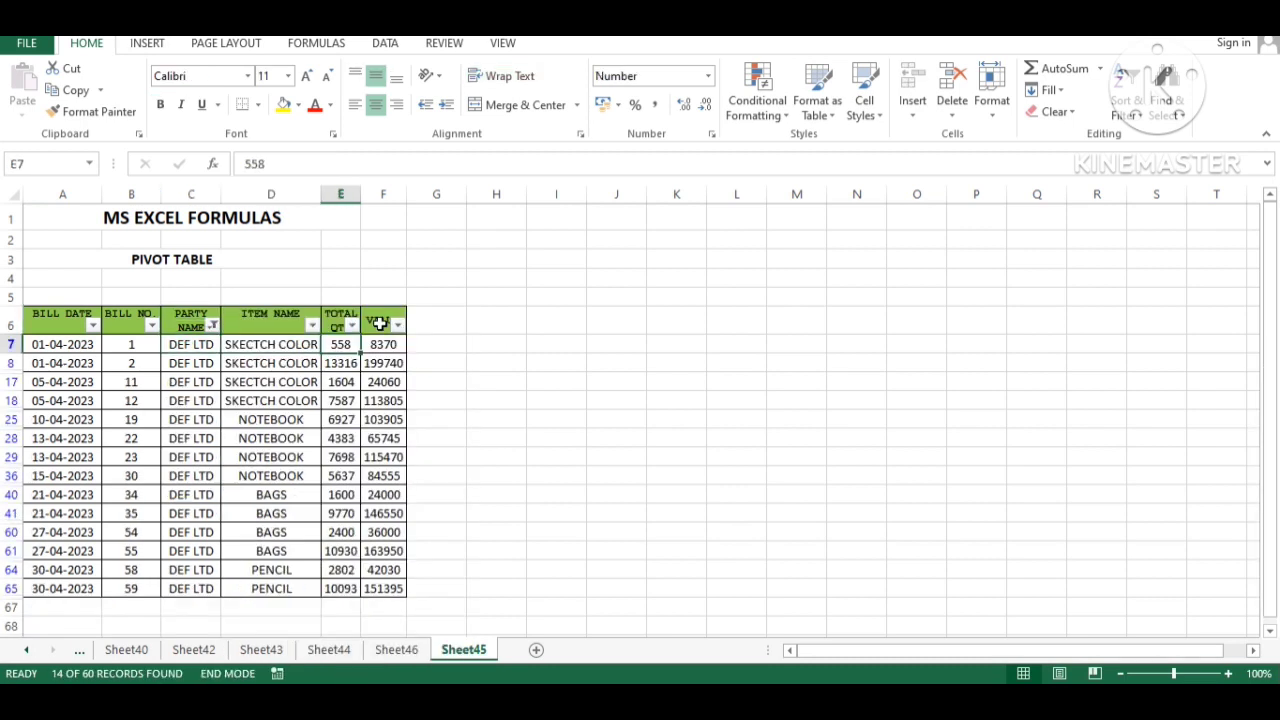
{"action": "key", "text": "ctrl+shift+Down"}
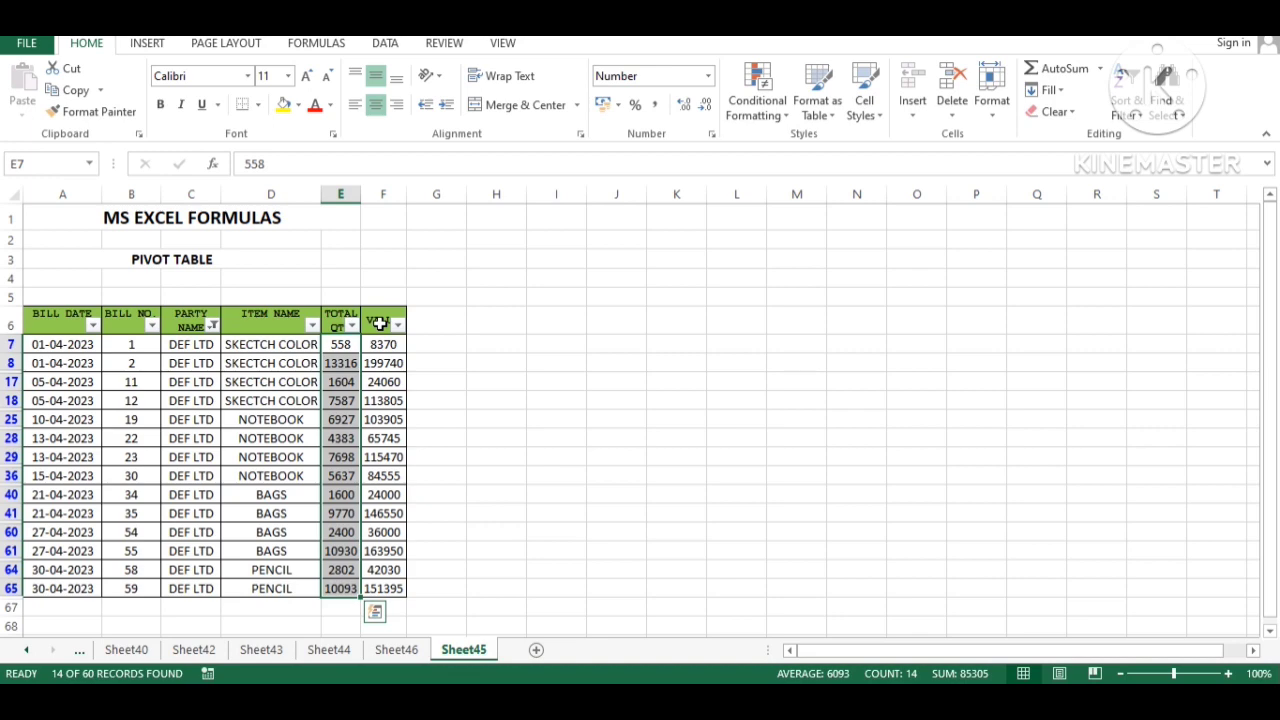
- Confirm the pivot's DEF LTD quantity of 85305, then remove the filter on Sheet45
{"action": "key", "text": "ctrl+Page_Up"}
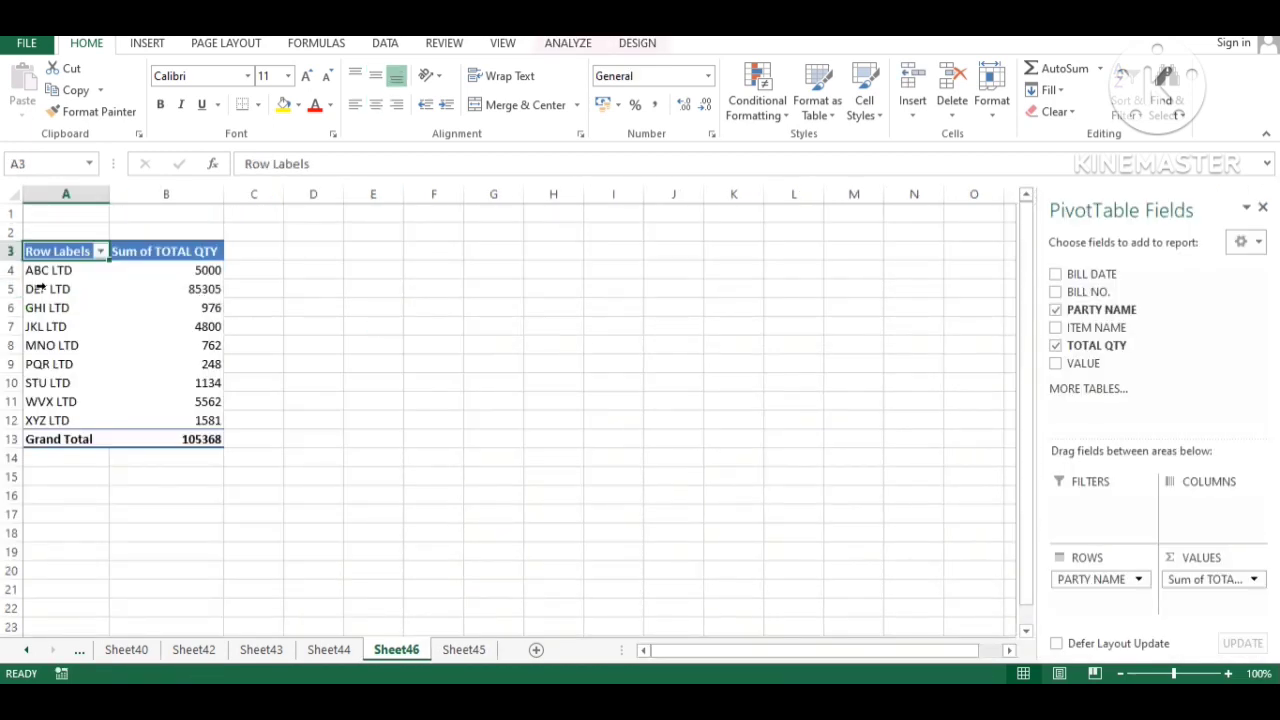
{"action": "left_click_drag", "start_coordinate": [40, 288], "coordinate": [157, 289]}
{"action": "left_click", "coordinate": [200, 289]}
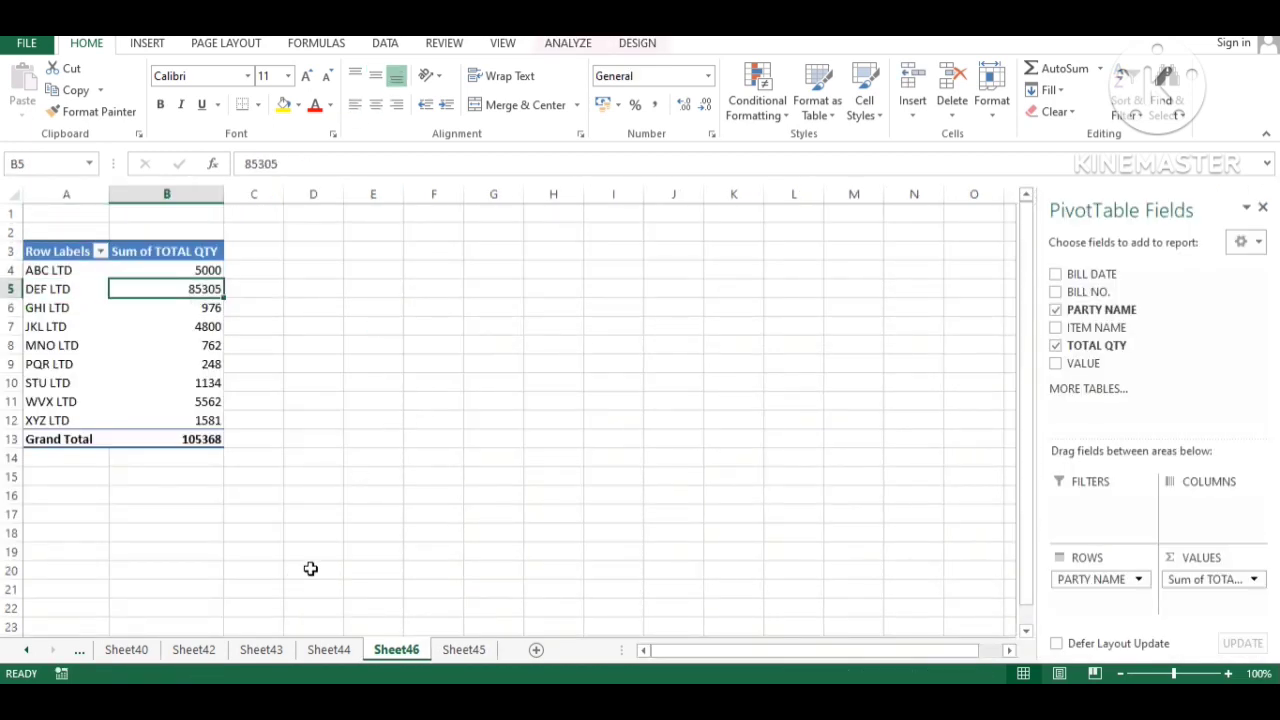
{"action": "left_click", "coordinate": [437, 650]}
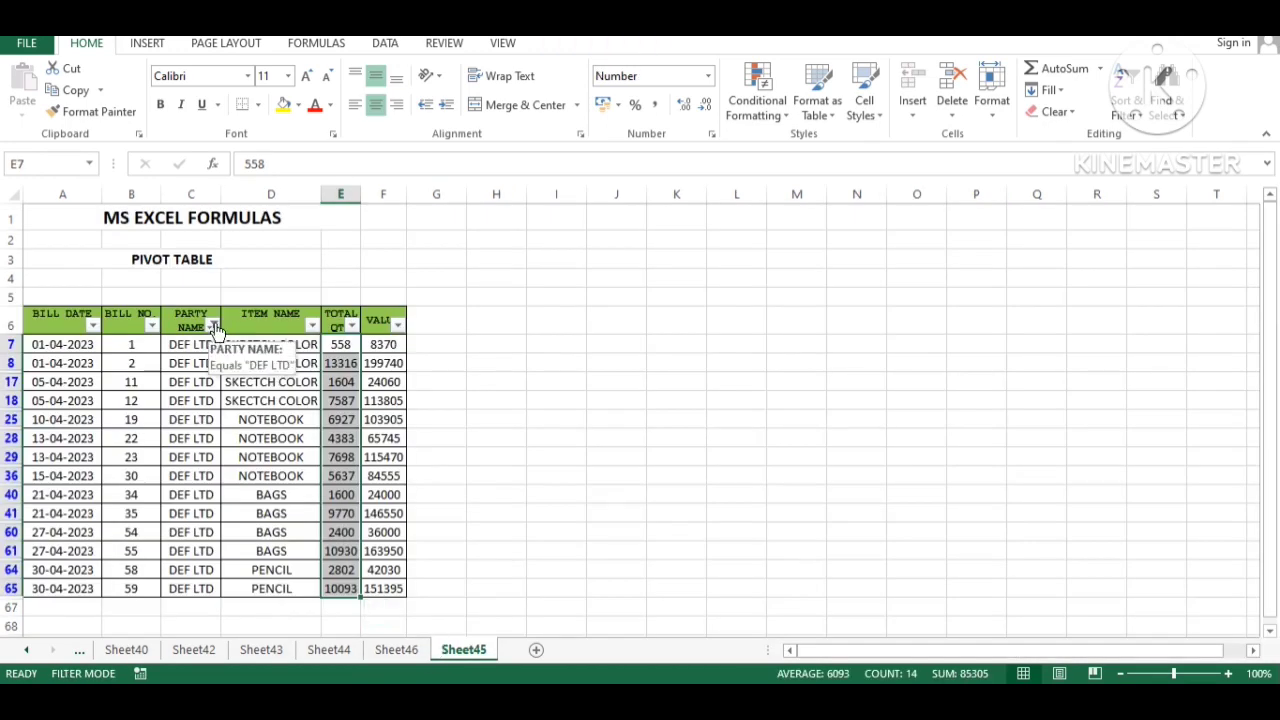
{"action": "key", "text": "ctrl+shift+l"}
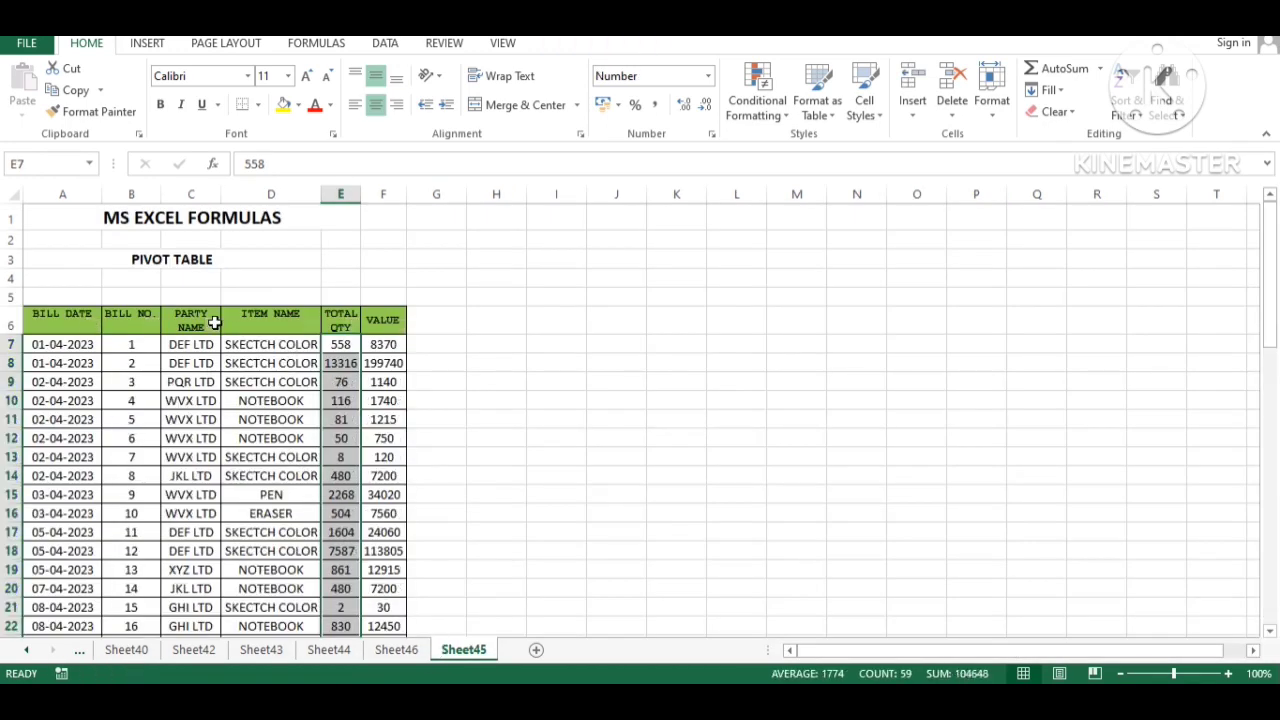
{"action": "left_click", "coordinate": [293, 362]}
- Add summed VALUE to the pivot and check totals: DEF LTD 1279575, grand total 1580520
{"action": "left_click", "coordinate": [394, 650]}
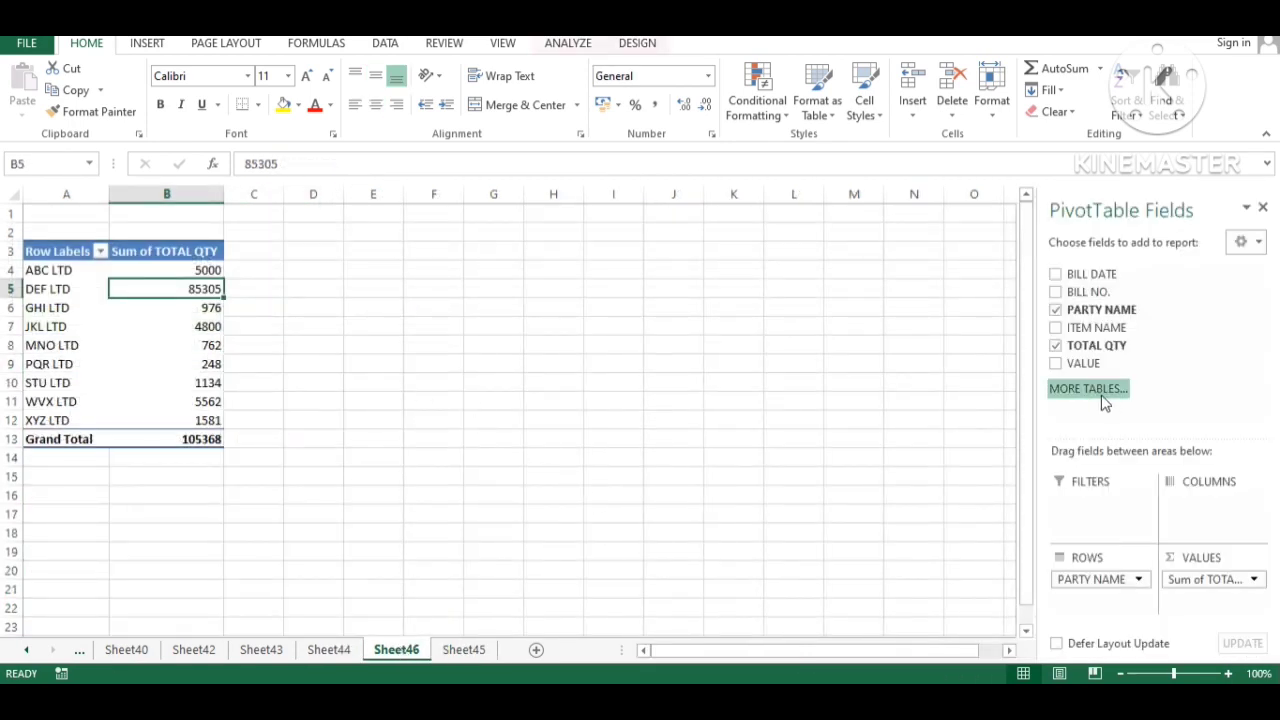
{"action": "left_click", "coordinate": [1057, 364]}
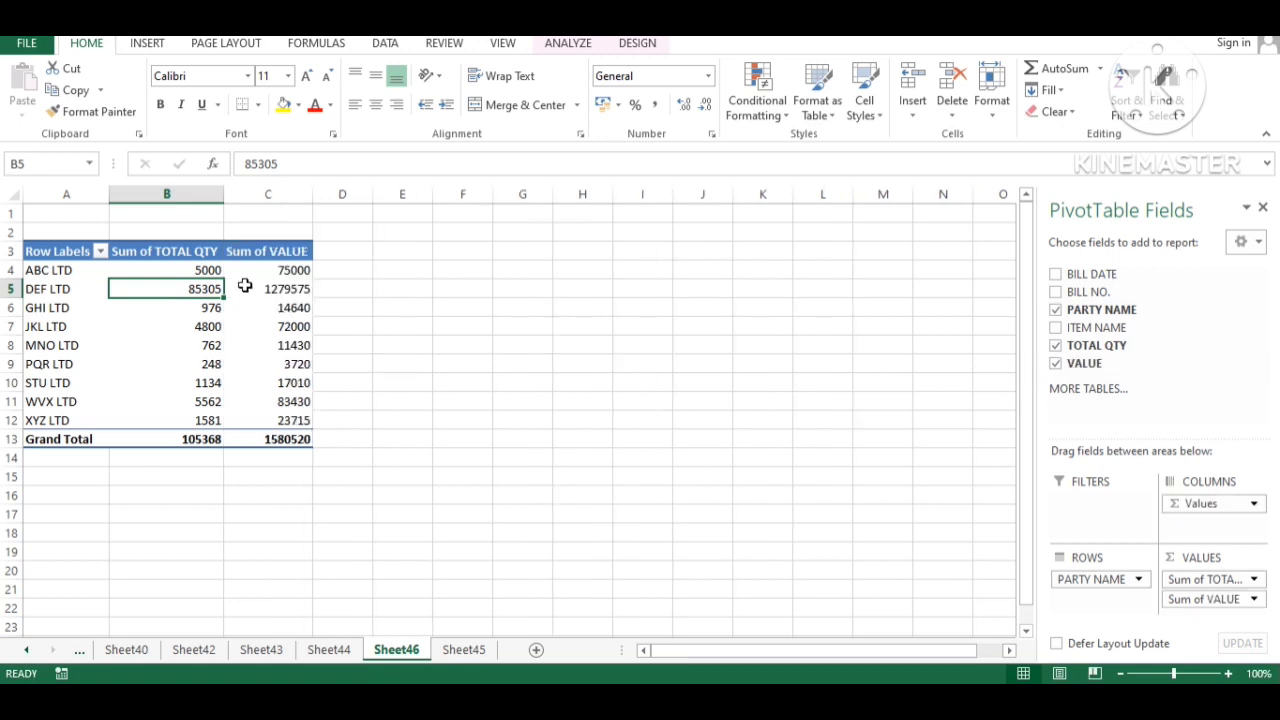
{"action": "left_click", "coordinate": [292, 270]}
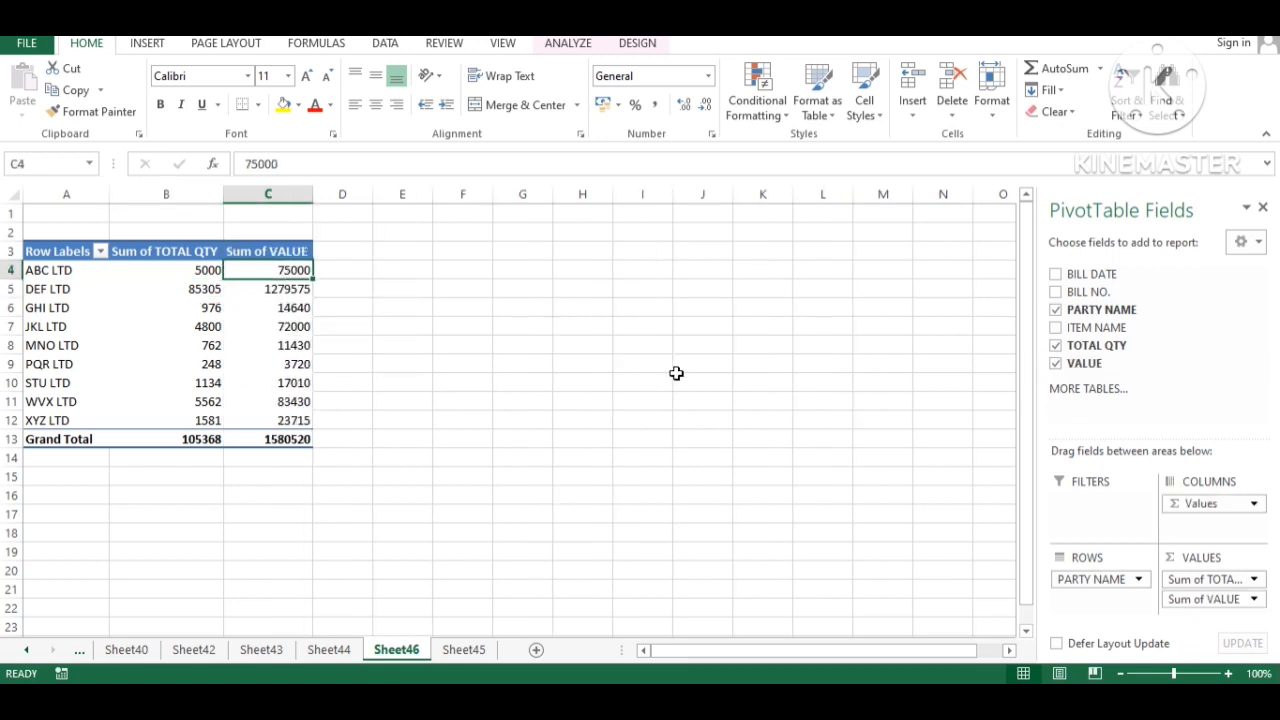
{"action": "left_click", "coordinate": [193, 443]}
{"action": "left_click", "coordinate": [291, 441]}
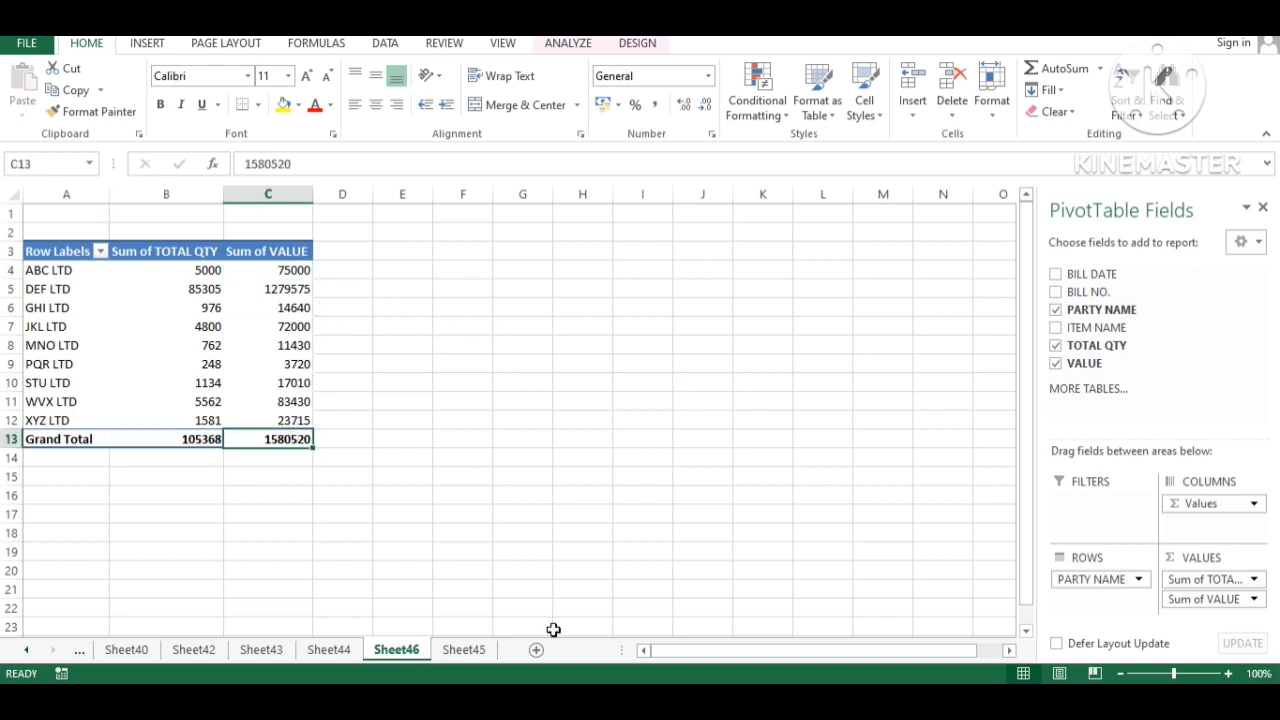
{"action": "left_click", "coordinate": [466, 651]}
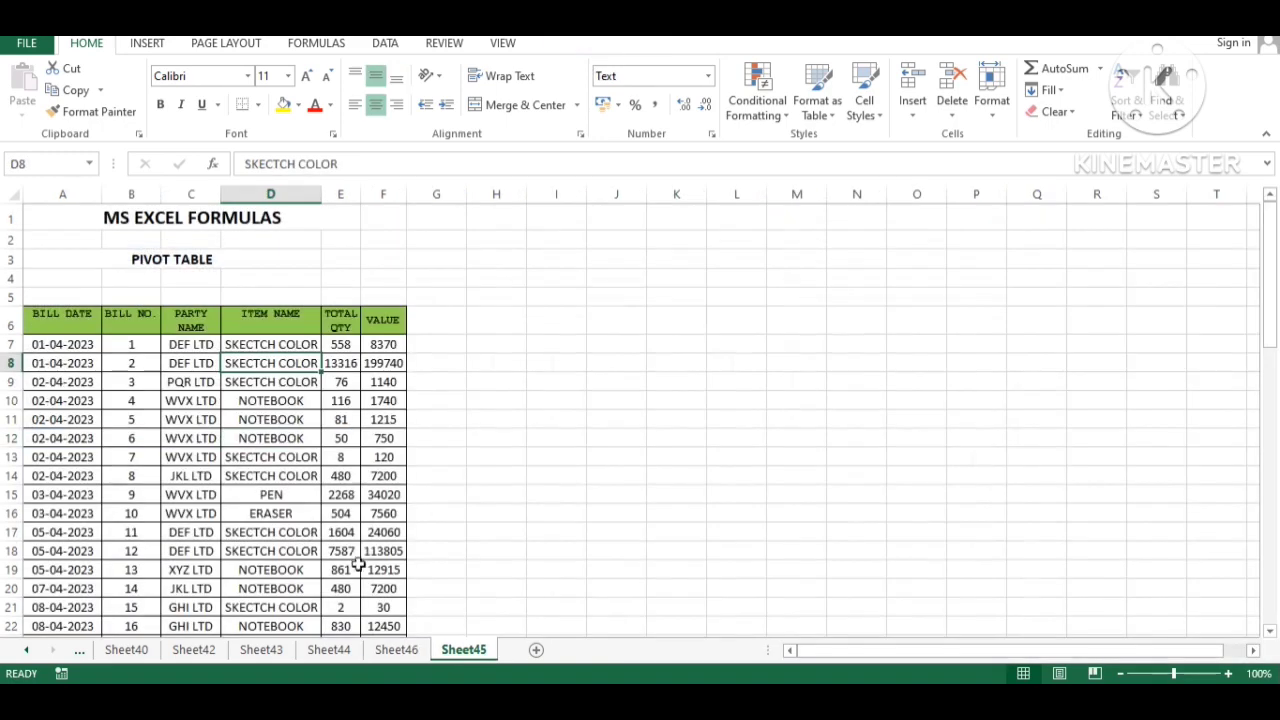
- AutoSum TOTAL QTY into E67 (105368) and make it bold
{"action": "left_click", "coordinate": [345, 530]}
{"action": "key", "text": "ctrl+Down"}
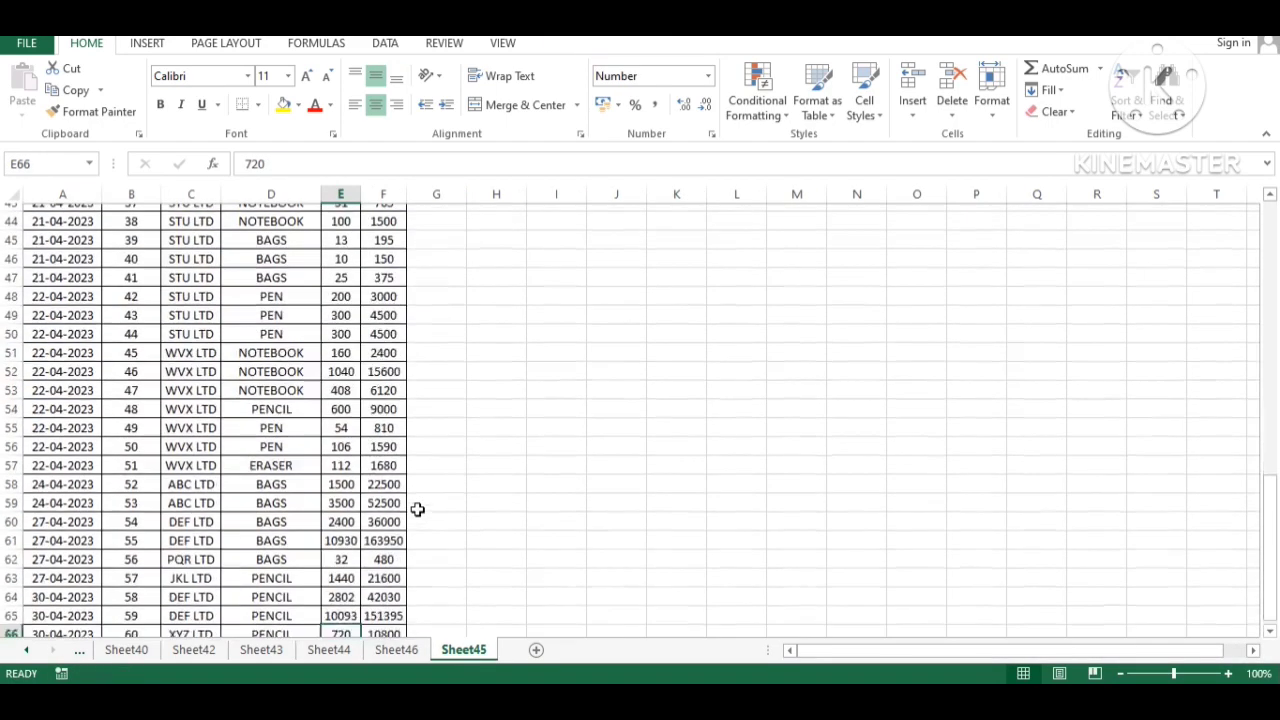
{"action": "key", "text": "Down"}
{"action": "key", "text": "Down"}
{"action": "key", "text": "Up"}
{"action": "key", "text": "alt+equal"}
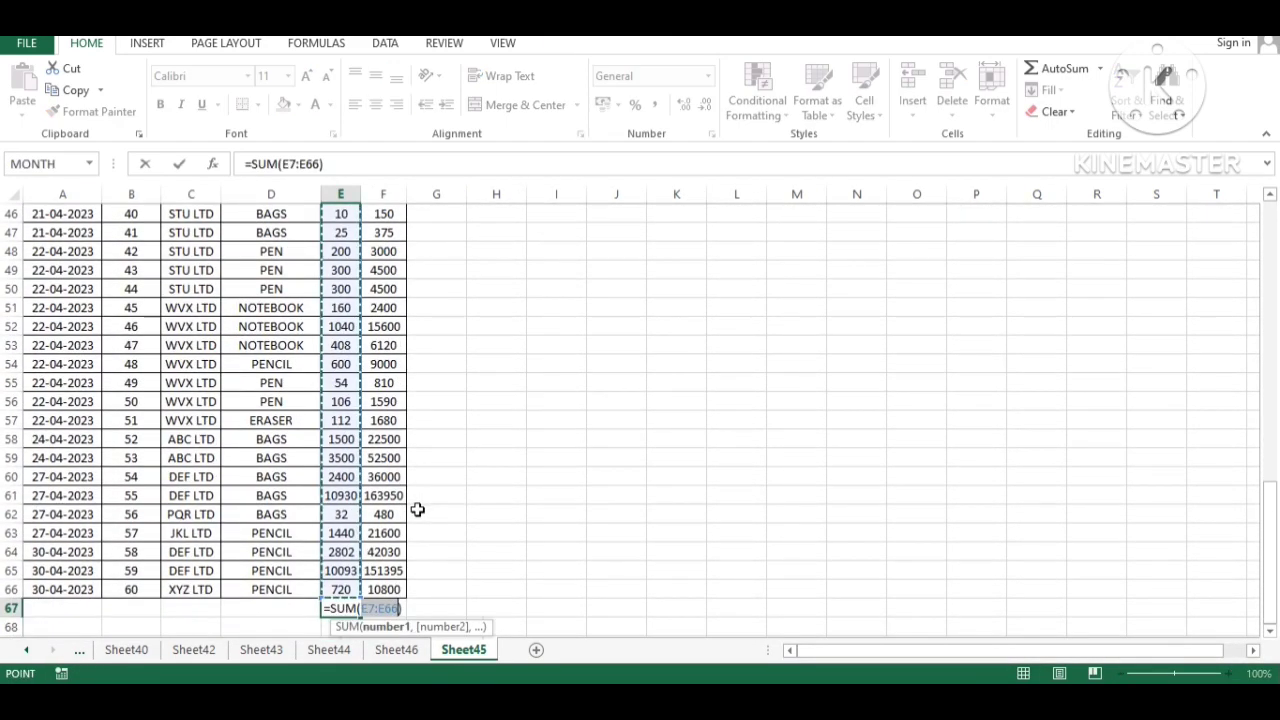
{"action": "key", "text": "Return"}
{"action": "key", "text": "Up"}
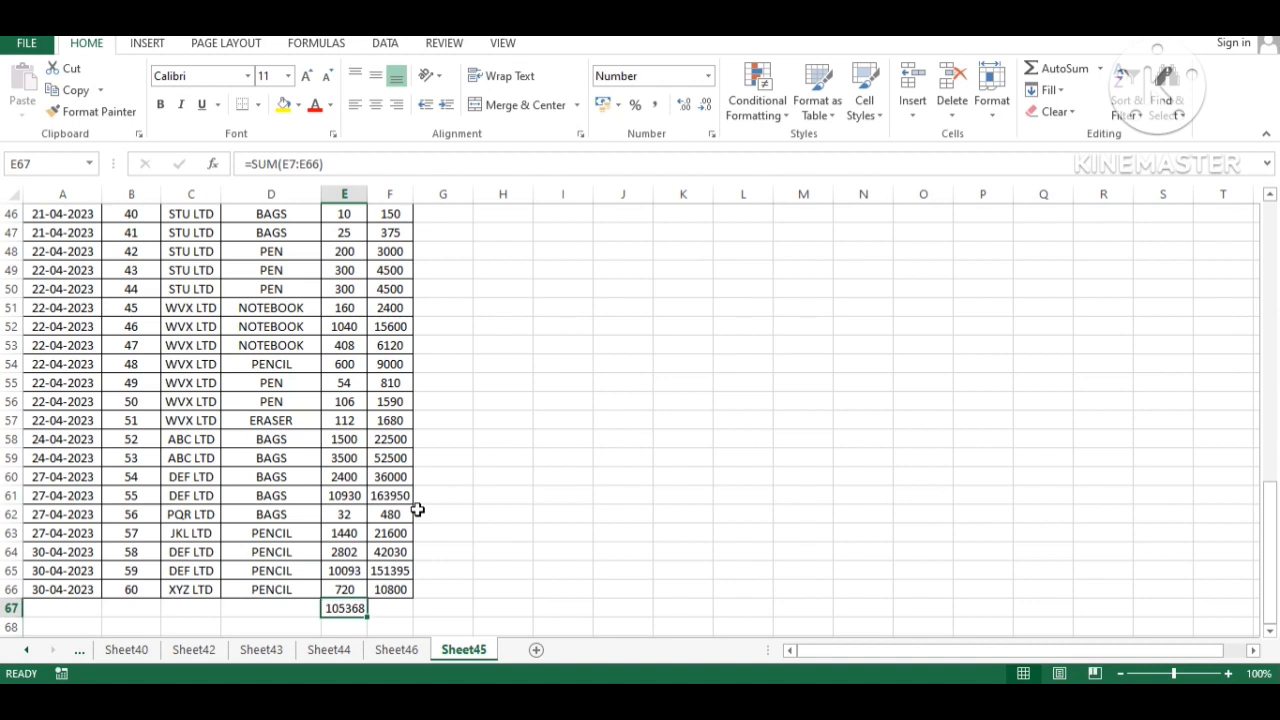
{"action": "key", "text": "ctrl+b"}
- Copy the sum to F67 for VALUE (1580520), AutoFit column F, and return to Sheet46
{"action": "key", "text": "ctrl+c"}
{"action": "key", "text": "Right"}
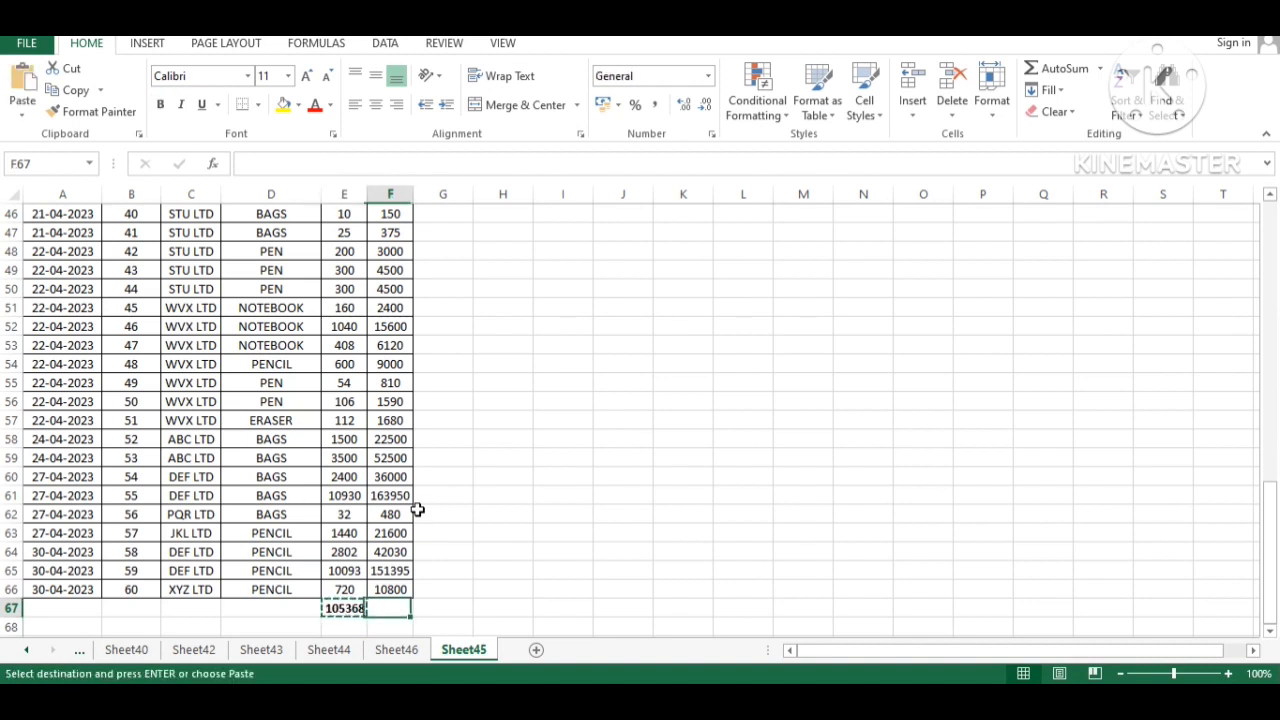
{"action": "key", "text": "Return"}
{"action": "key", "text": "alt+h"}
{"action": "key", "text": "o"}
{"action": "key", "text": "i"}
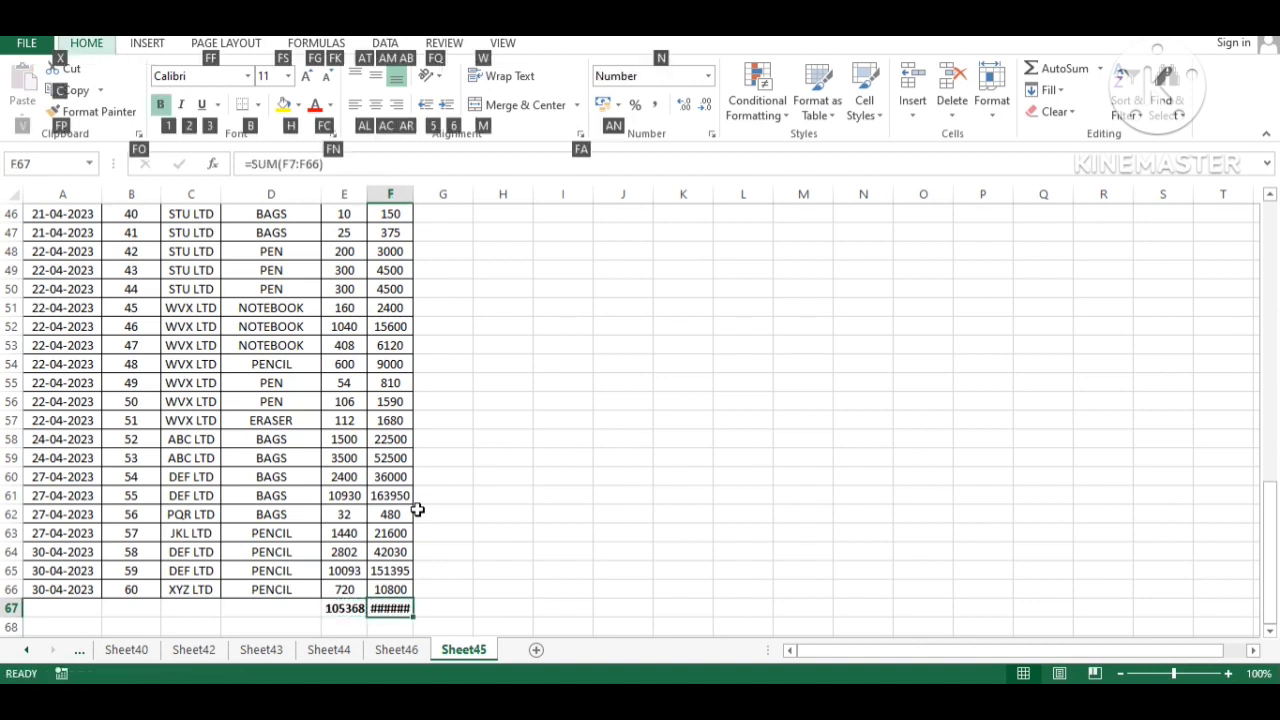
{"action": "key", "text": "Left"}
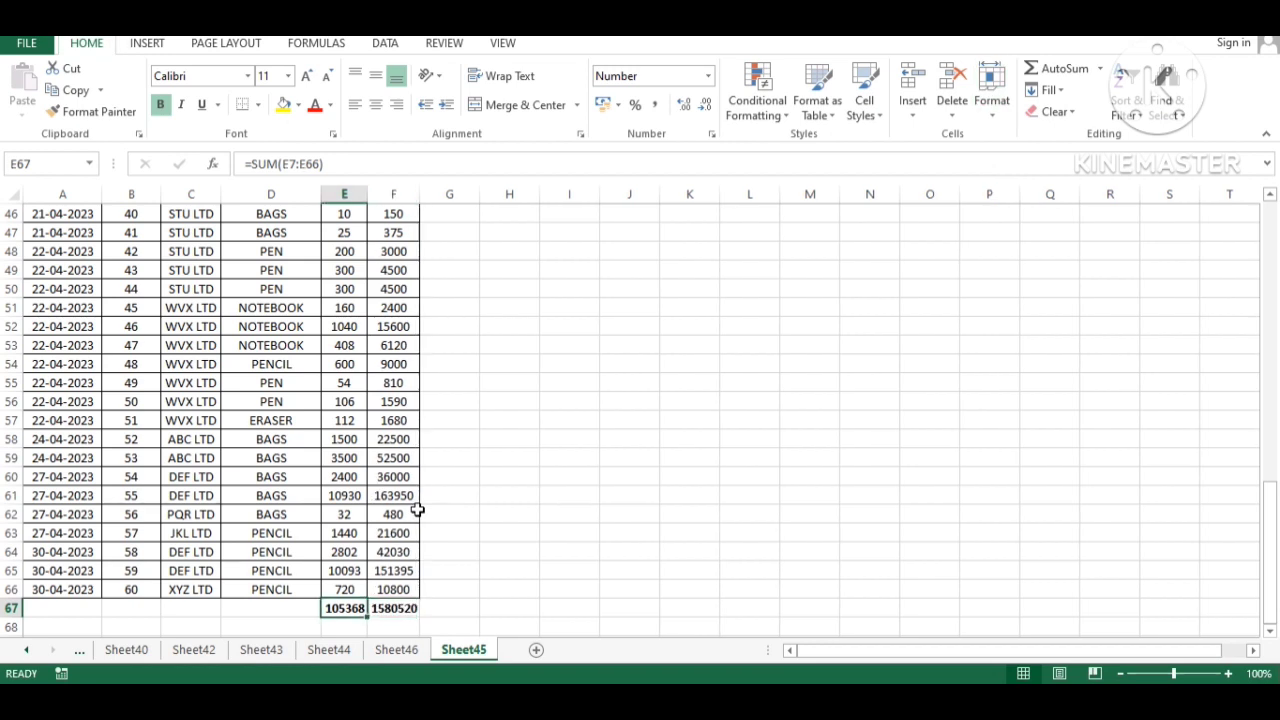
{"action": "key", "text": "shift+Right"}
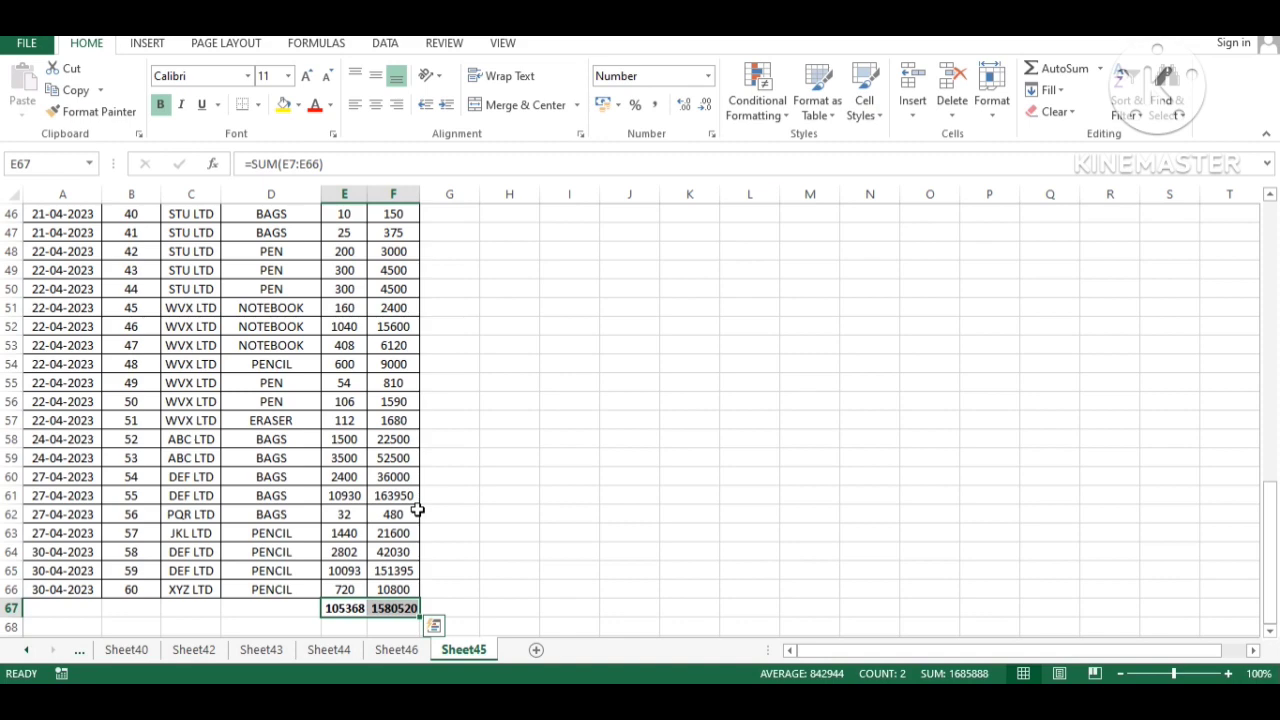
{"action": "key", "text": "ctrl+Page_Up"}
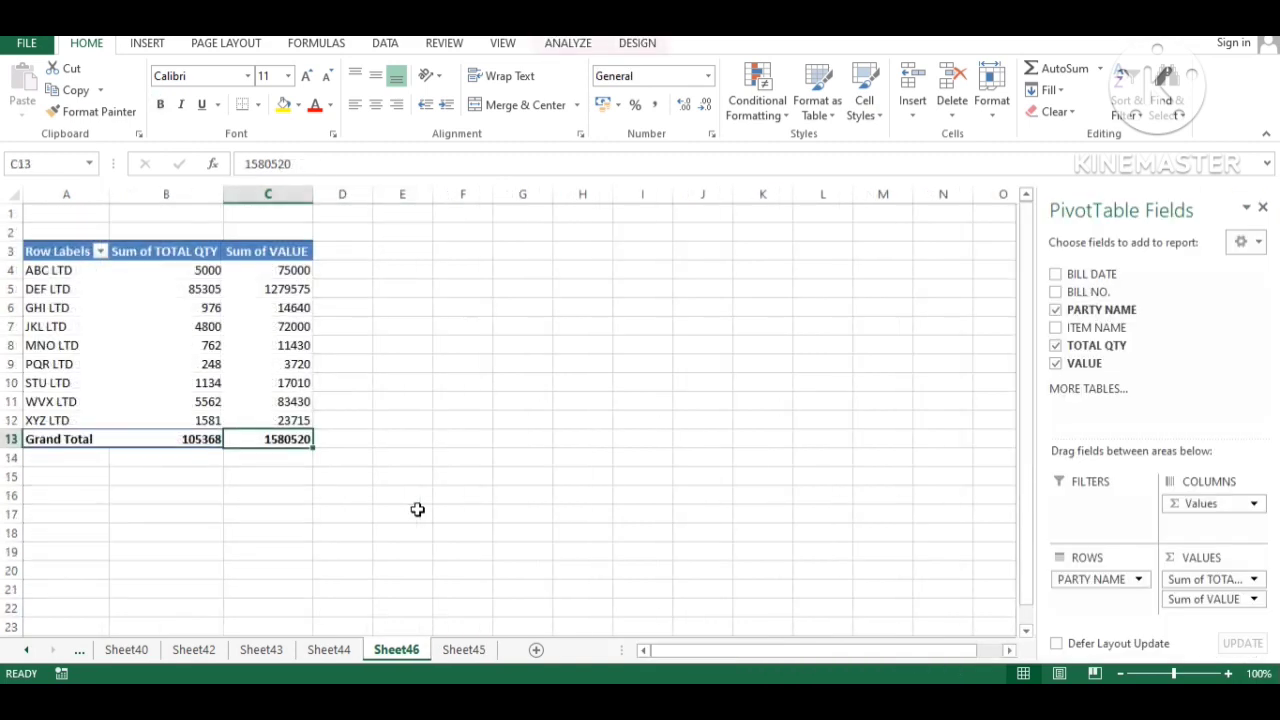
- Add ITEM NAME under each party, e.g. DEF LTD's BAGS at 24700 and 370500
{"action": "key", "text": "Left"}
{"action": "key", "text": "Right"}
{"action": "left_click", "coordinate": [1055, 328]}
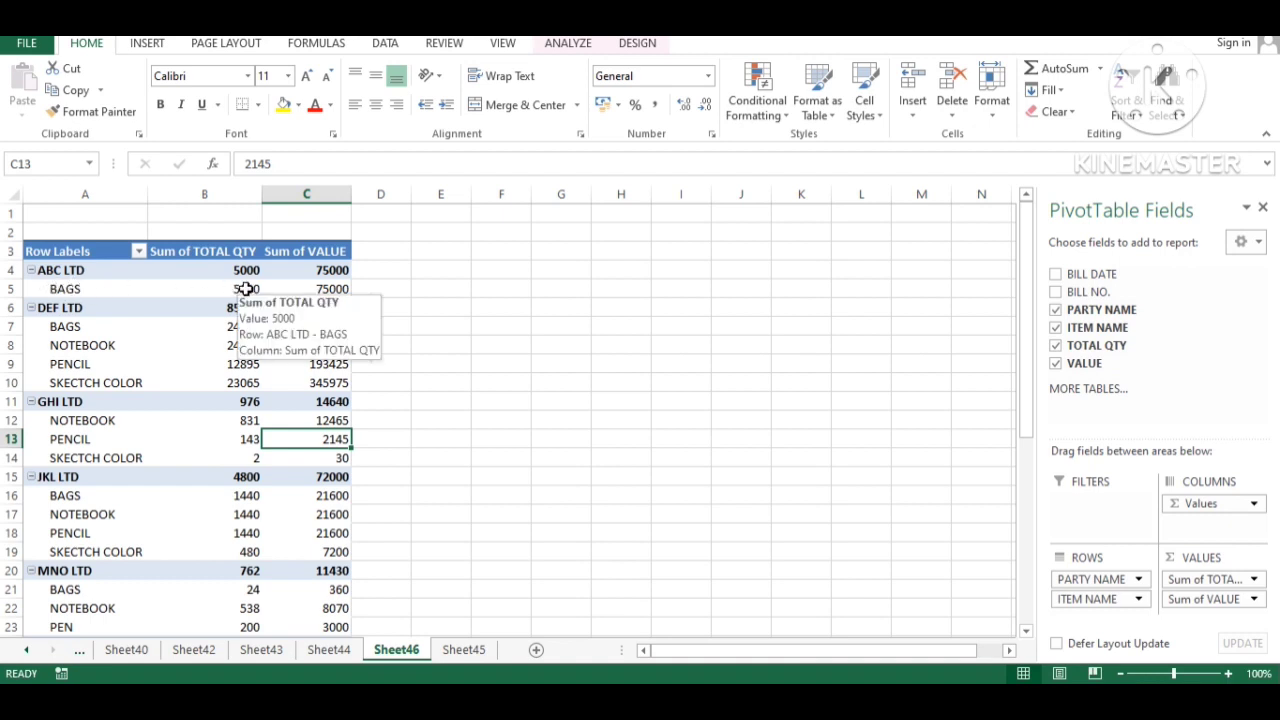
{"action": "mouse_move", "coordinate": [345, 290]}
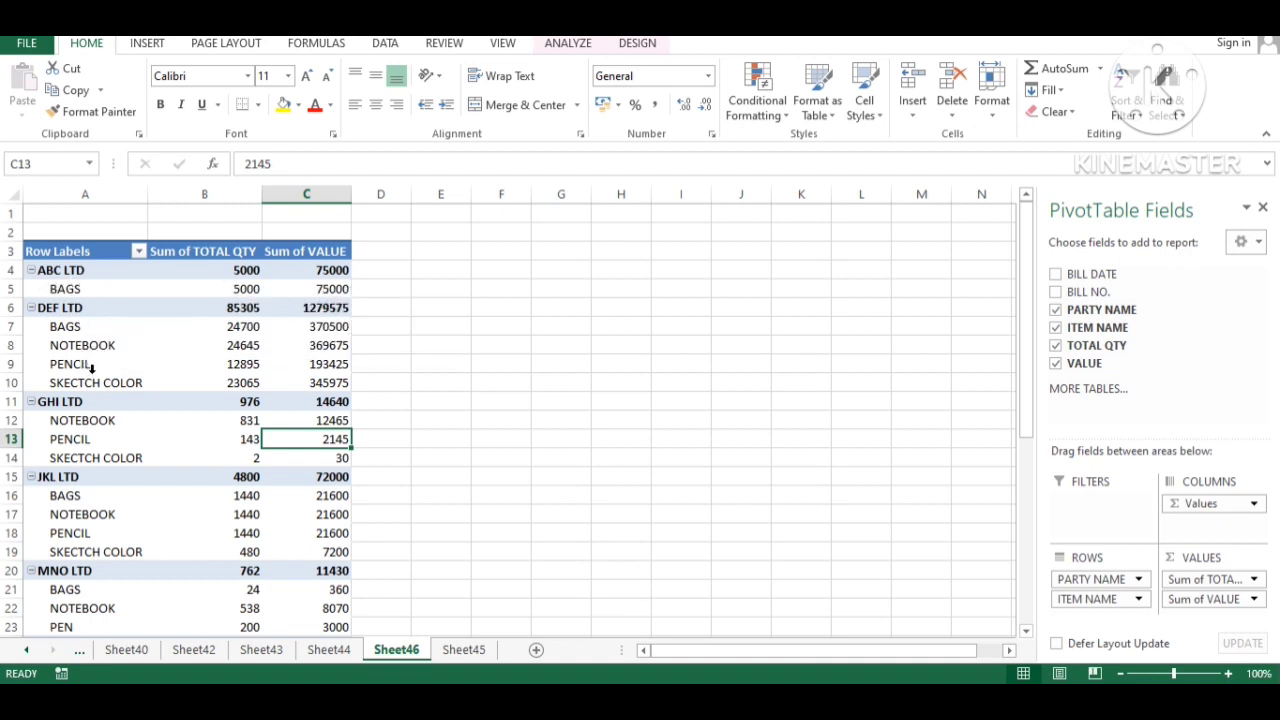
{"action": "scroll", "coordinate": [110, 360], "scroll_direction": "down", "scroll_amount": 3}
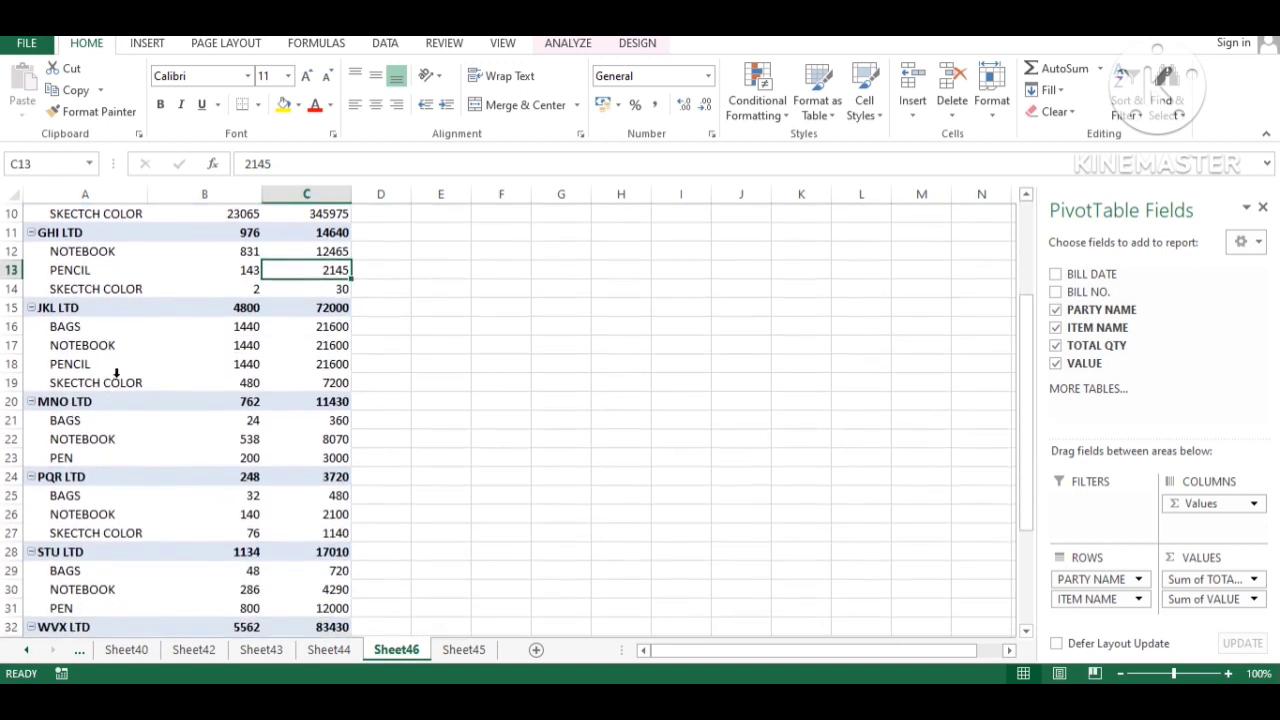
{"action": "scroll", "coordinate": [300, 336], "scroll_direction": "down", "scroll_amount": 3}
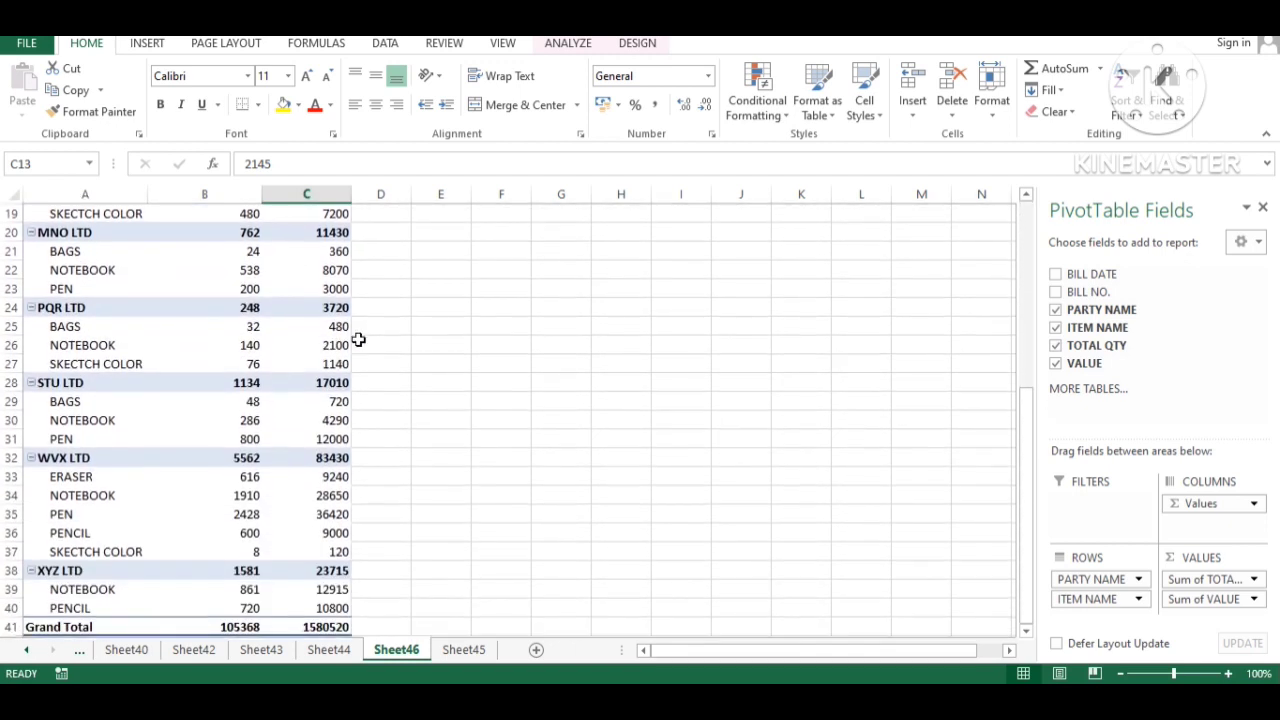
{"action": "scroll", "coordinate": [350, 345], "scroll_direction": "down", "scroll_amount": 2}
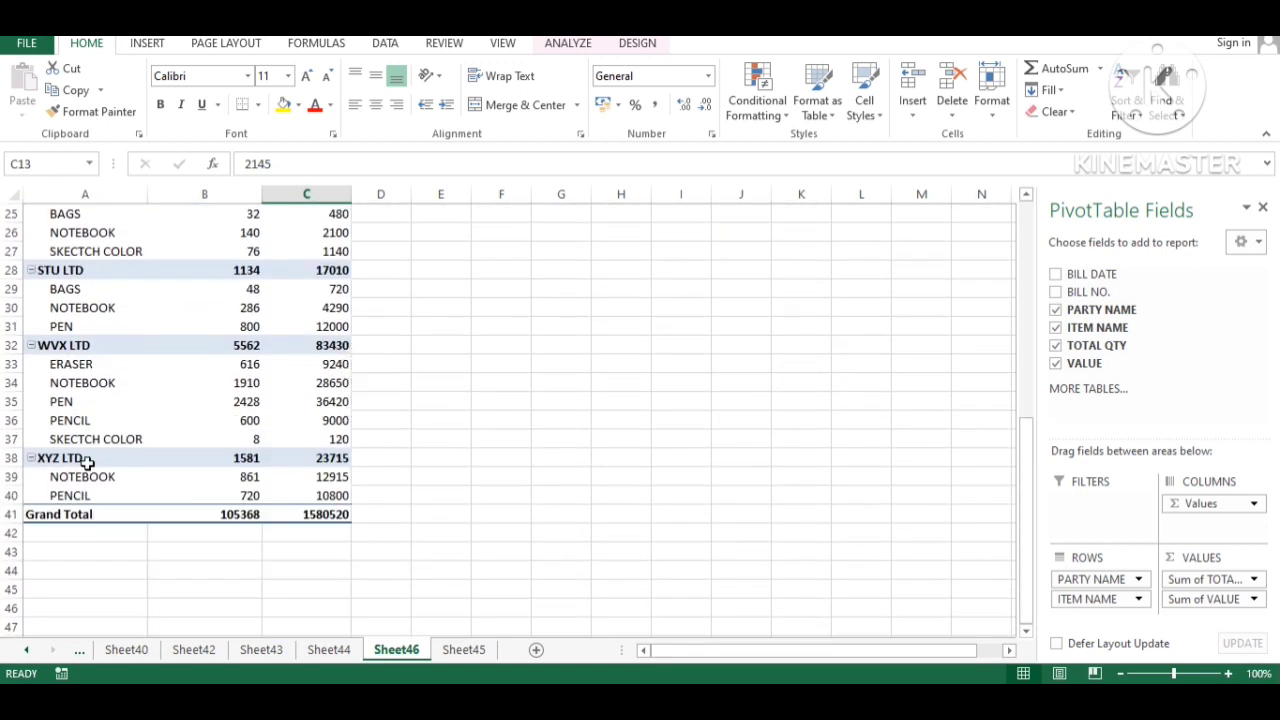
{"action": "left_click", "coordinate": [240, 457]}
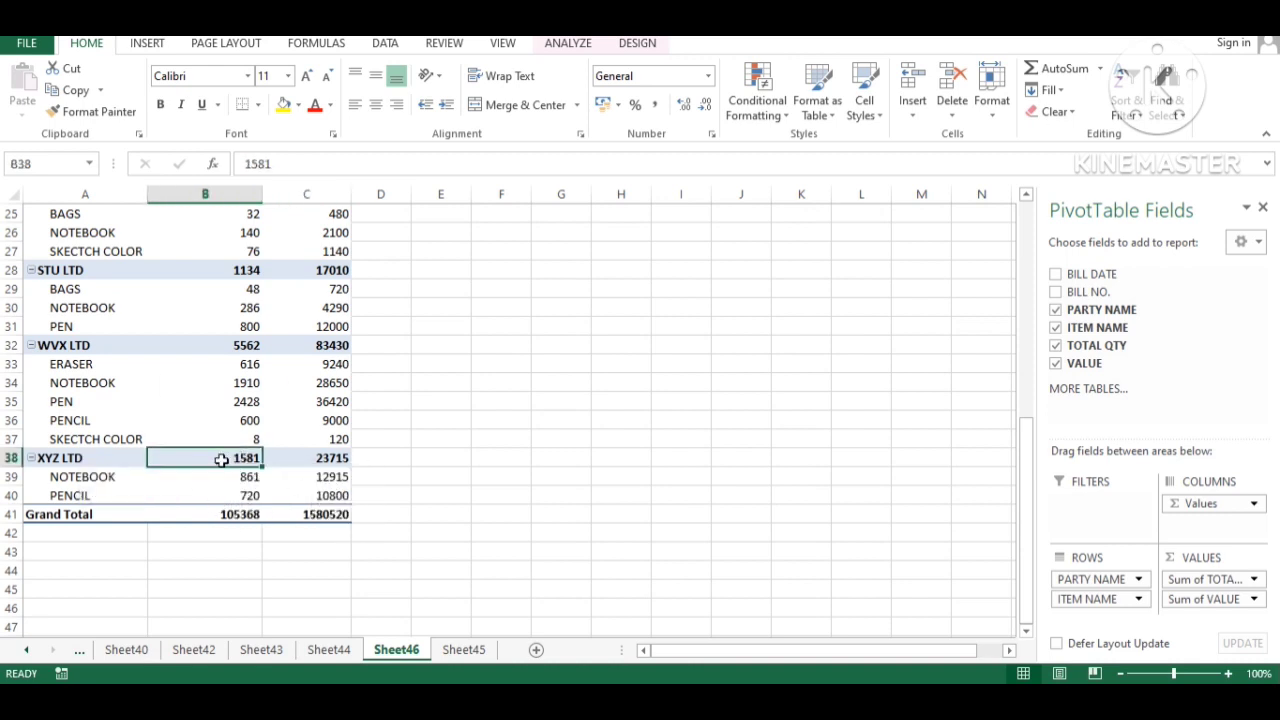
{"action": "scroll", "coordinate": [263, 443], "scroll_direction": "up", "scroll_amount": 5}
{"action": "scroll", "coordinate": [263, 443], "scroll_direction": "up", "scroll_amount": 3}
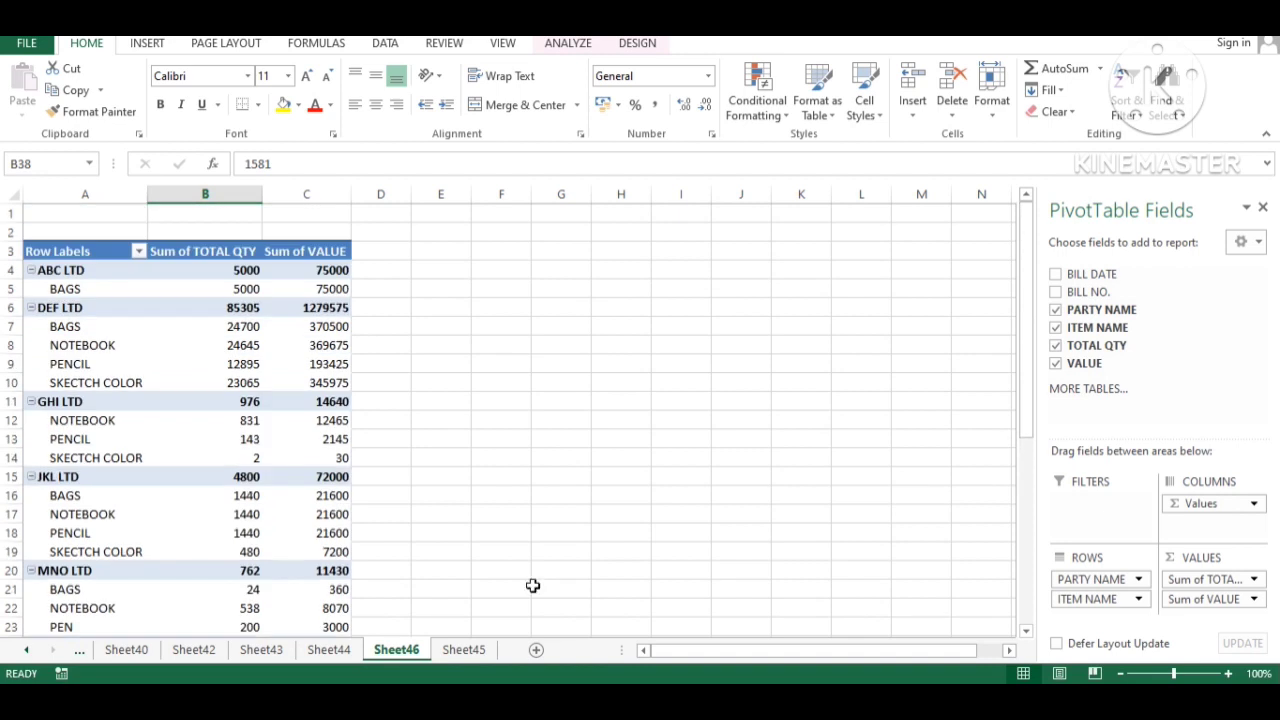
- Remove PARTY NAME so the pivot totals by item alone, e.g. BAGS 31244 and 468660
{"action": "left_click", "coordinate": [1055, 310]}
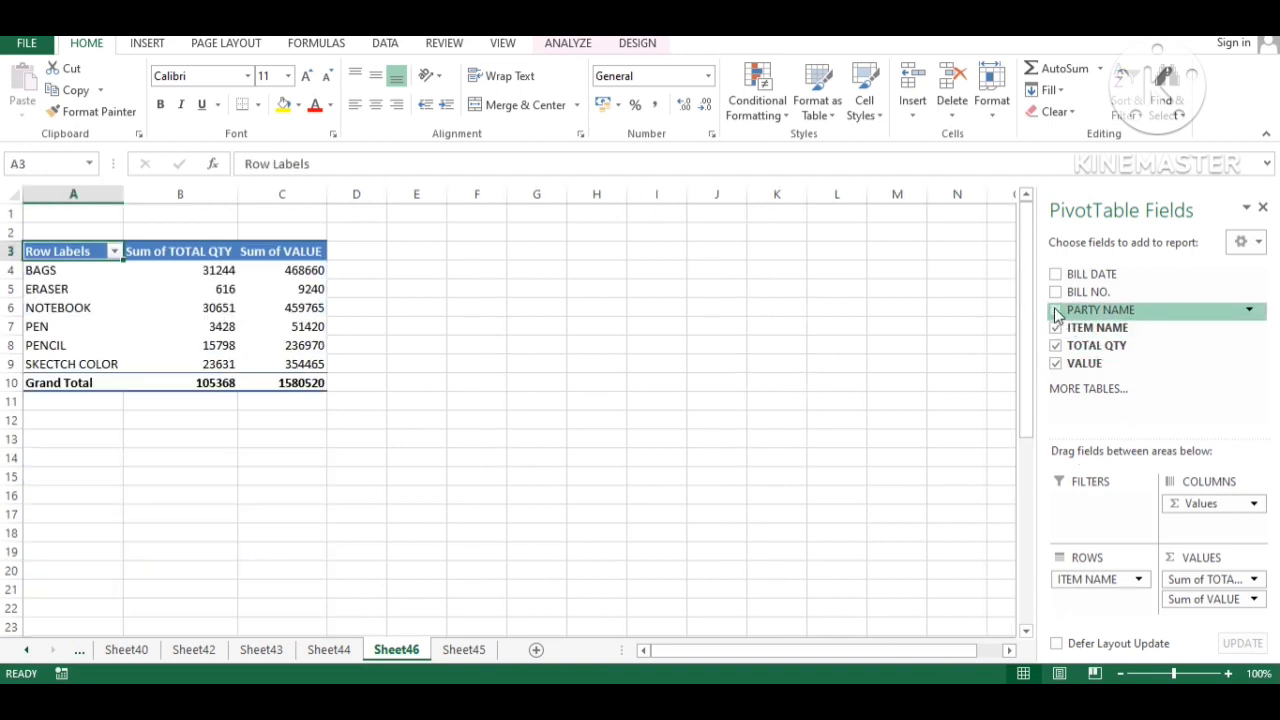
{"action": "left_click", "coordinate": [40, 268]}
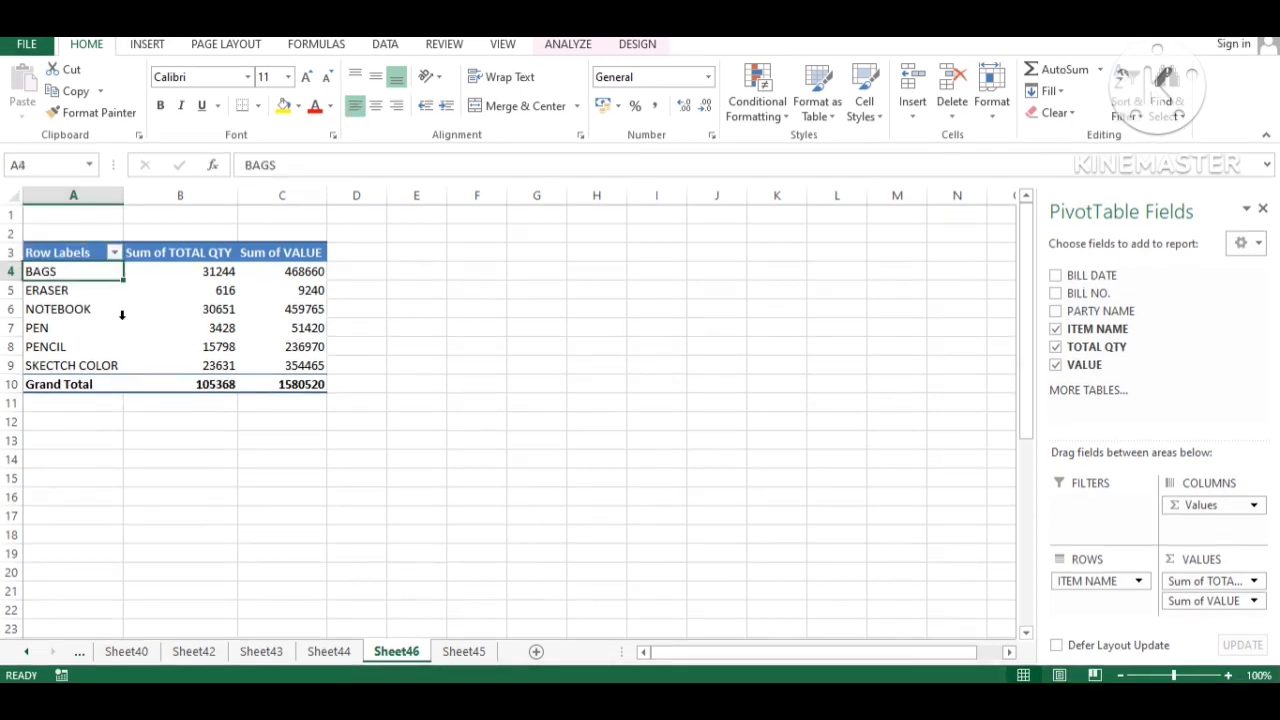
{"action": "key", "text": "Right"}
{"action": "key", "text": "Right"}
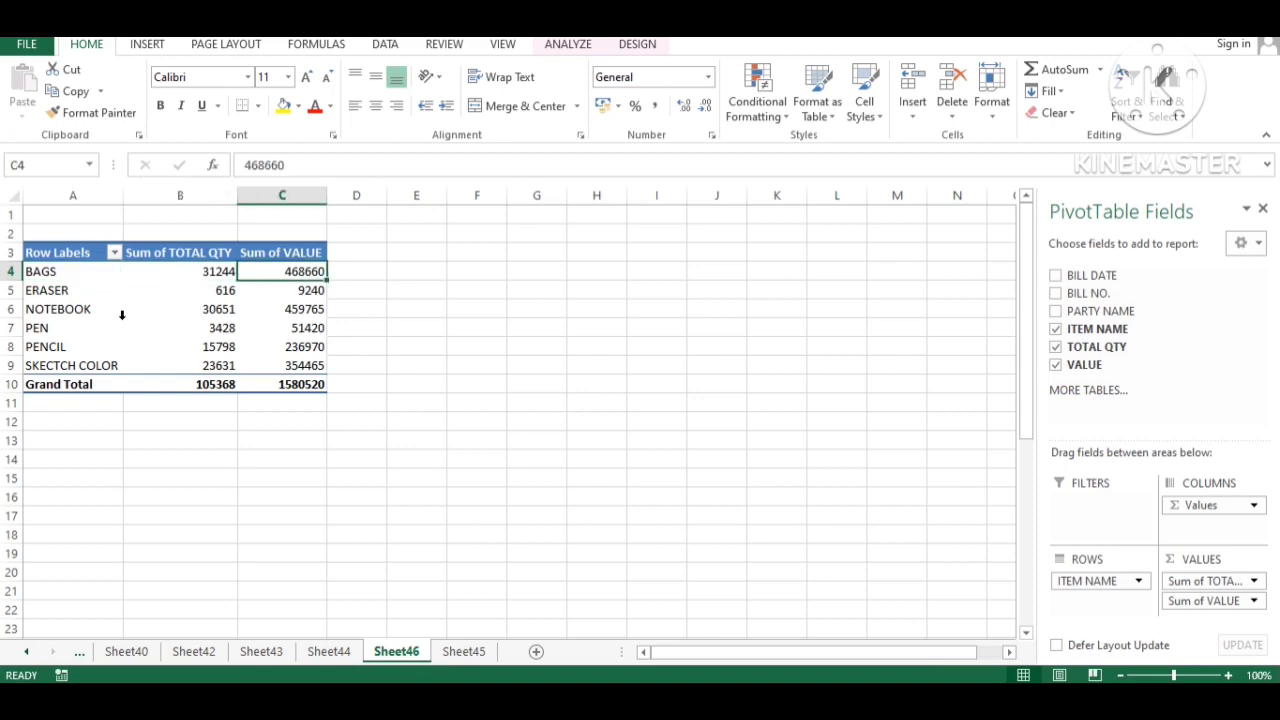
{"action": "key", "text": "Down"}
{"action": "key", "text": "Up"}
- On Sheet45, select the header row A6:F6 and turn on filters
{"action": "key", "text": "Left"}
{"action": "key", "text": "ctrl+Page_Down"}
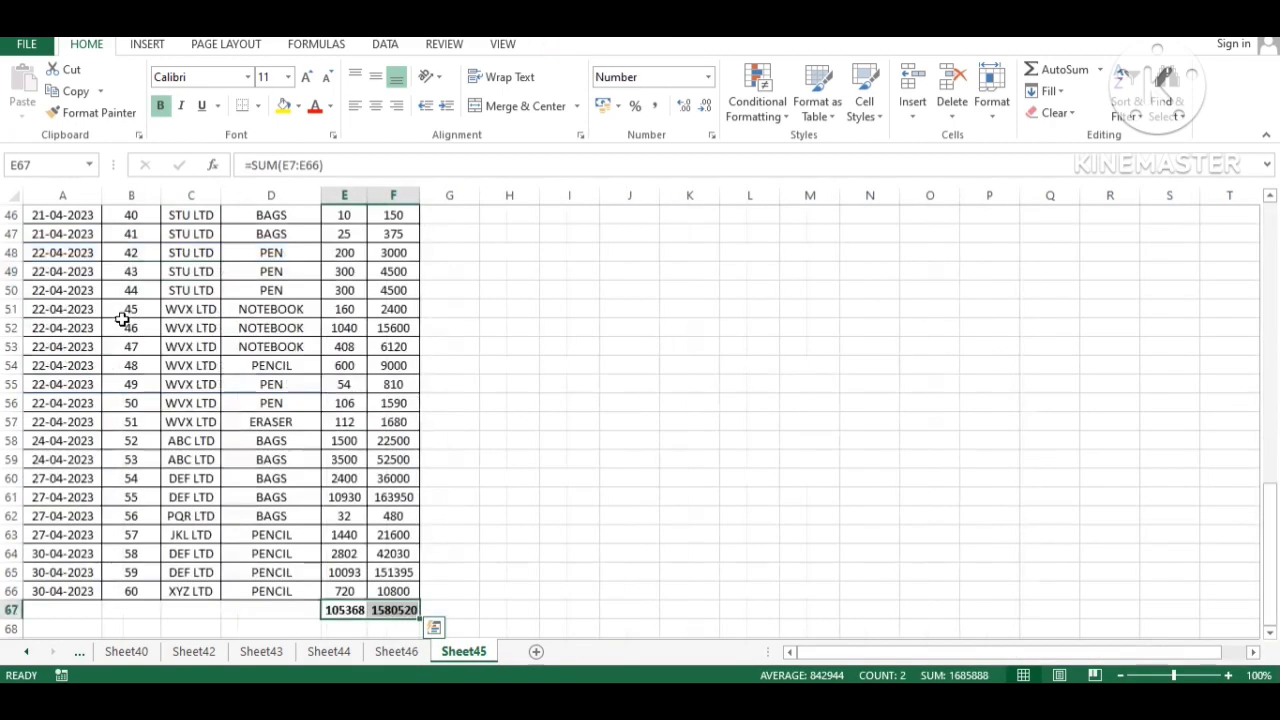
{"action": "key", "text": "Left"}
{"action": "key", "text": "Up"}
{"action": "key", "text": "Up"}
{"action": "key", "text": "ctrl+Up"}
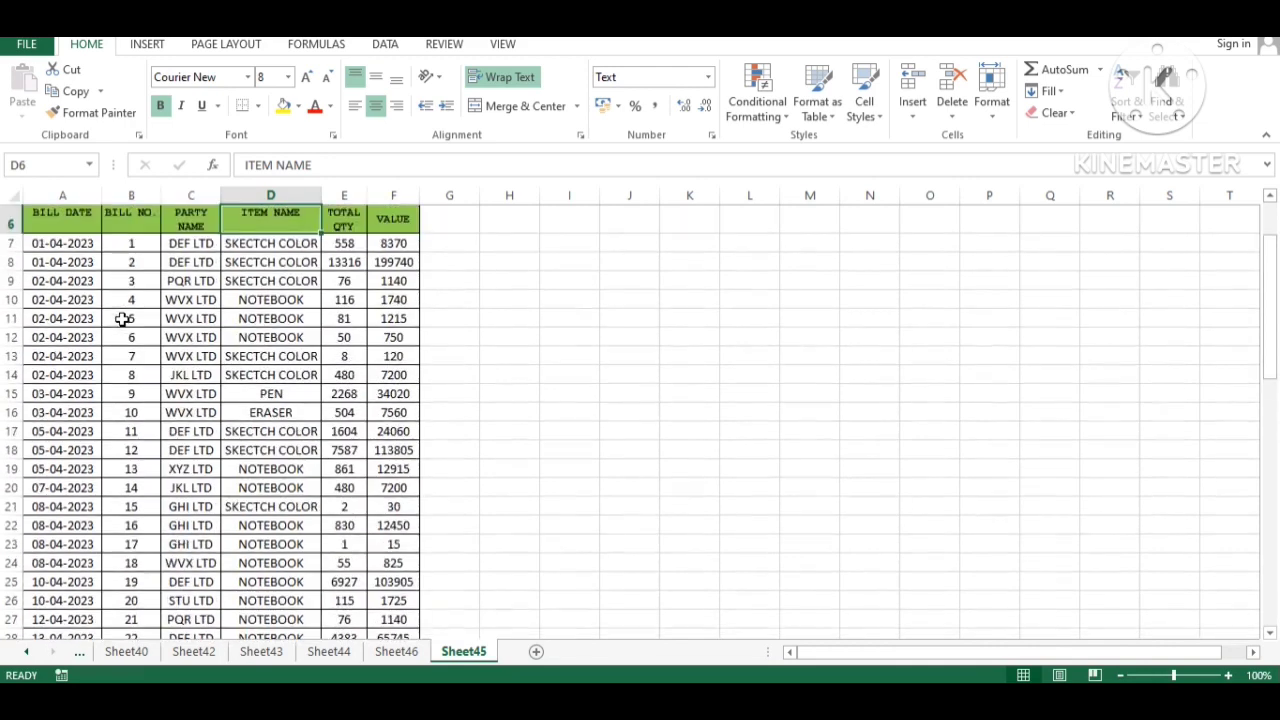
{"action": "key", "text": "Left"}
{"action": "key", "text": "Left"}
{"action": "key", "text": "Left"}
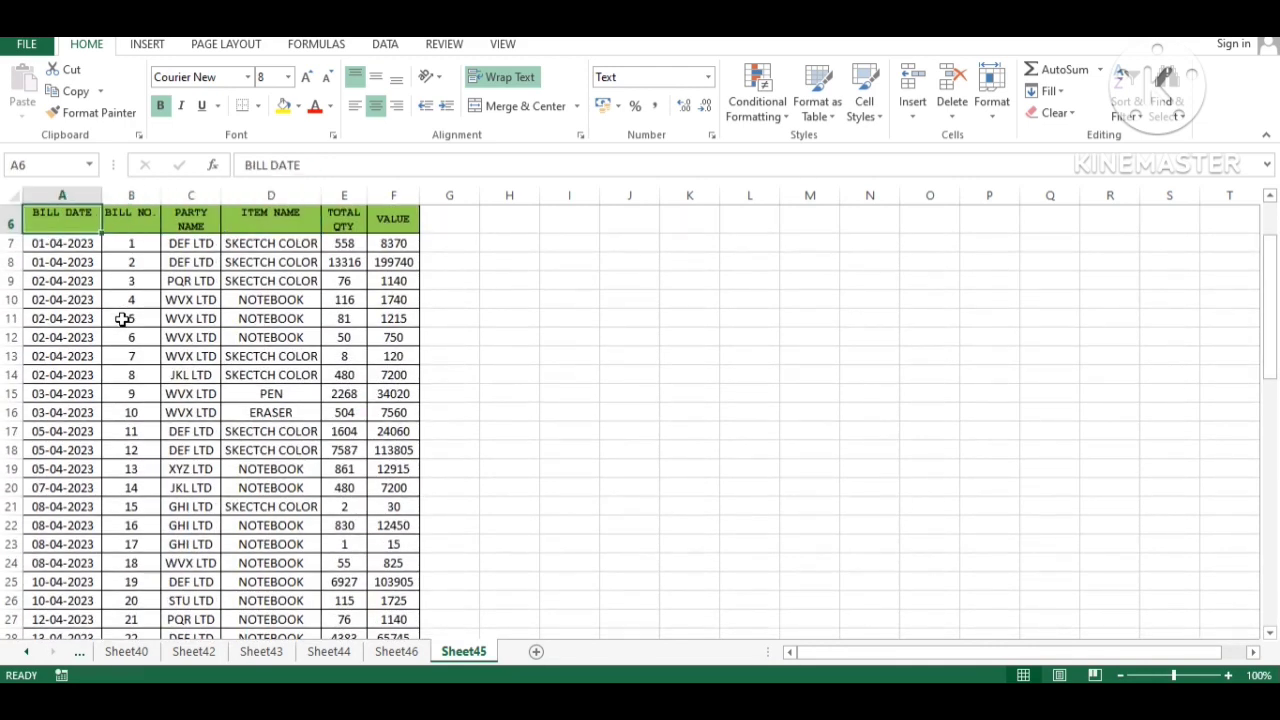
{"action": "key", "text": "shift+Right"}
{"action": "key", "text": "shift+Right"}
{"action": "key", "text": "shift+Right"}
{"action": "key", "text": "shift+Right"}
{"action": "key", "text": "shift+Right"}
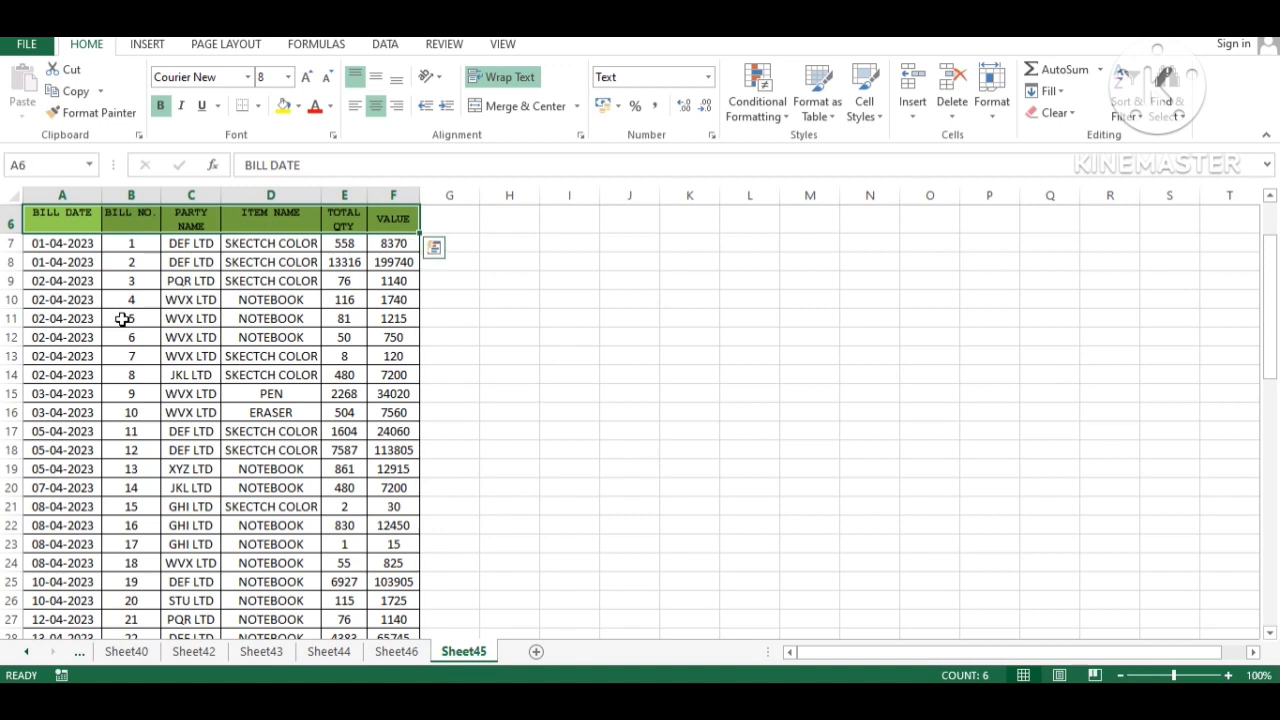
{"action": "key", "text": "ctrl+shift+l"}
{"action": "key", "text": "Down"}
- Filter the ITEM NAME column to show only BAGS rows
{"action": "key", "text": "Up"}
{"action": "key", "text": "Right"}
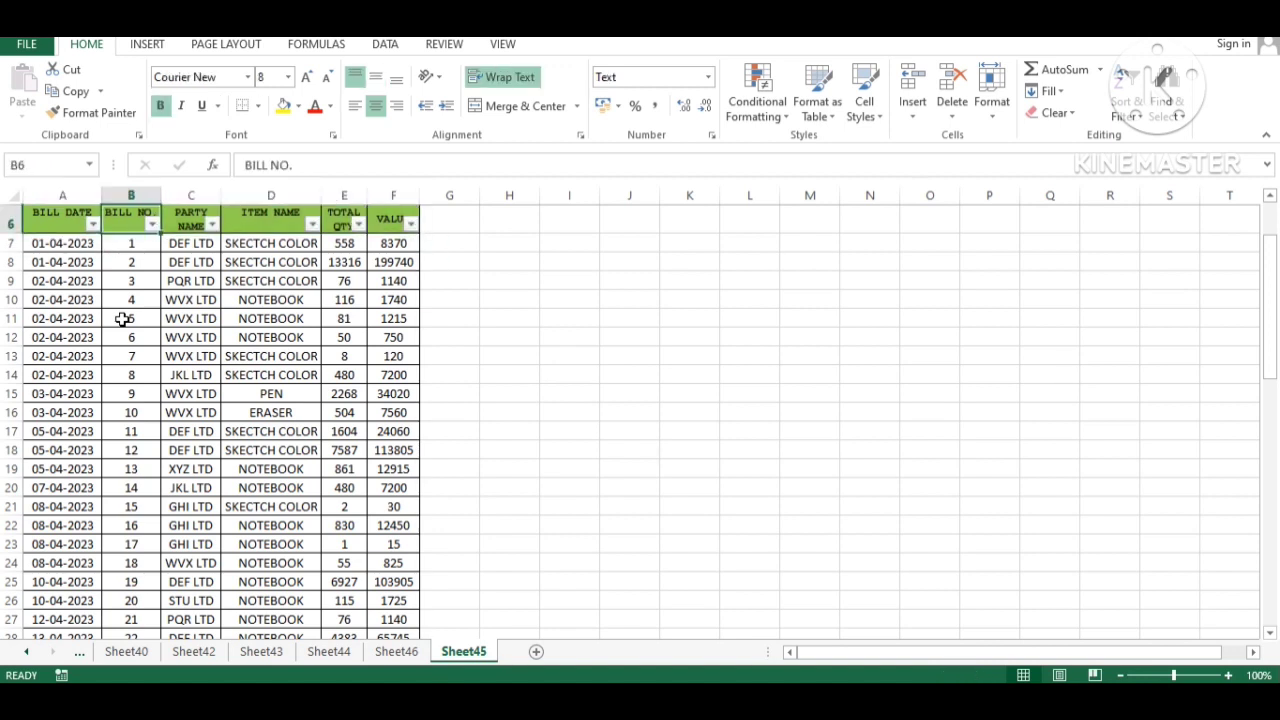
{"action": "key", "text": "Right"}
{"action": "key", "text": "Right"}
{"action": "key", "text": "alt+Down"}
{"action": "key", "text": "Down"}
{"action": "key", "text": "Down"}
{"action": "key", "text": "Down"}
{"action": "key", "text": "Down"}
{"action": "key", "text": "Down"}
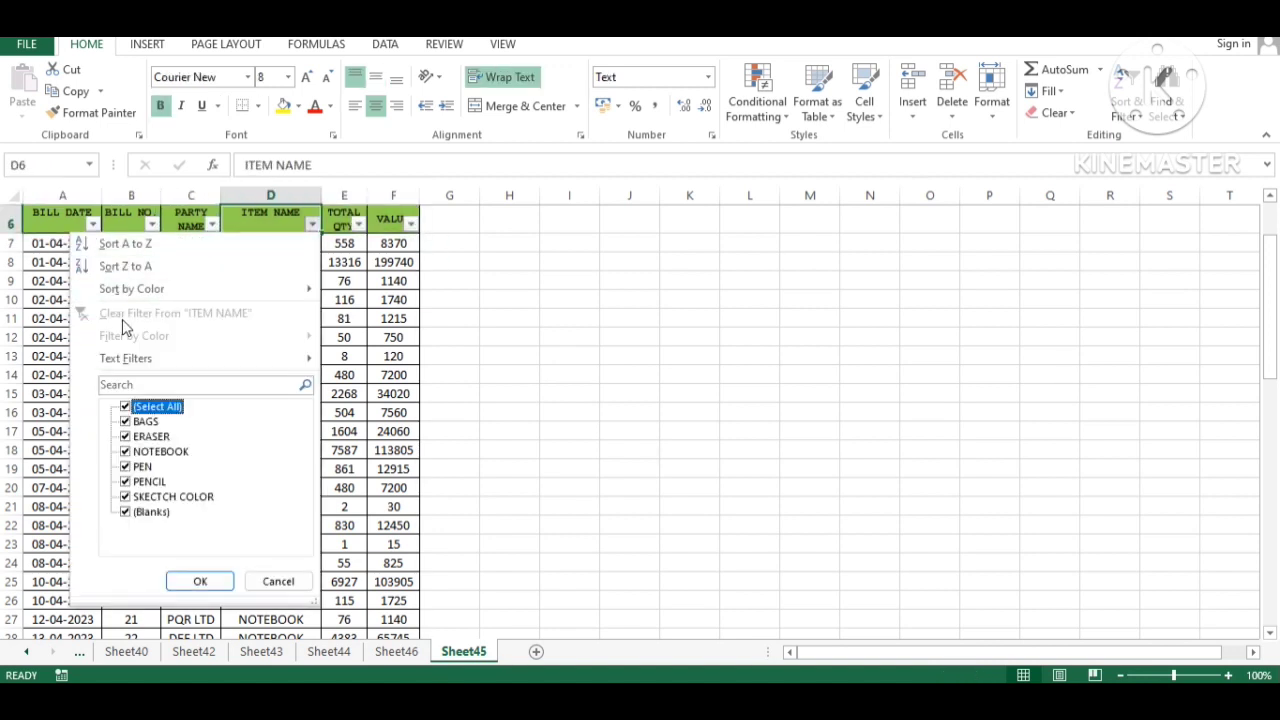
{"action": "key", "text": "space"}
{"action": "key", "text": "Down"}
{"action": "key", "text": "space"}
{"action": "key", "text": "Return"}
{"action": "key", "text": "Down"}
- Select the BAGS TOTAL QTY cells and check they sum to 31244 against the Sheet46 pivot
{"action": "key", "text": "Right"}
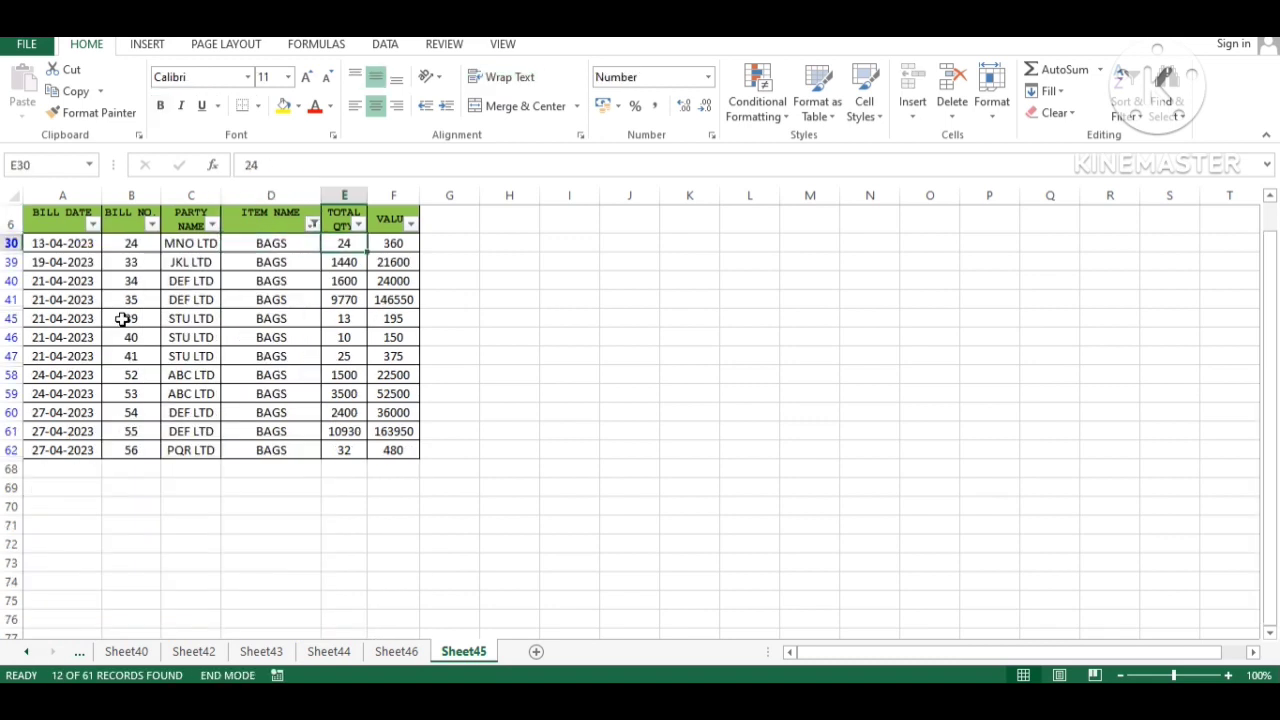
{"action": "key", "text": "ctrl+shift+Down"}
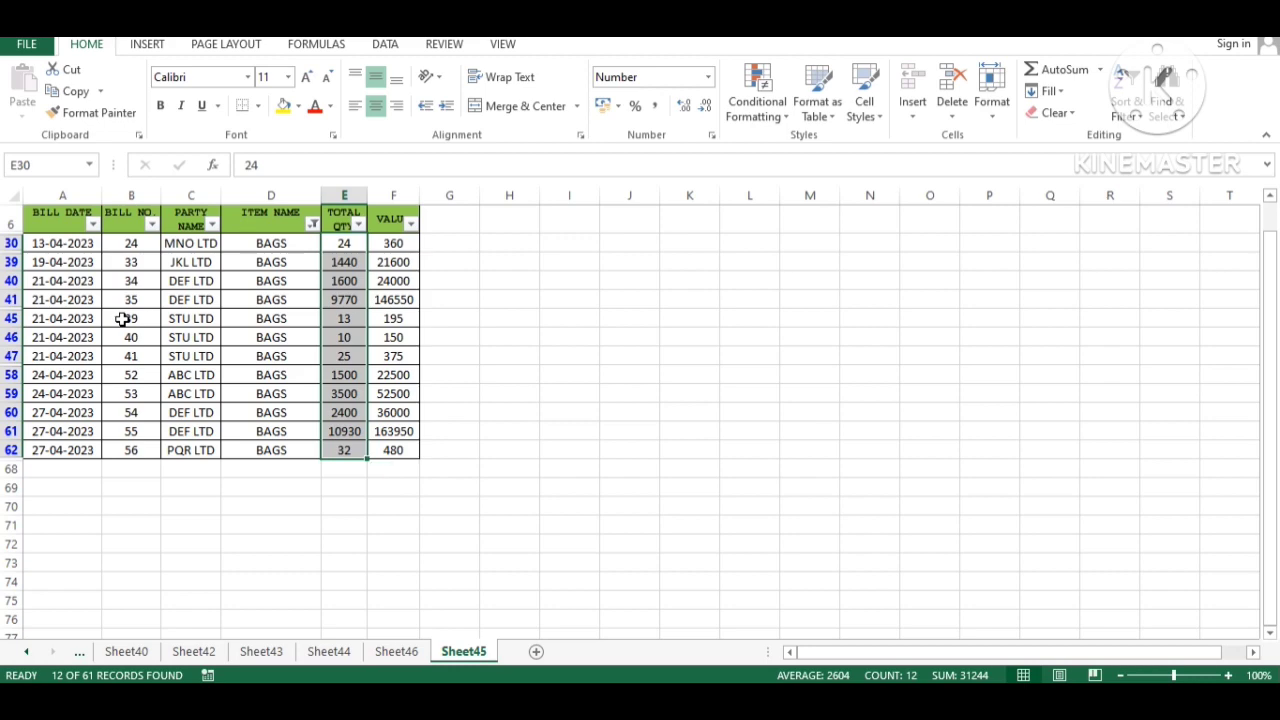
{"action": "key", "text": "ctrl+Page_Up"}
{"action": "key", "text": "ctrl+Page_Down"}
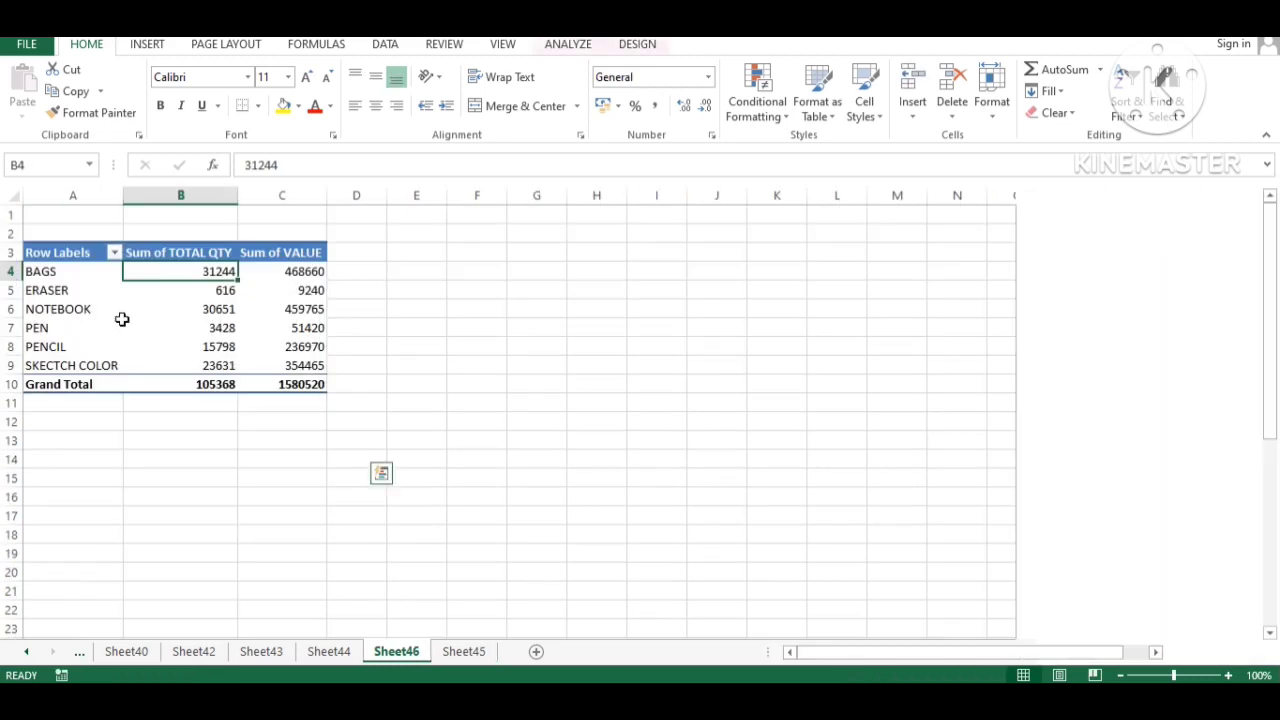
- Select the BAGS VALUE amounts (sum 468660) and compare them with the Sheet46 pivot total
{"action": "key", "text": "Up"}
{"action": "key", "text": "Down"}
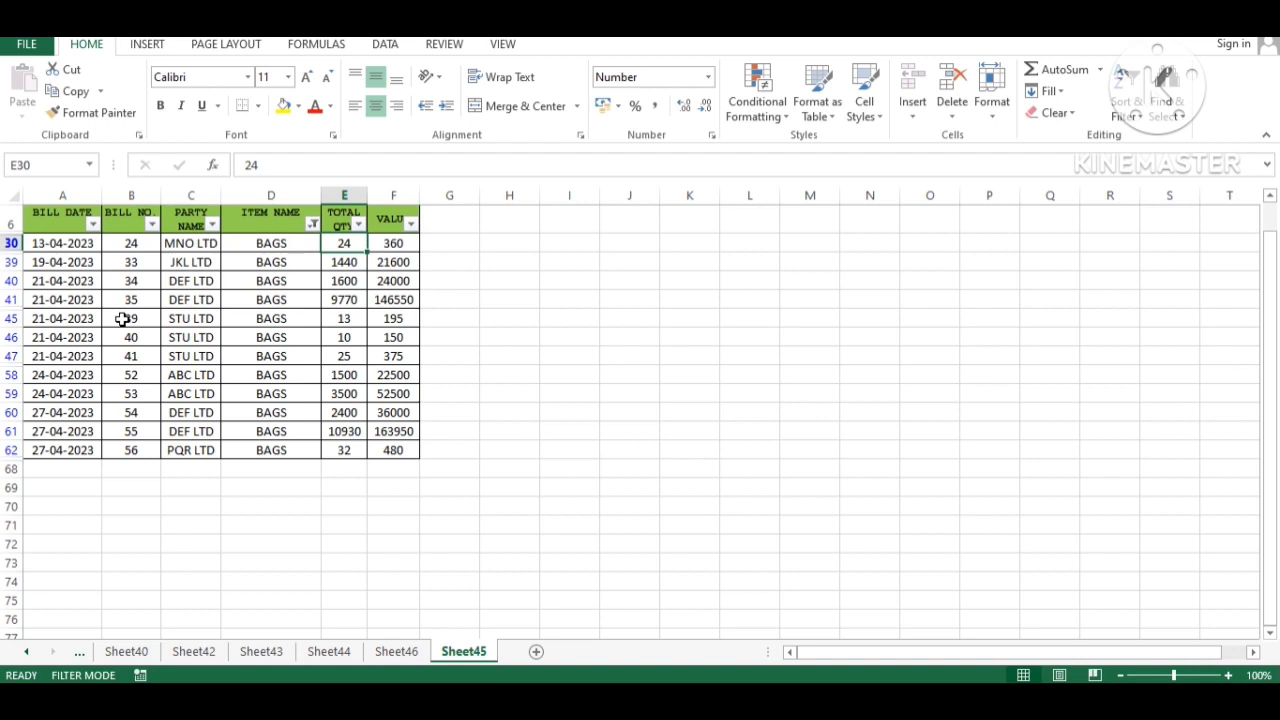
{"action": "key", "text": "Right"}
{"action": "key", "text": "ctrl+shift+Down"}
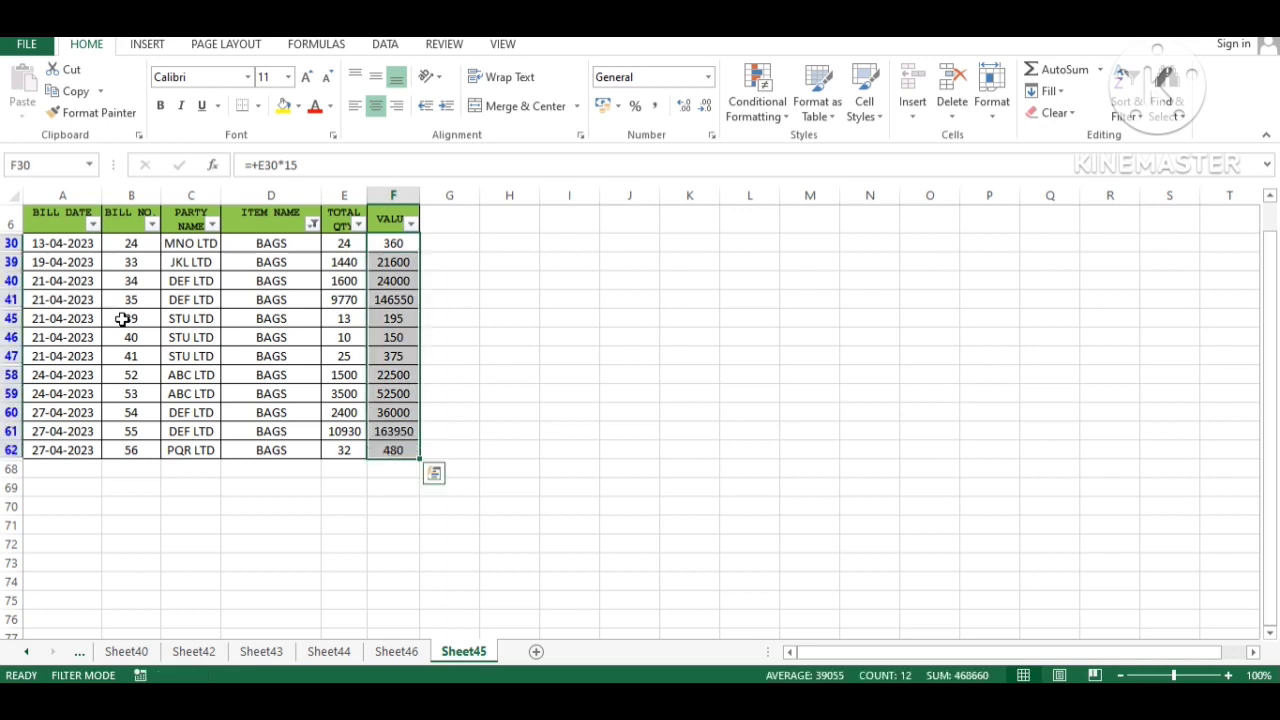
{"action": "key", "text": "ctrl+Page_Up"}
{"action": "key", "text": "Right"}
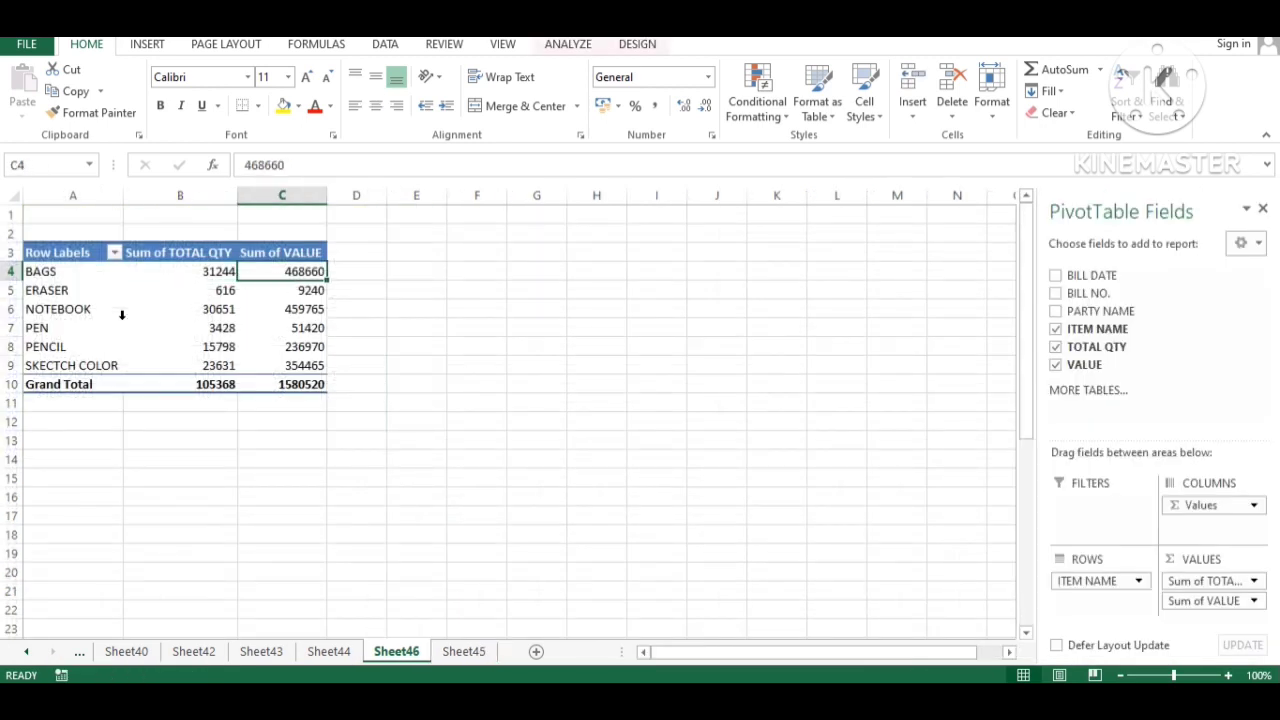
{"action": "key", "text": "Left"}
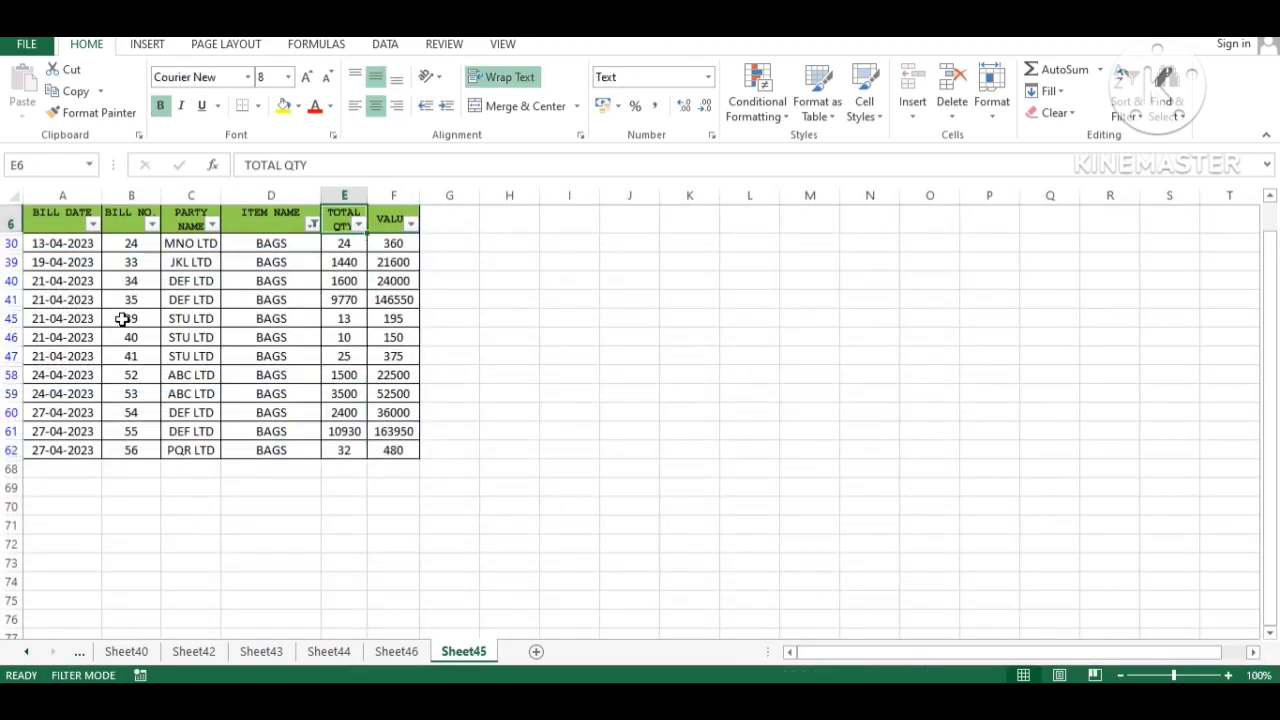
- Remove the Sheet45 filters so every bill row shows again
{"action": "key", "text": "ctrl+shift+l"}
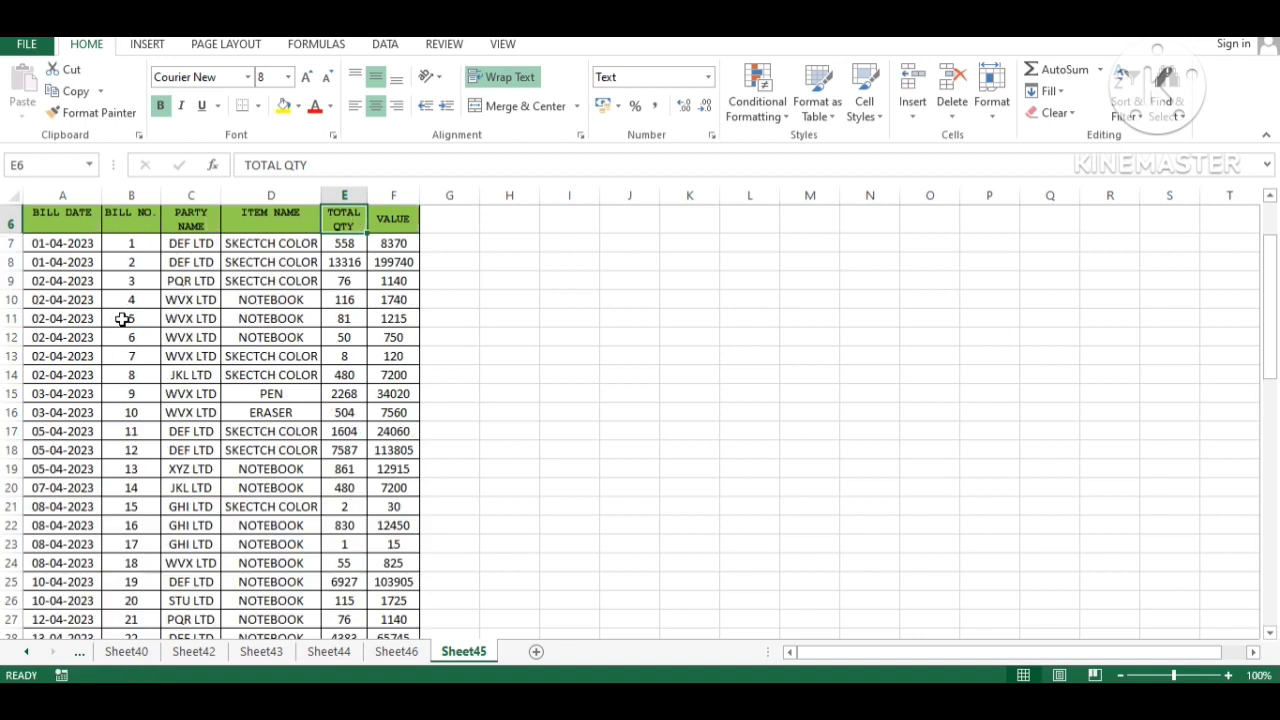
{"action": "key", "text": "Down"}
{"action": "key", "text": "Left"}
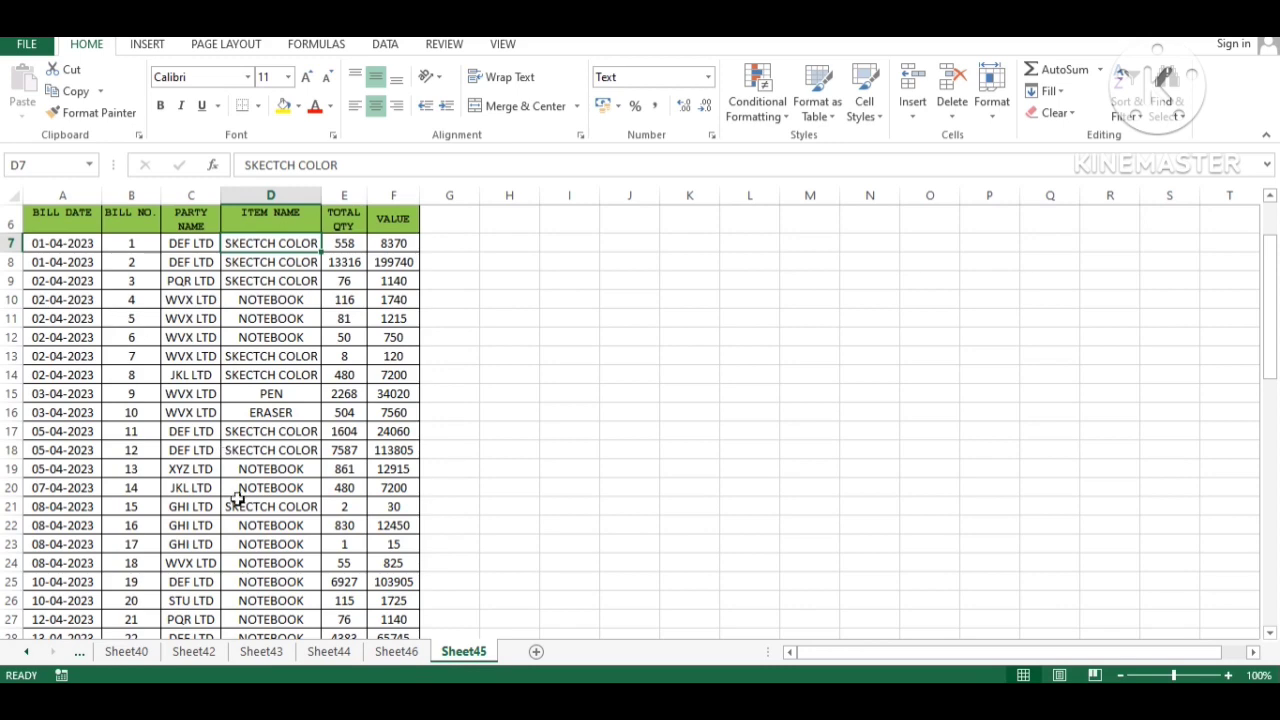
- On the Sheet46 pivot, bring up the Sum of TOTAL QTY field menu in the VALUES area
{"action": "left_click", "coordinate": [396, 651]}
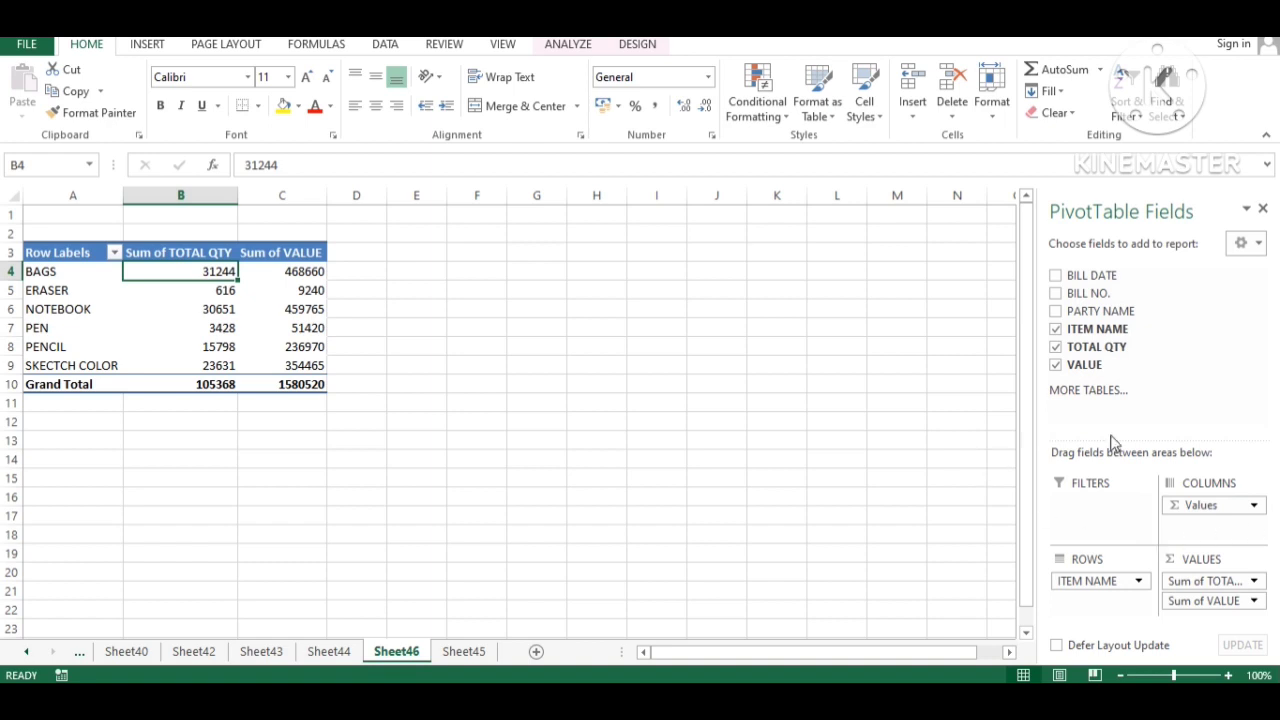
{"action": "left_click", "coordinate": [1236, 510]}
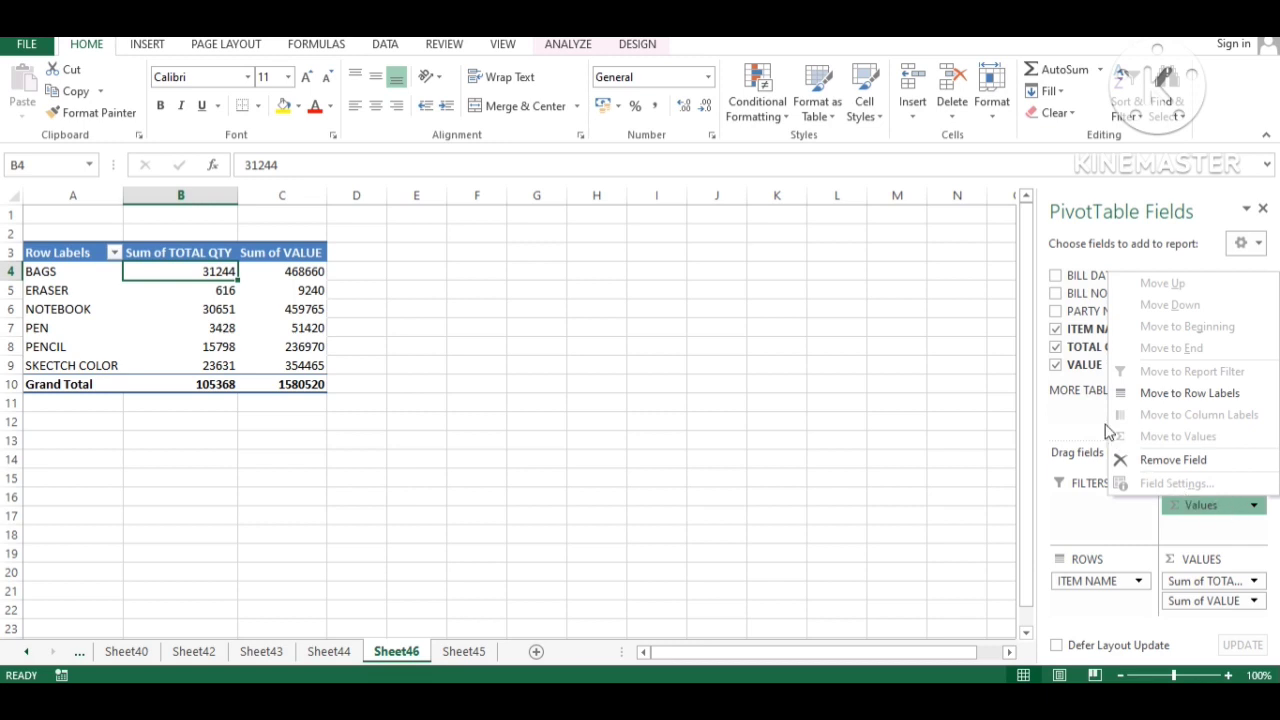
{"action": "left_click", "coordinate": [1092, 542]}
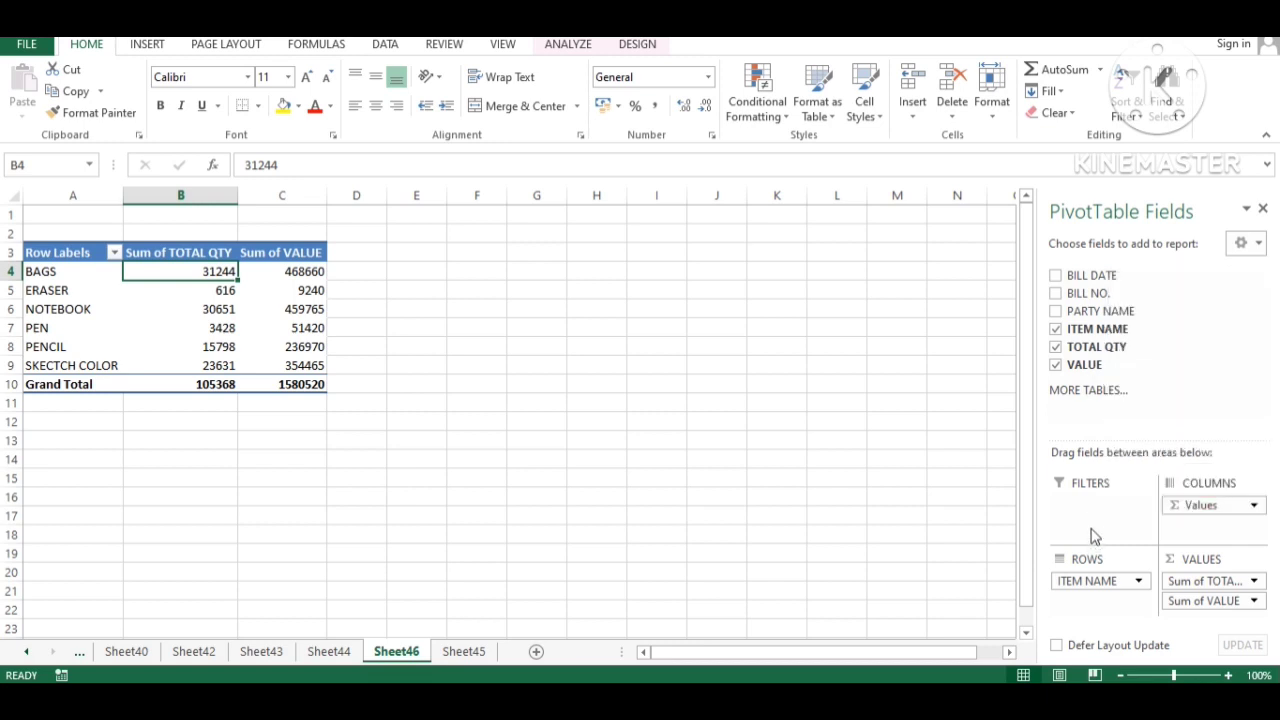
{"action": "left_click", "coordinate": [1200, 583]}
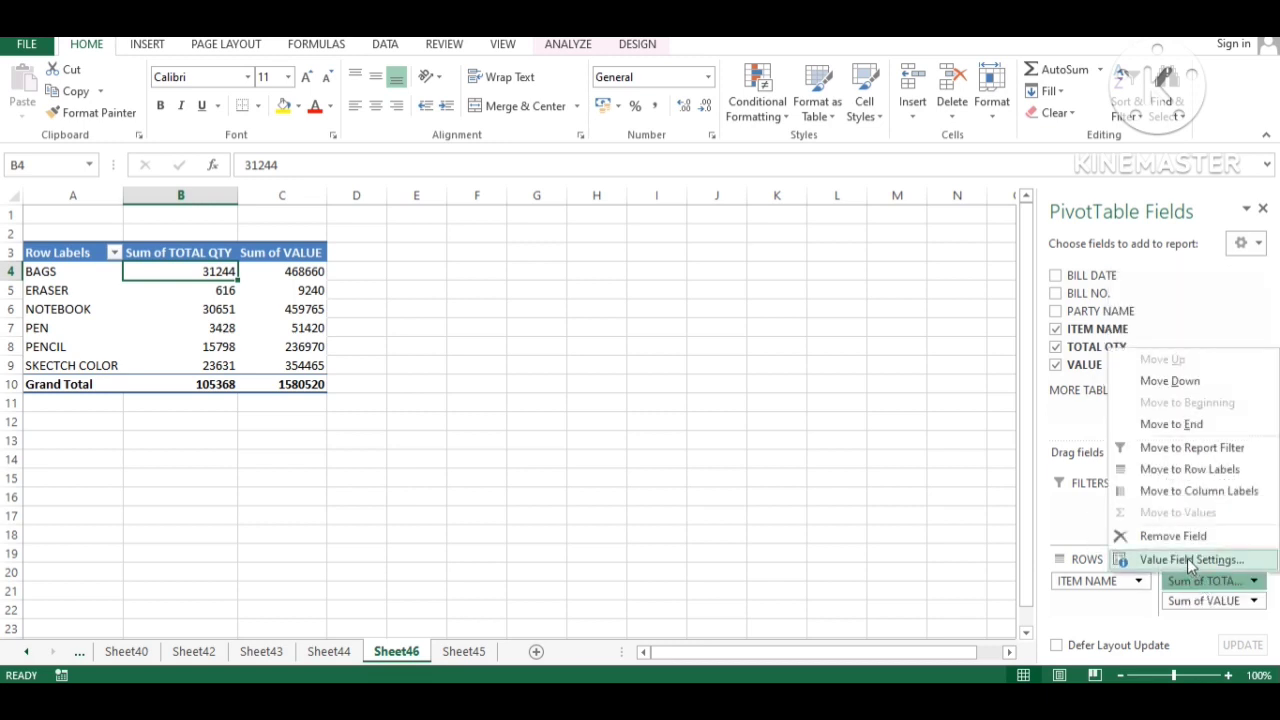
{"action": "left_click", "coordinate": [1187, 558]}
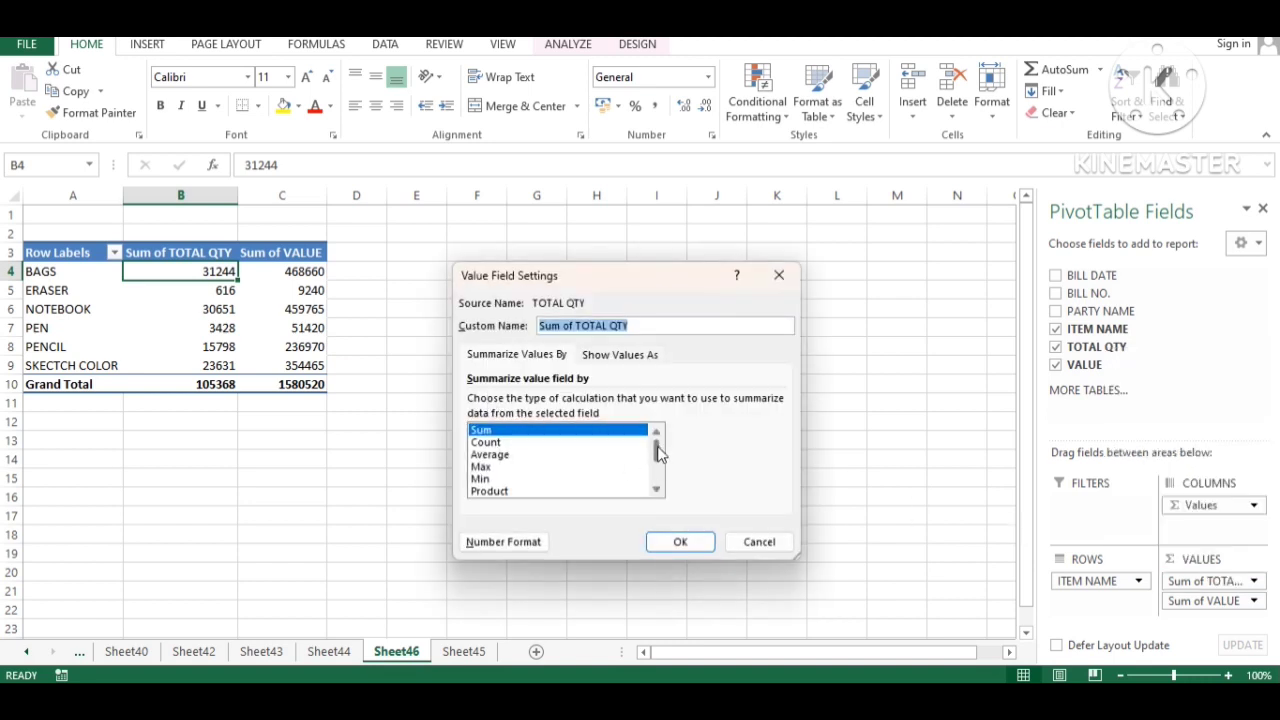
{"action": "mouse_move", "coordinate": [657, 455]}
{"action": "left_mouse_down"}
{"action": "mouse_move", "coordinate": [658, 484]}
{"action": "mouse_move", "coordinate": [658, 445]}
{"action": "left_mouse_up"}
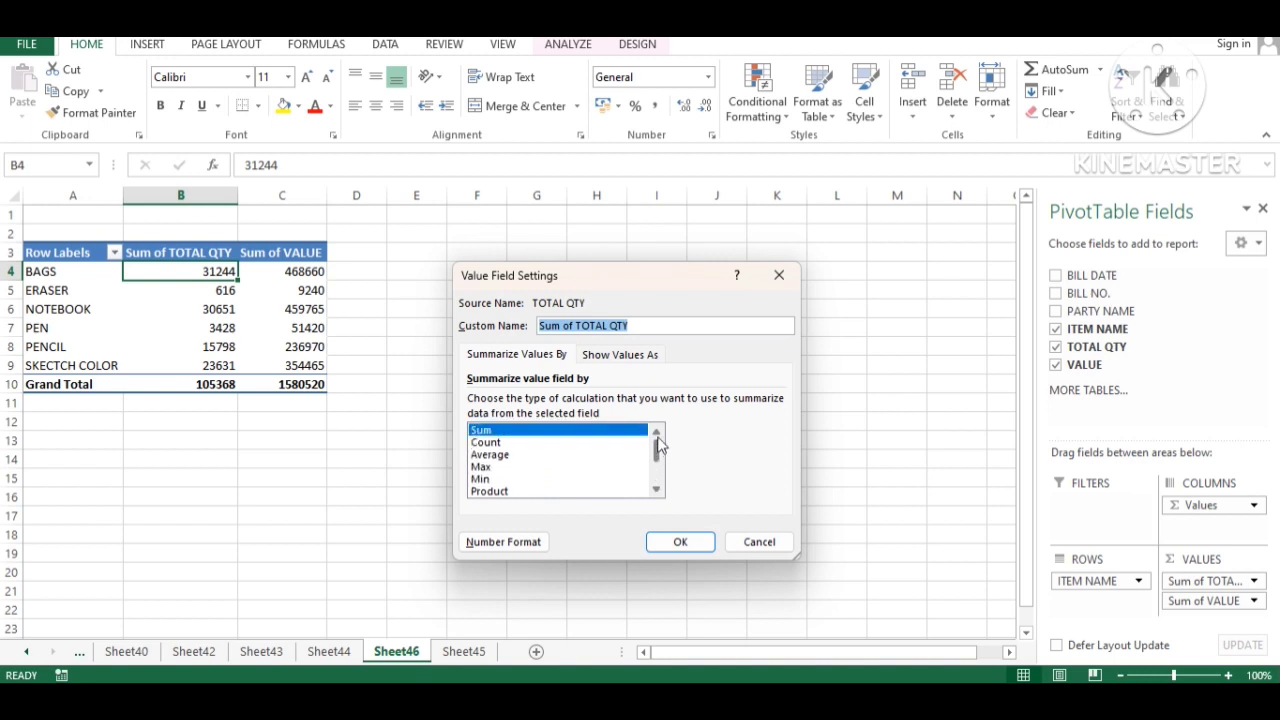
{"action": "left_click", "coordinate": [494, 443]}
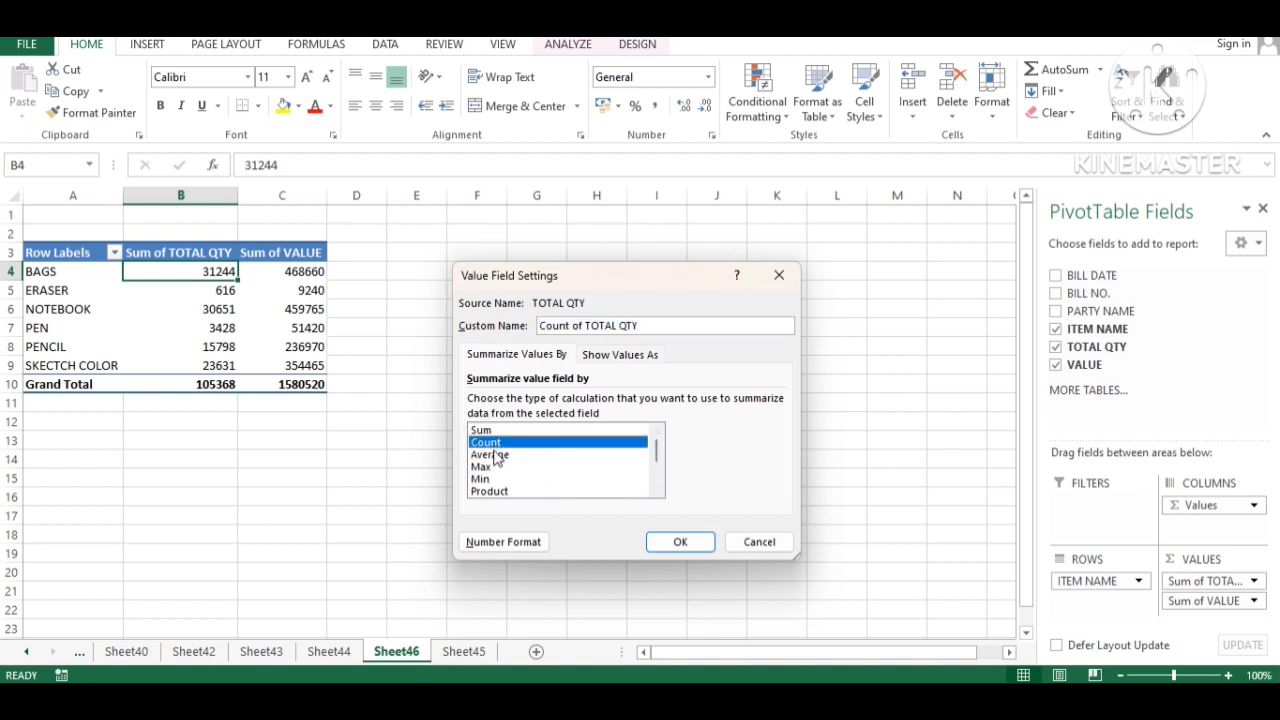
{"action": "left_click", "coordinate": [495, 457]}
{"action": "left_click", "coordinate": [495, 467]}
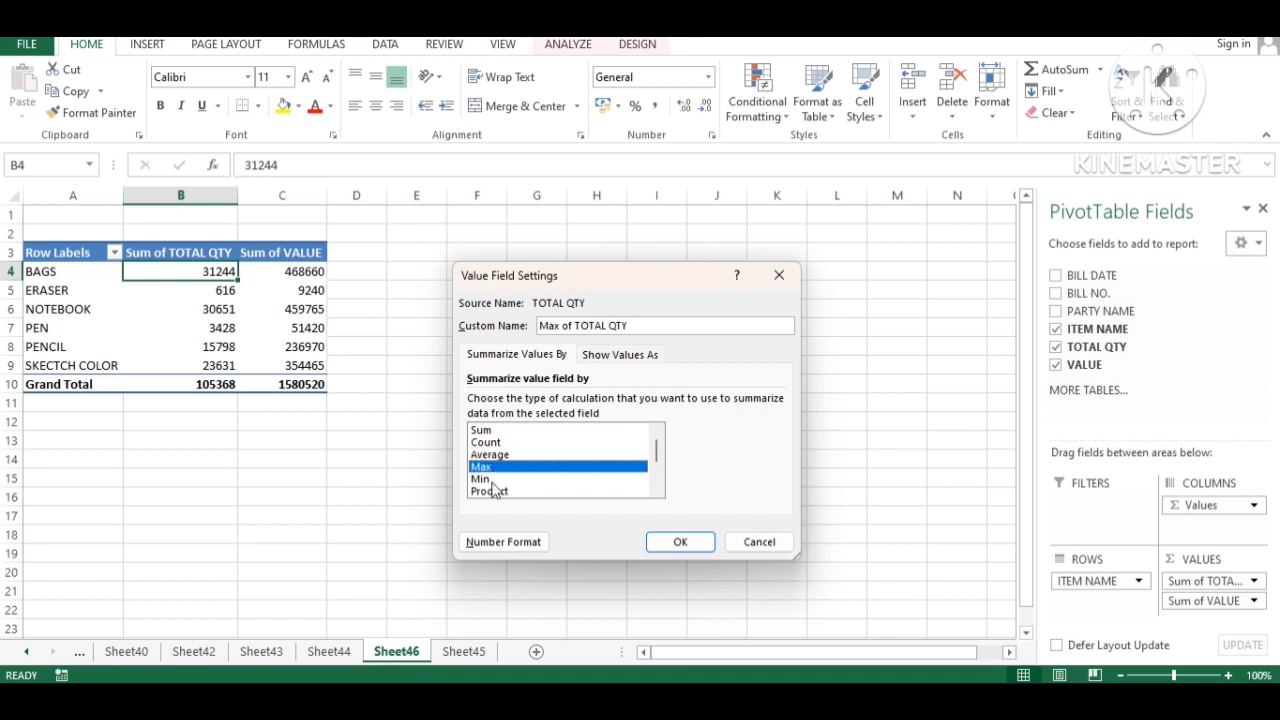
{"action": "left_click", "coordinate": [490, 479]}
{"action": "left_click", "coordinate": [517, 493]}
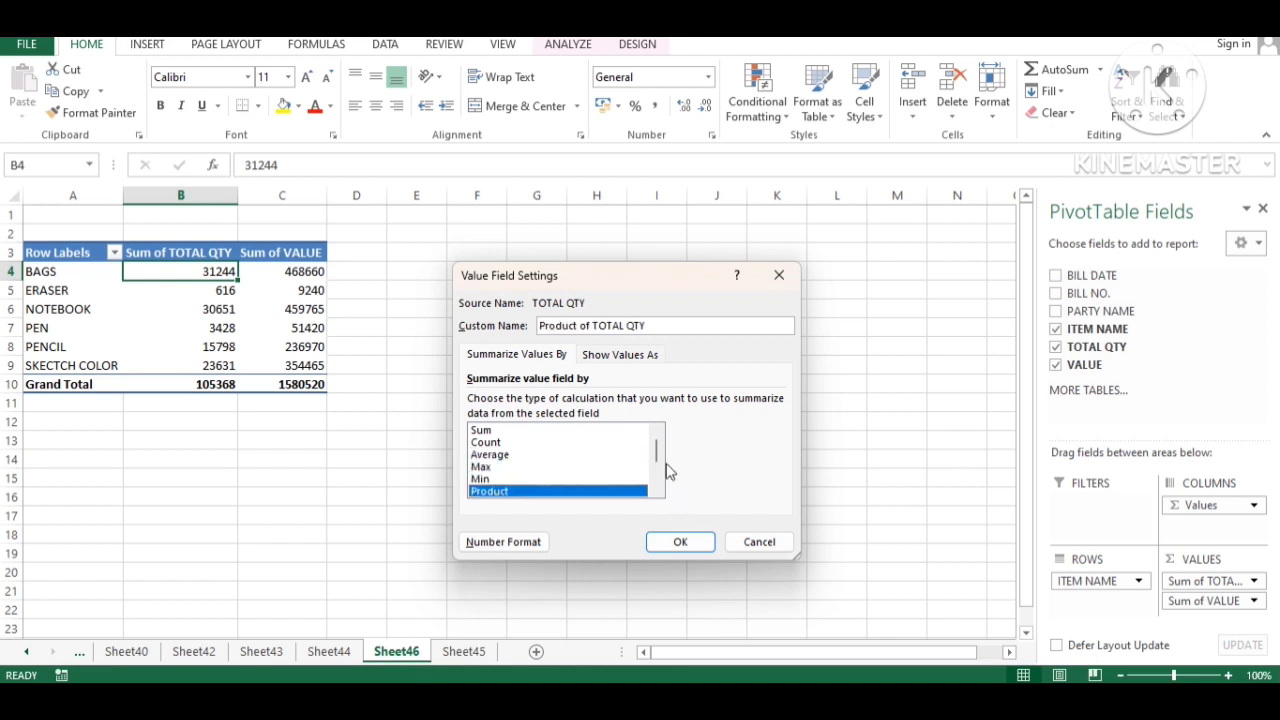
{"action": "left_click", "coordinate": [637, 362]}
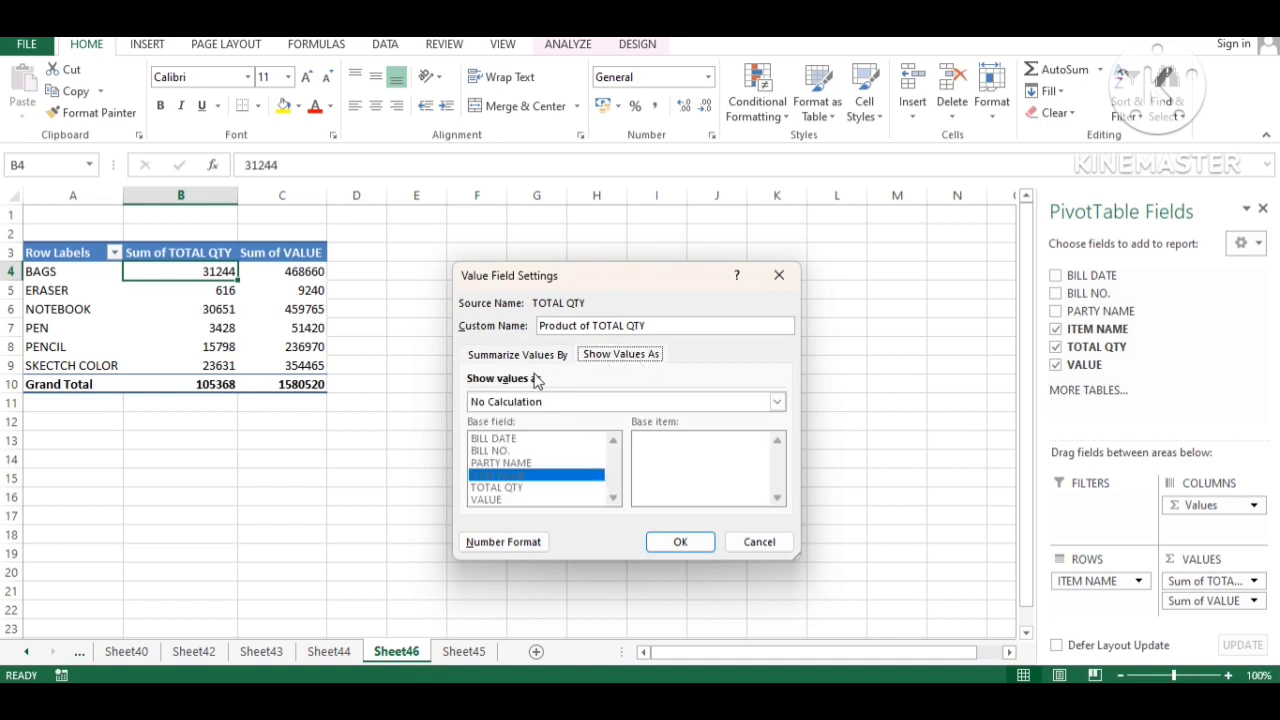
{"action": "left_click", "coordinate": [588, 404]}
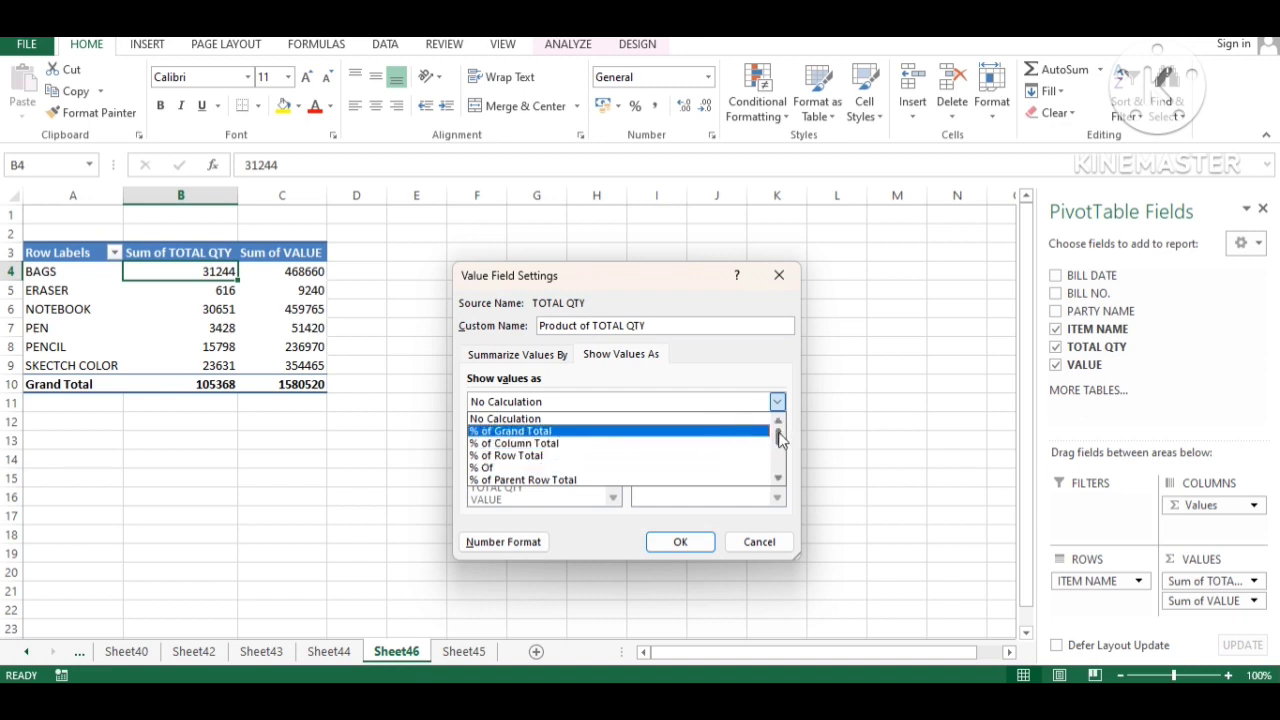
{"action": "left_click_drag", "start_coordinate": [779, 440], "coordinate": [780, 462]}
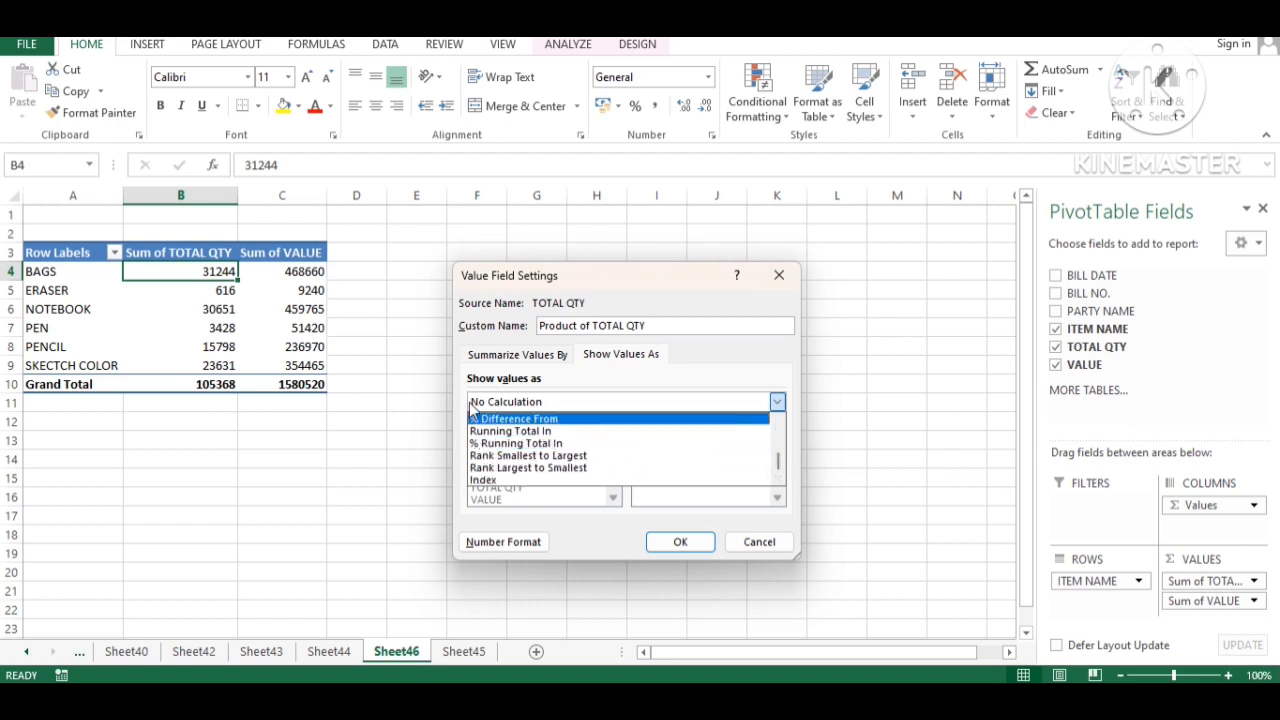
{"action": "left_click", "coordinate": [758, 544]}
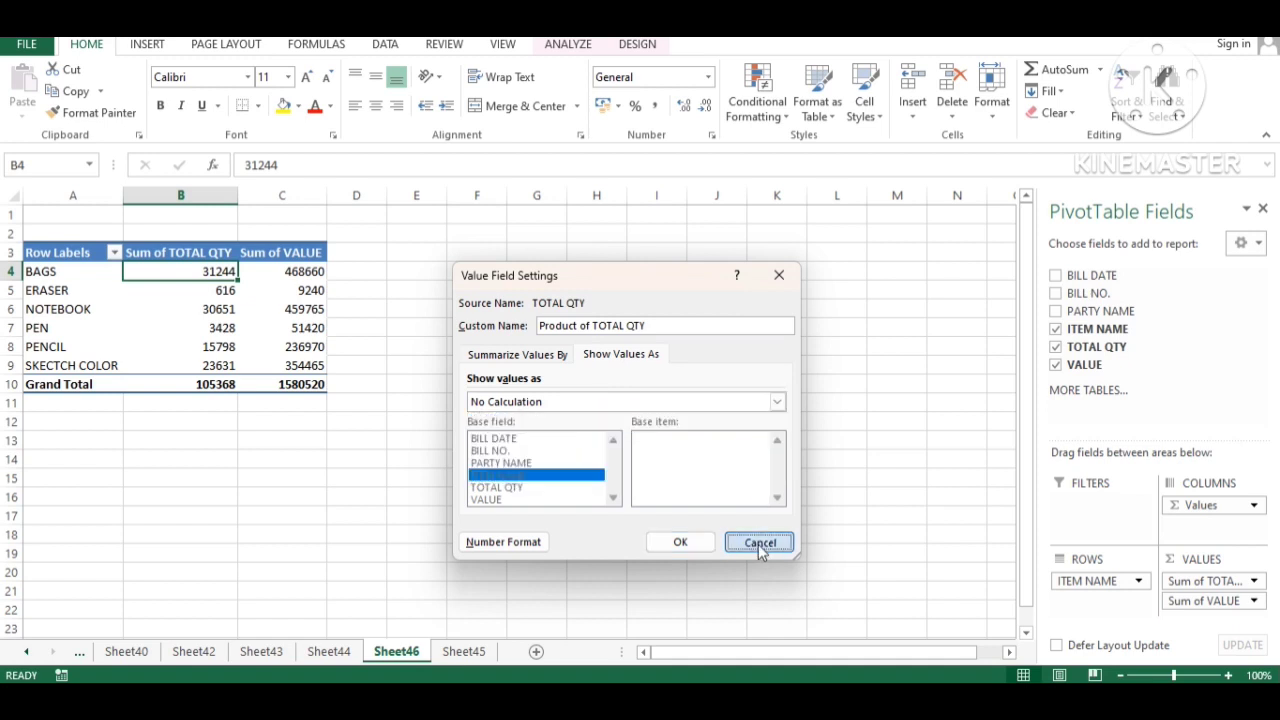
{"action": "left_click", "coordinate": [758, 544]}
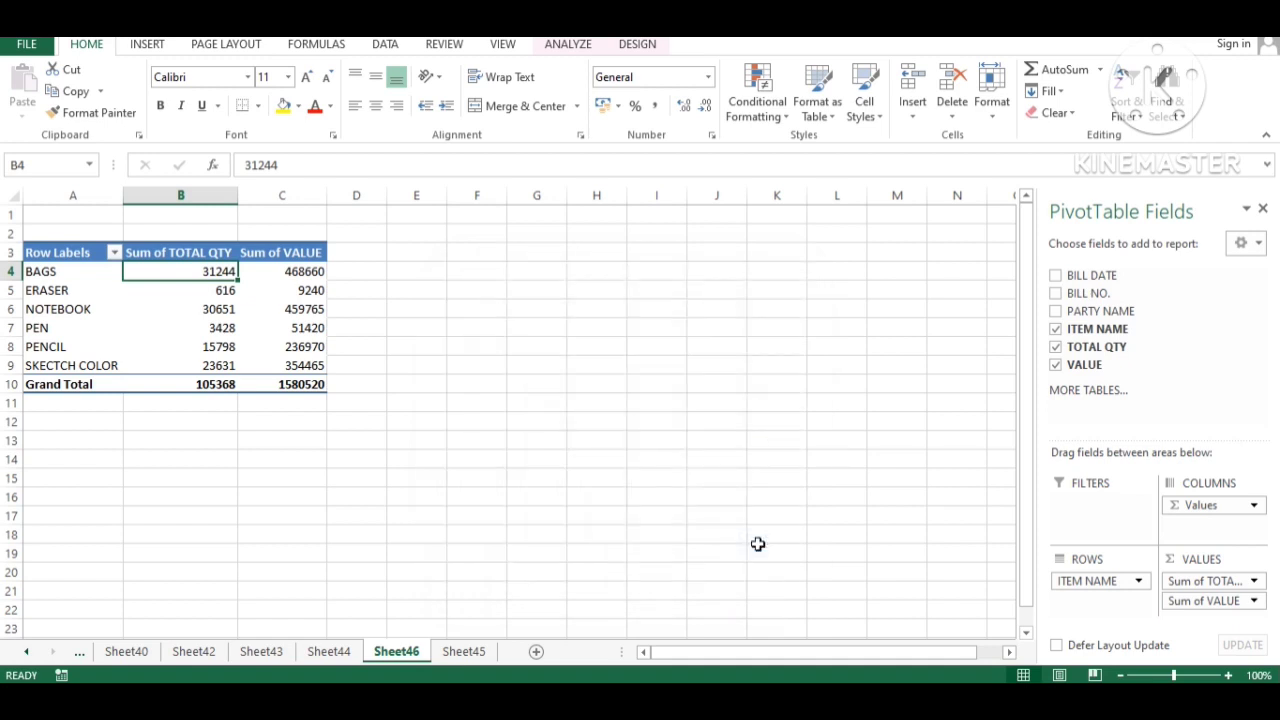
- Dismiss the Sum of TOTAL QTY menu unchanged and return to the Sheet45 source data
{"action": "left_click", "coordinate": [1220, 580]}
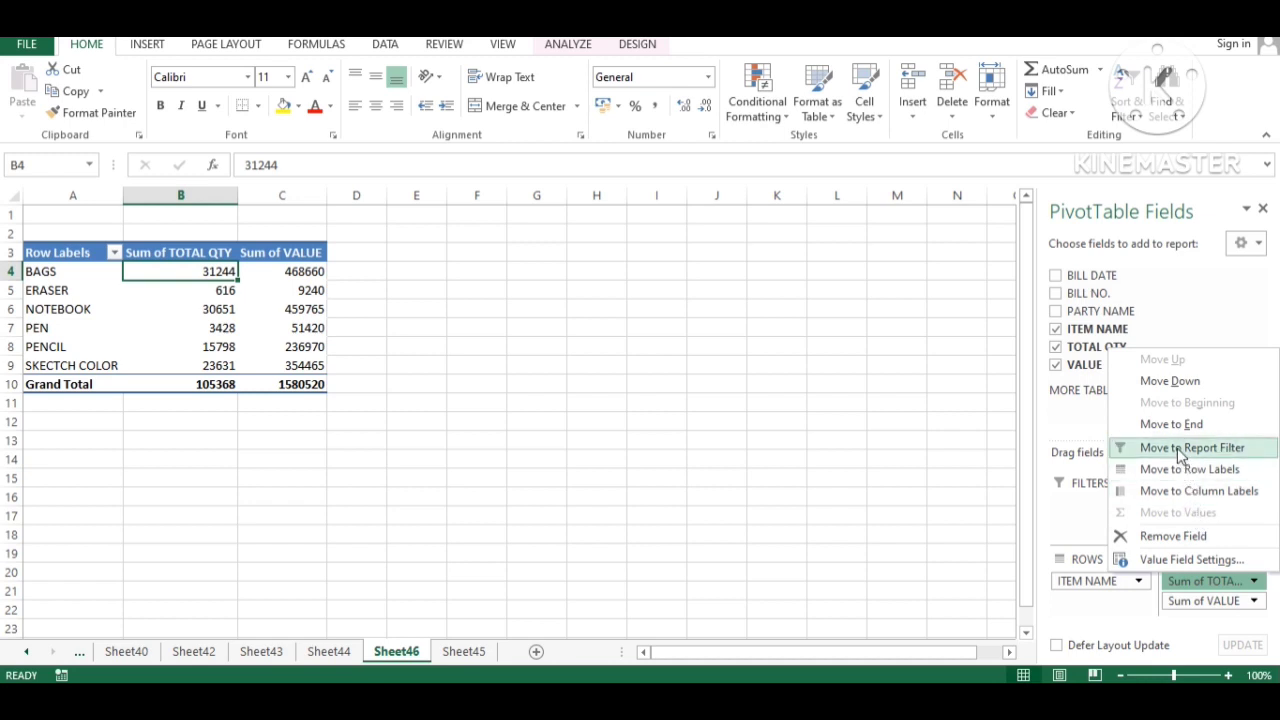
{"action": "left_click", "coordinate": [787, 485]}
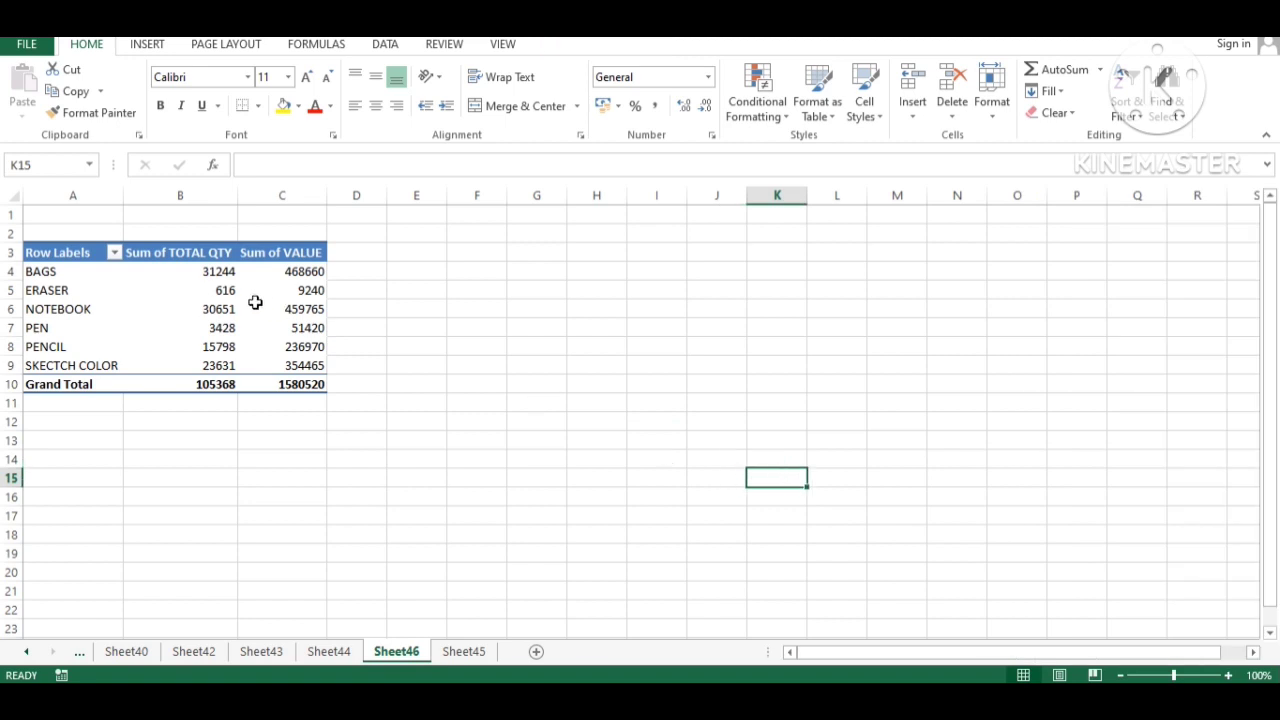
{"action": "left_click", "coordinate": [206, 304]}
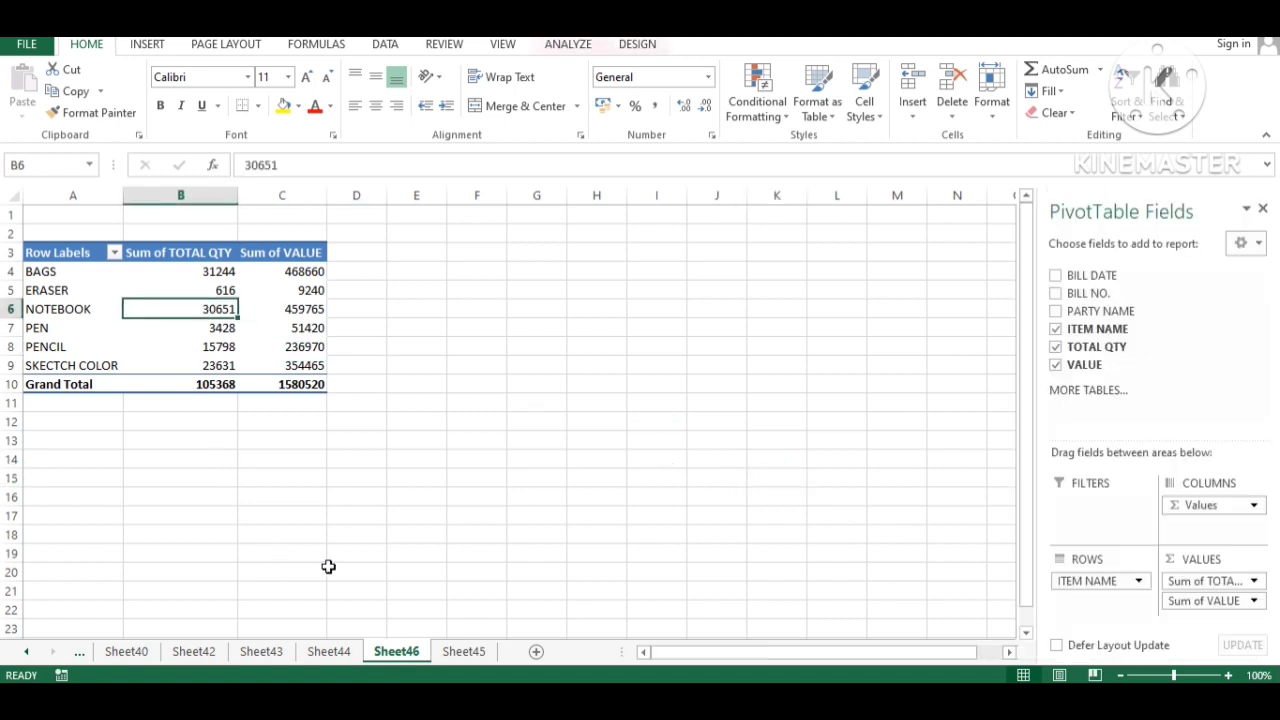
{"action": "left_click", "coordinate": [455, 652]}
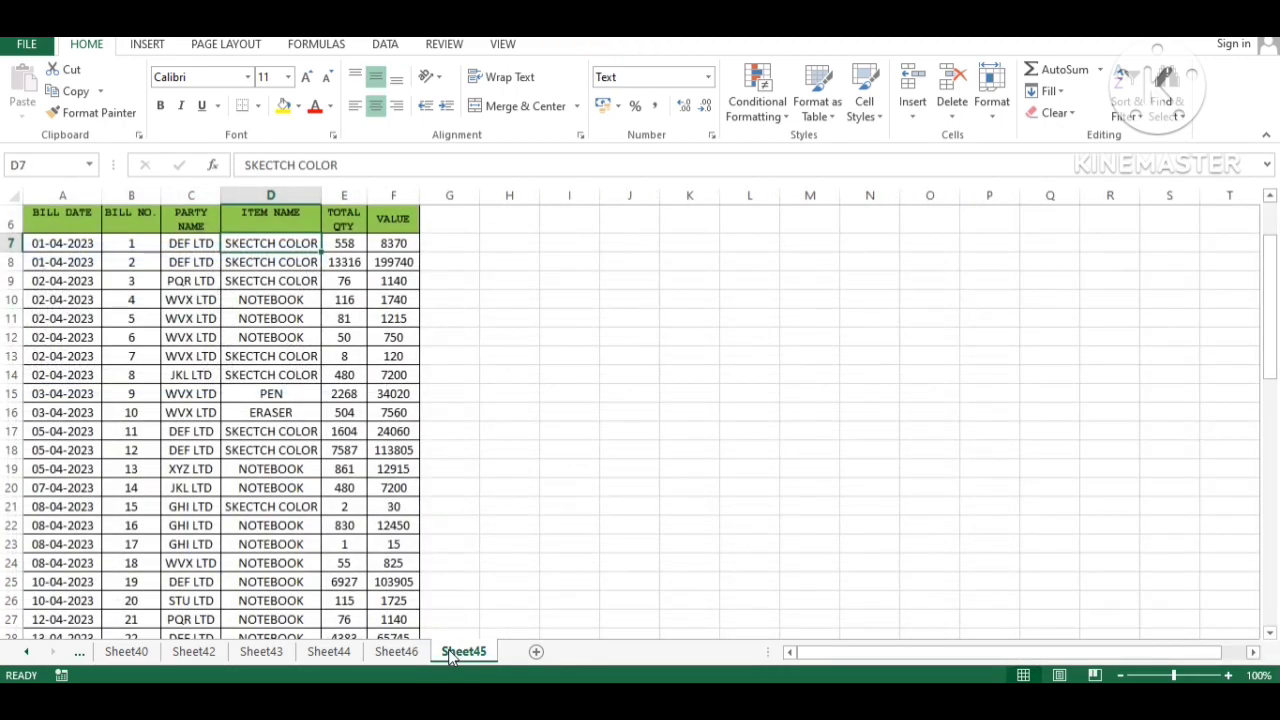